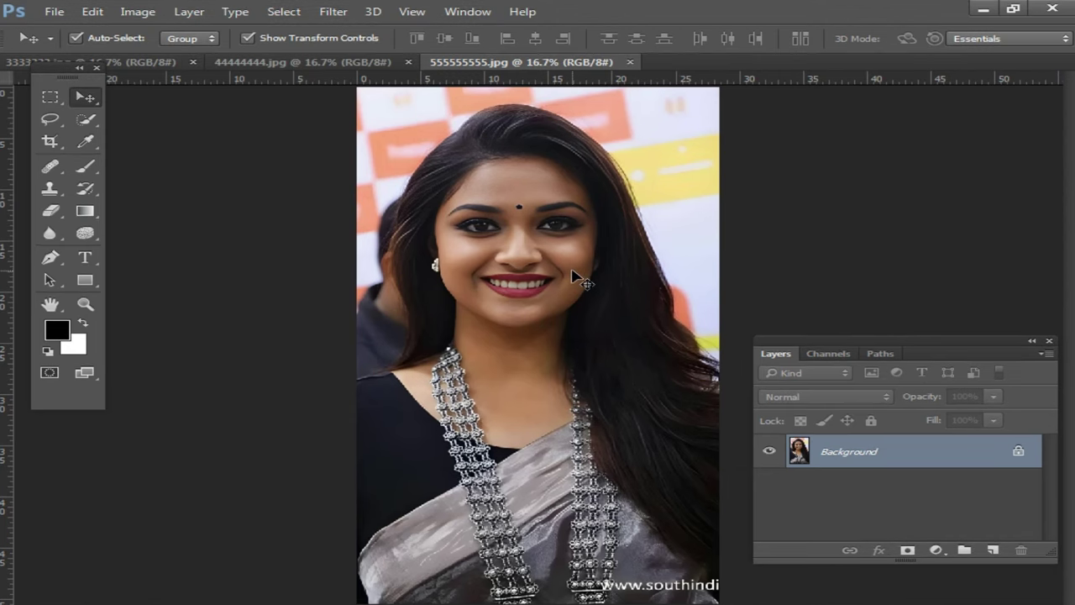
Float 555555555.jpg, 44444444.jpg and 3333333 out of the tab bar into separate windows.
left_click_drag(524, 67, 298, 103)
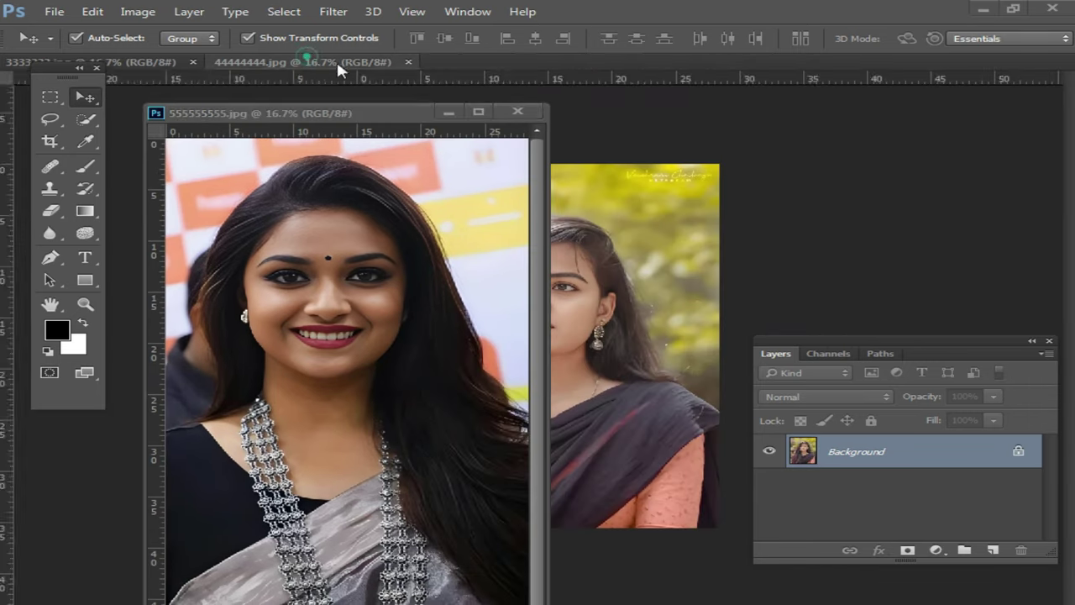
mouse_move(336, 62)
left_mouse_down()
mouse_move(502, 160)
mouse_move(655, 151)
left_mouse_up()
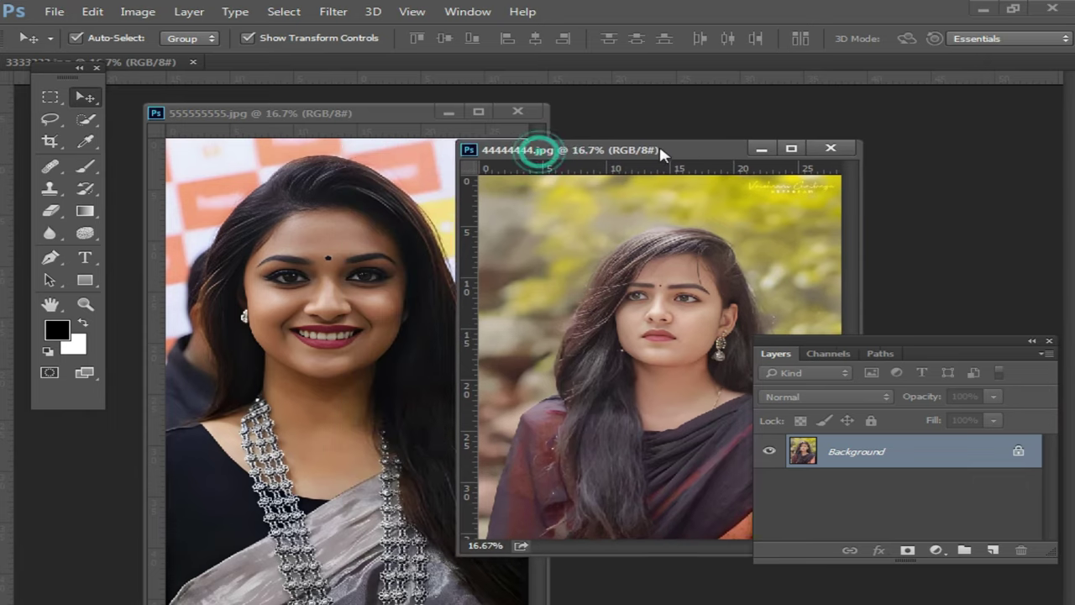
left_click(115, 62)
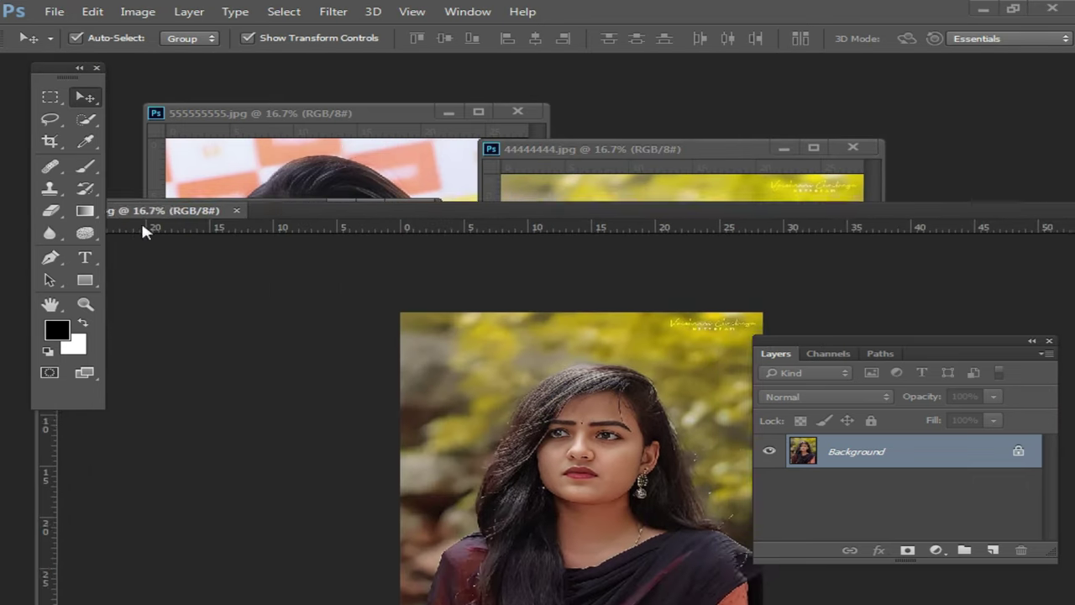
left_click_drag(120, 64, 144, 225)
Arrange the three floating portrait windows side by side.
left_click(674, 153)
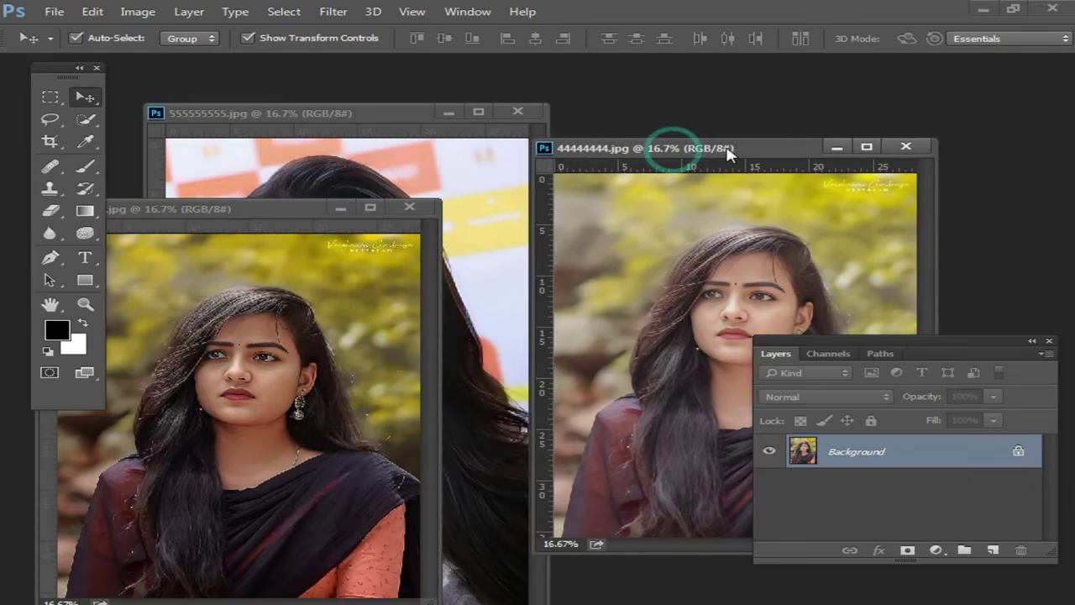
left_click(363, 118)
mouse_move(361, 113)
left_mouse_down()
mouse_move(455, 131)
mouse_move(539, 103)
left_mouse_up()
left_click(271, 209)
left_click_drag(273, 215, 315, 141)
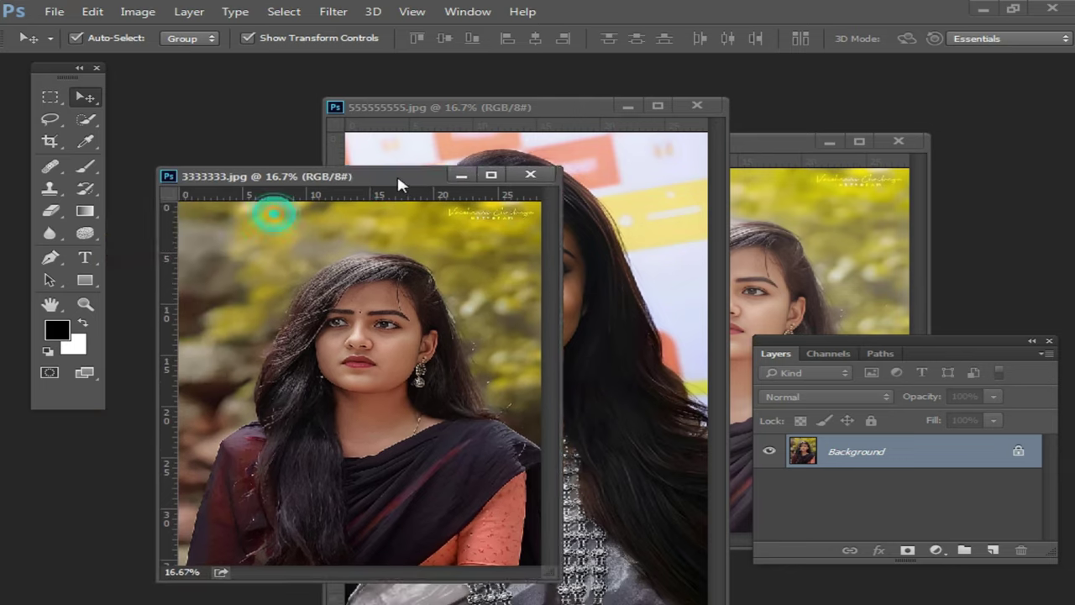
left_click_drag(774, 149, 674, 189)
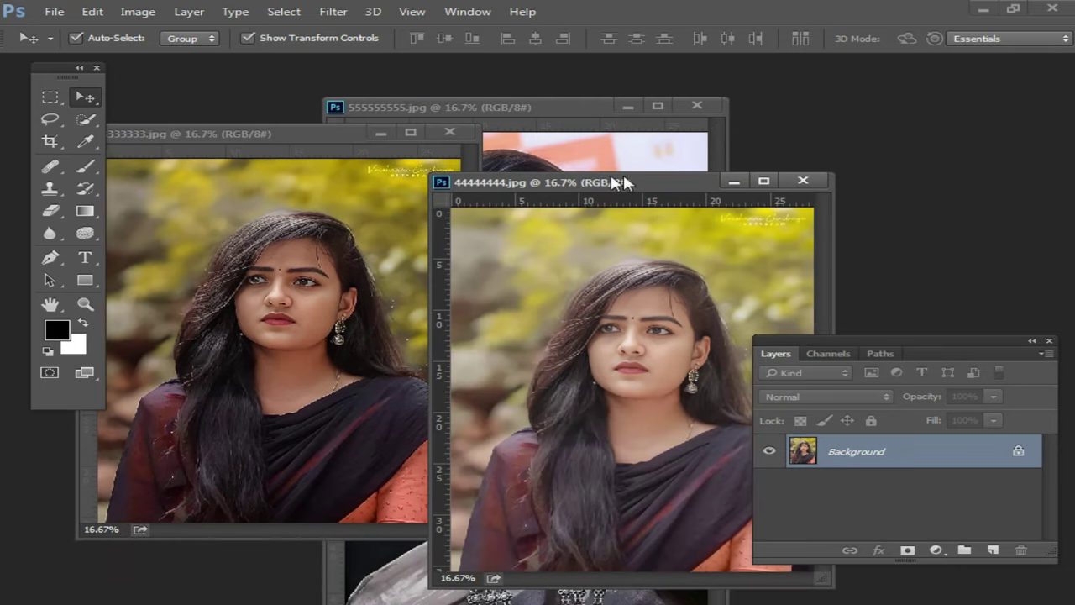
left_click_drag(674, 180, 698, 166)
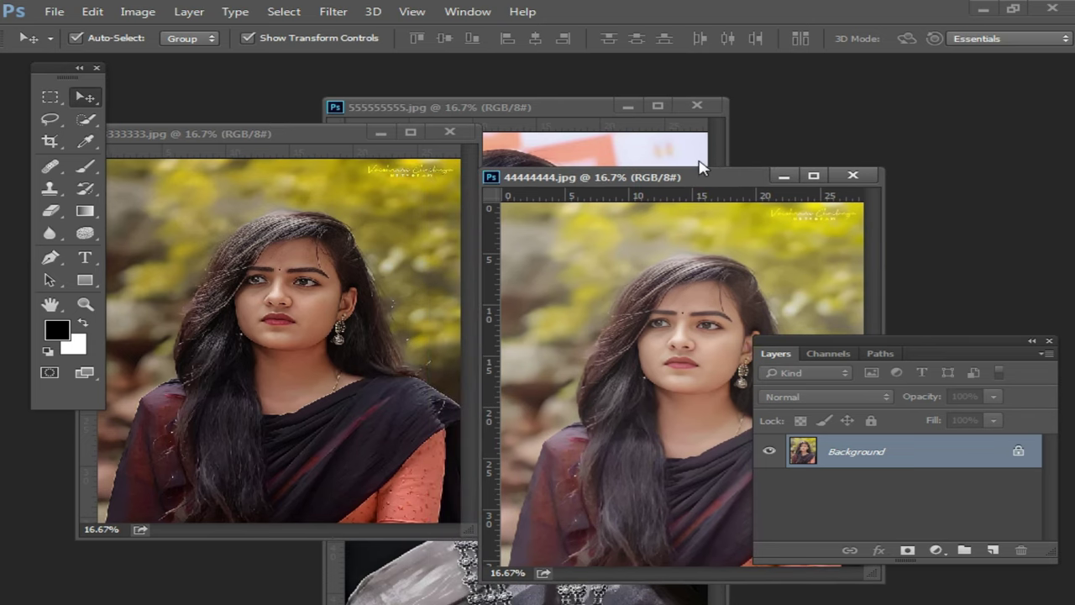
mouse_move(718, 183)
left_mouse_down()
mouse_move(640, 181)
mouse_move(681, 185)
left_mouse_up()
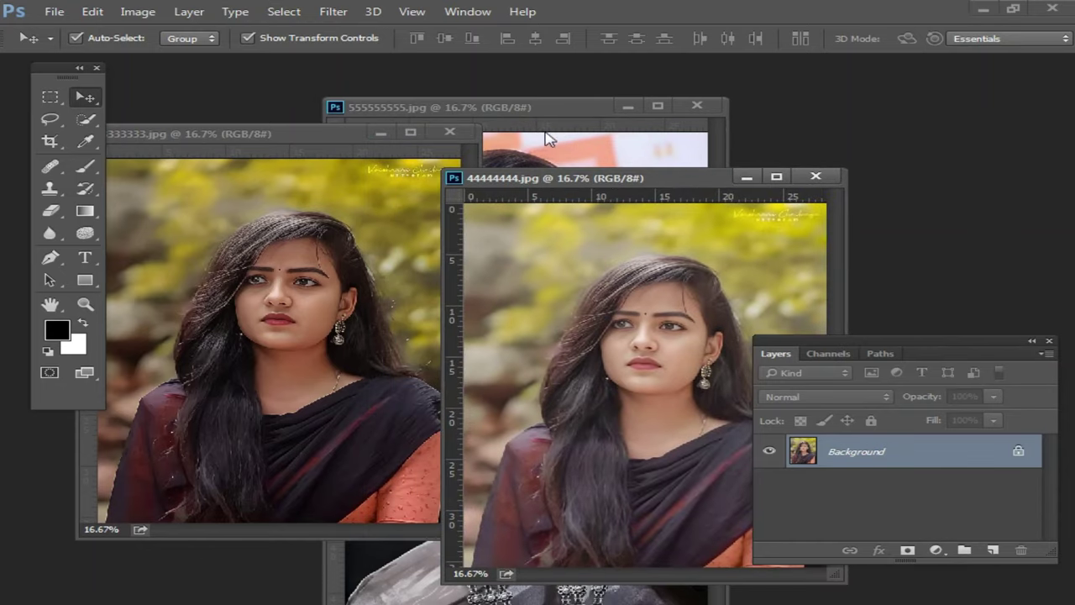
Zoom into the face in 555555555.jpg, back out to 25%, and re-float its window.
left_click(576, 117)
left_click(525, 319, "ctrl")
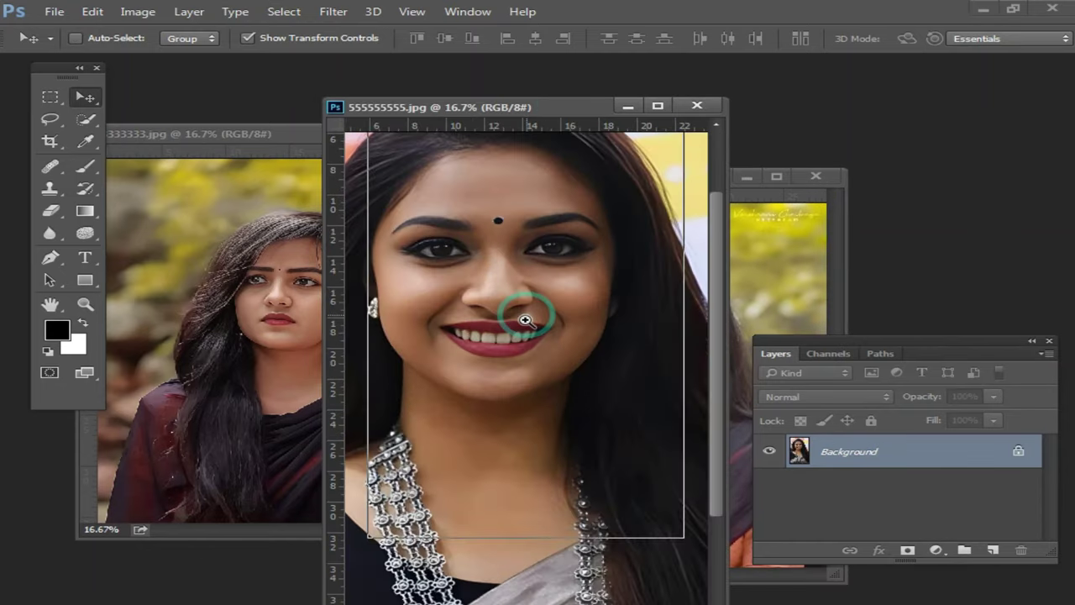
left_click(523, 329, "ctrl")
left_click(529, 311, "ctrl")
left_click_drag(542, 173, 557, 316)
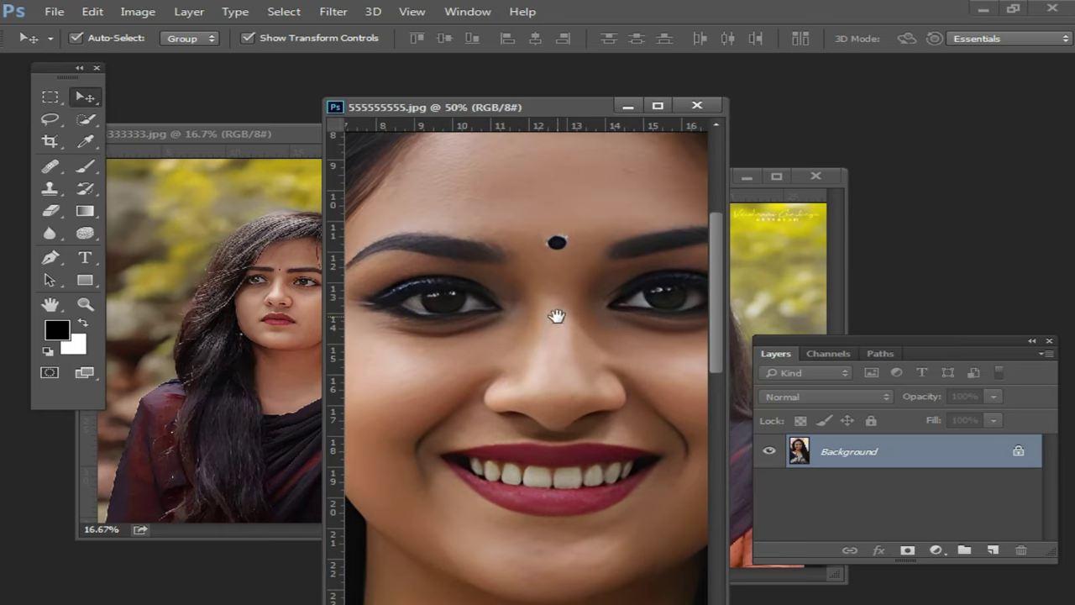
left_click(557, 316, "alt")
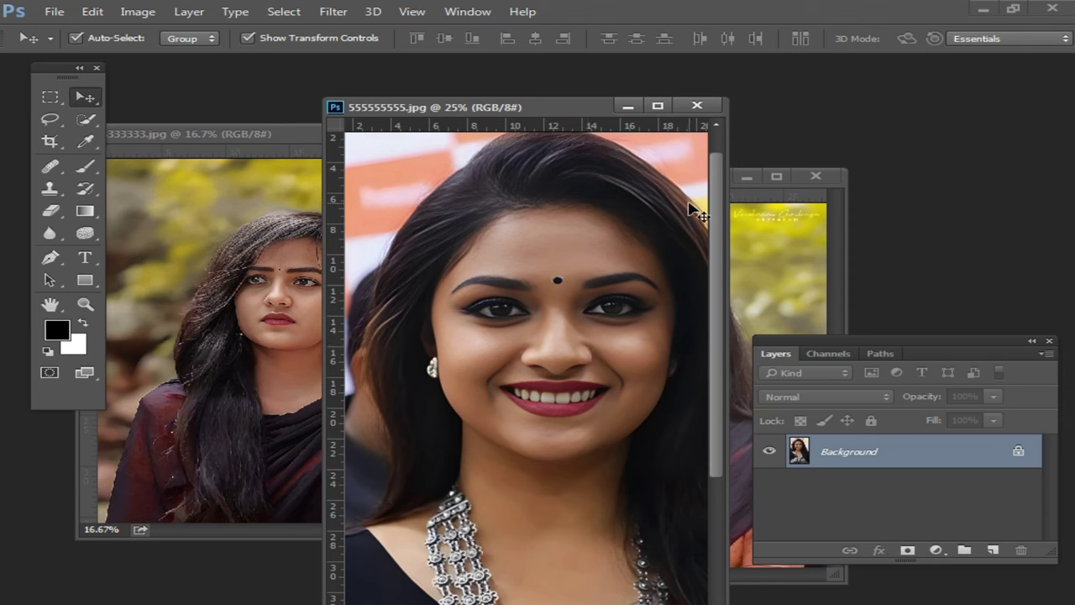
left_click_drag(529, 113, 507, 197)
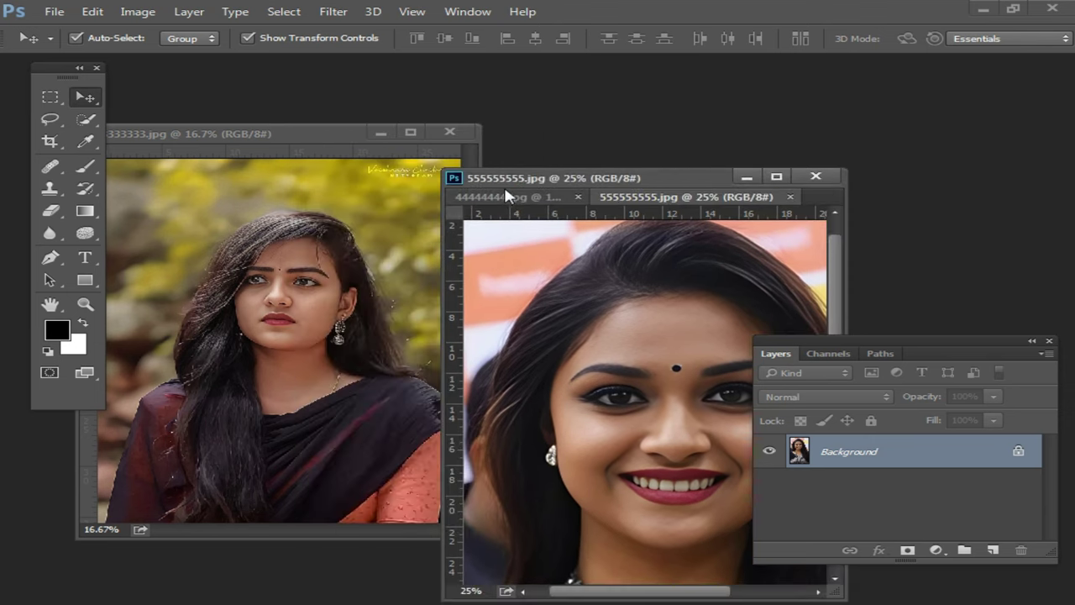
left_click_drag(694, 198, 753, 143)
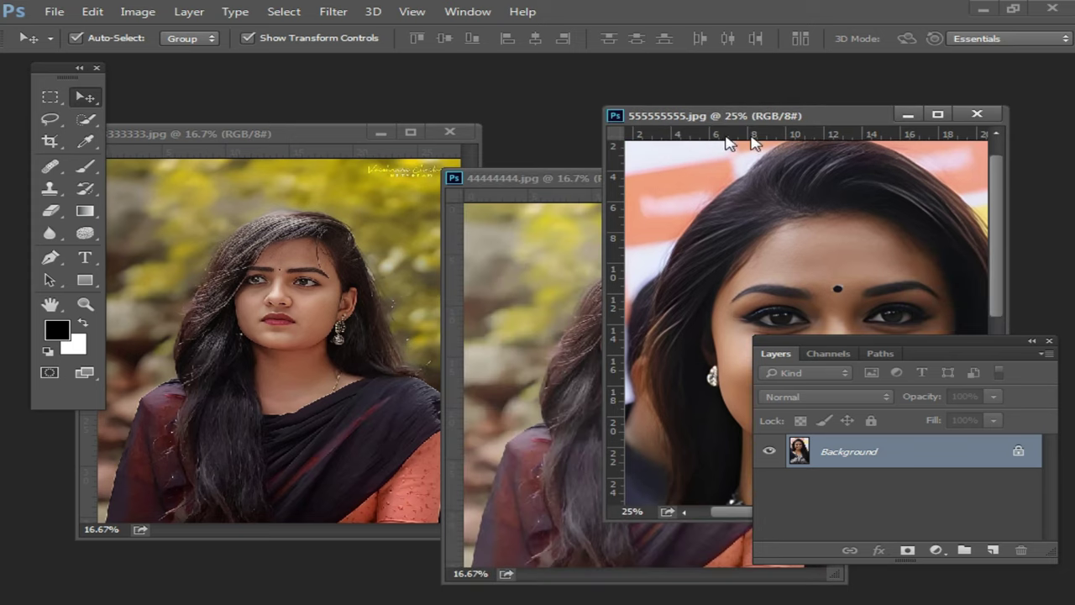
Minimize Photoshop and bring the SkinFiner 2.0 window up full screen.
left_click(983, 12)
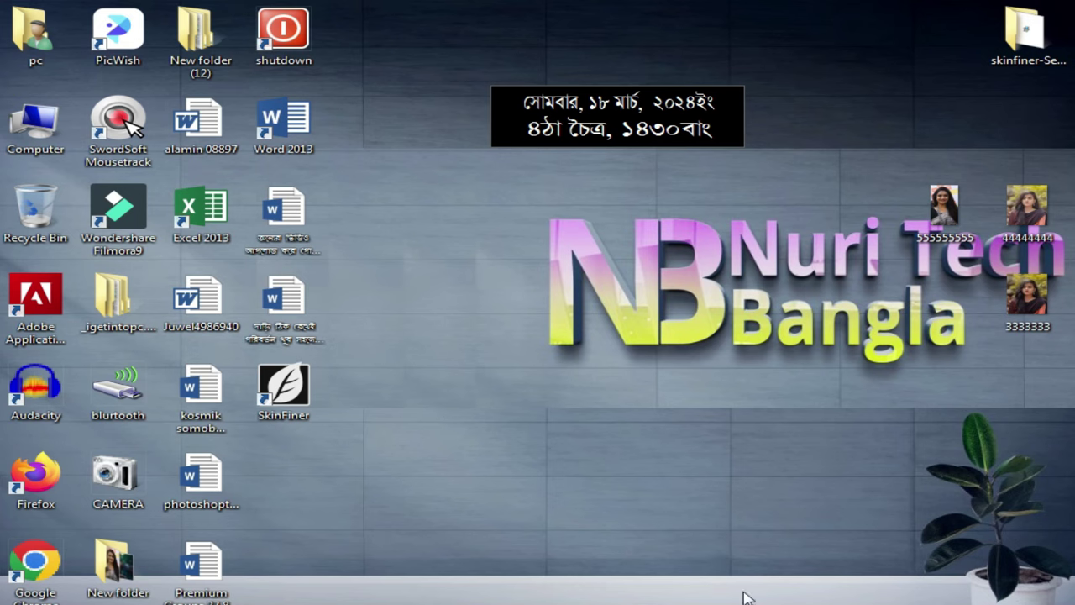
left_click(615, 520)
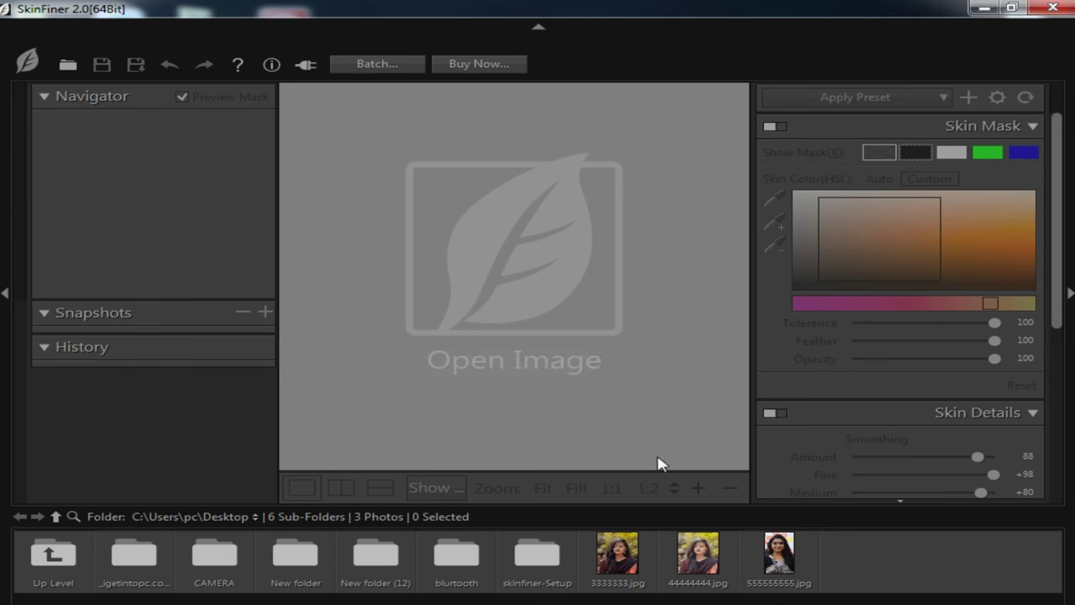
mouse_move(617, 559)
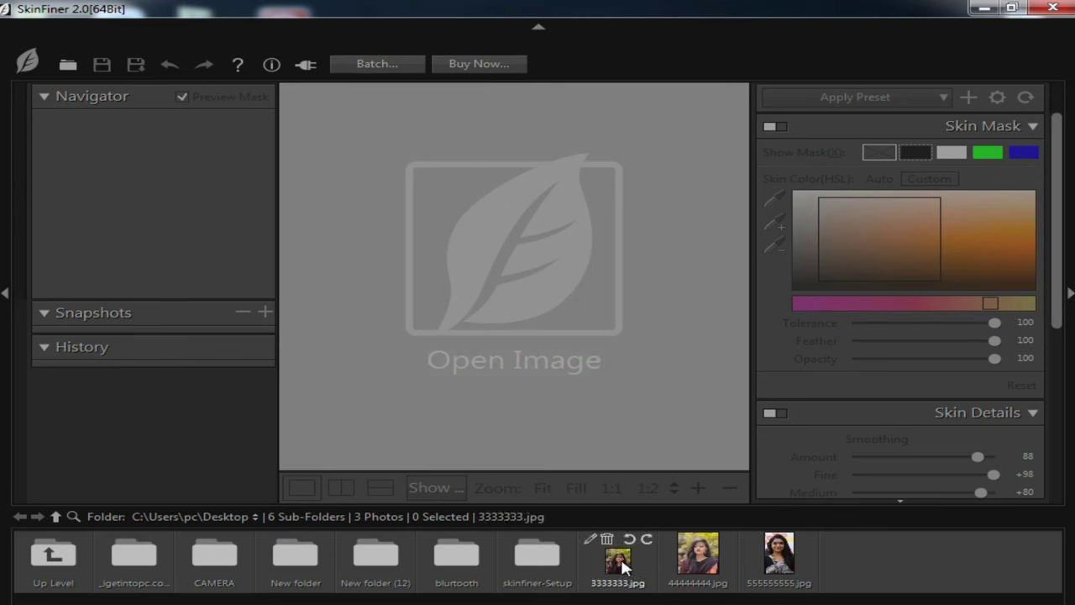
Load 3333333.jpg into SkinFiner and zoom to actual size on the lips.
left_click(619, 571)
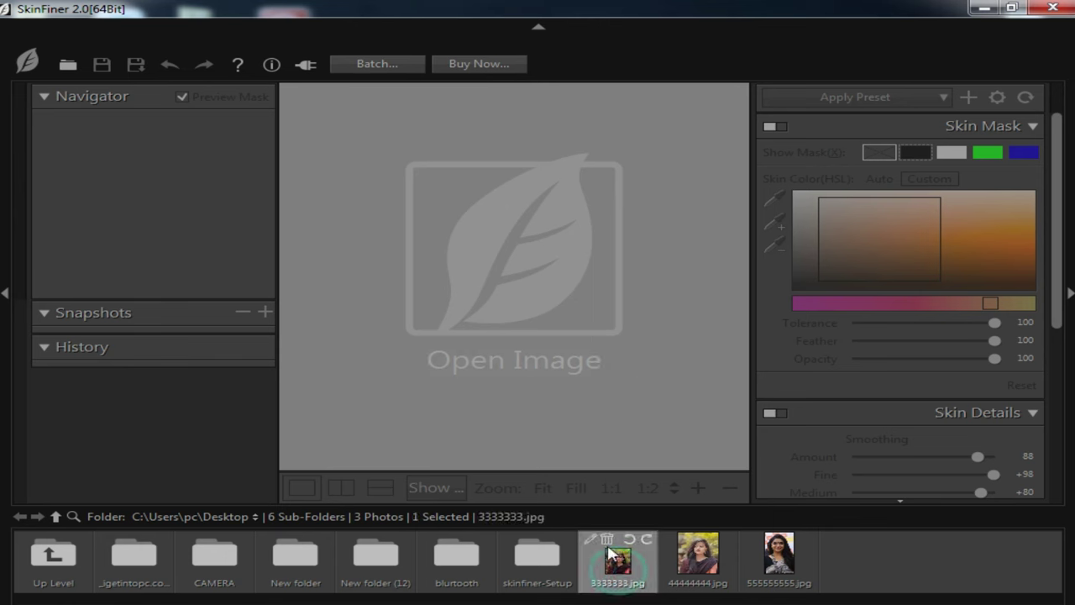
left_click(67, 64)
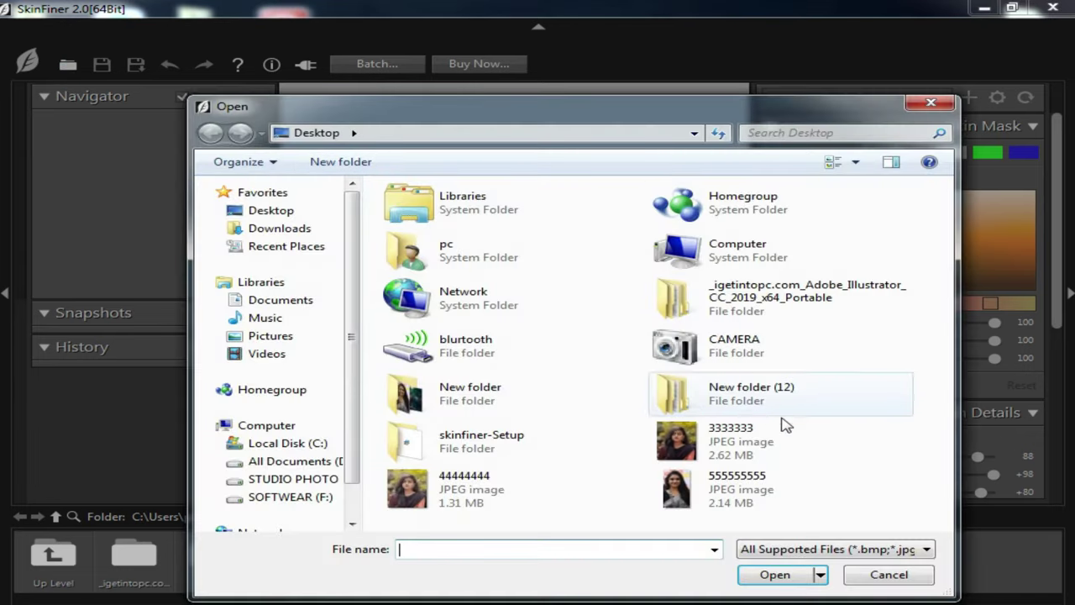
left_click(715, 438)
double_click(676, 437)
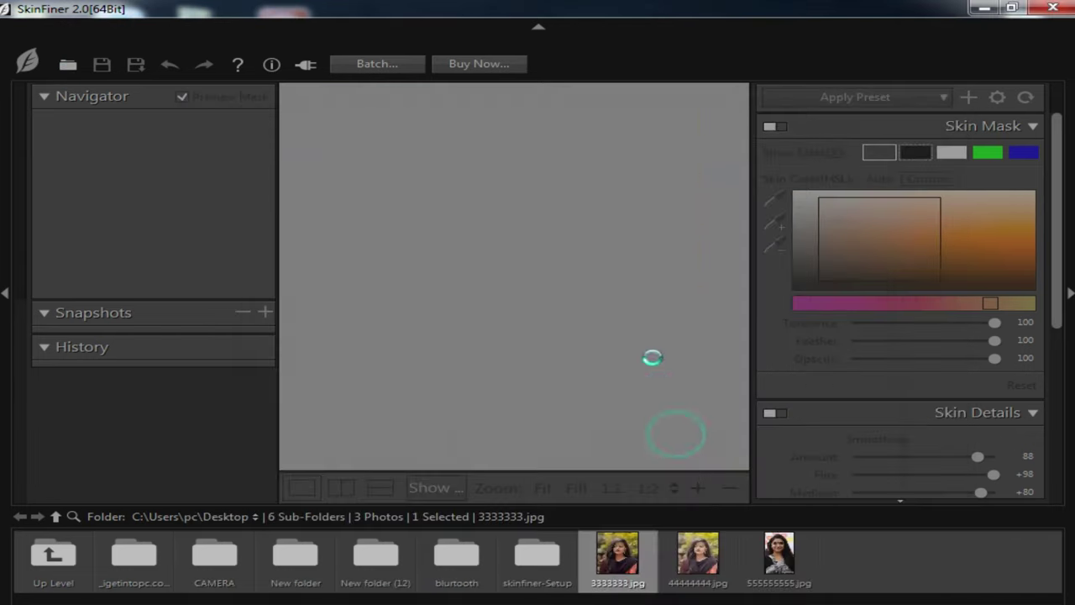
left_click(533, 259)
Zoom to 1:1 on the eyes and nose, trying custom then automatic skin colour detection.
left_click(490, 224)
left_click(541, 274)
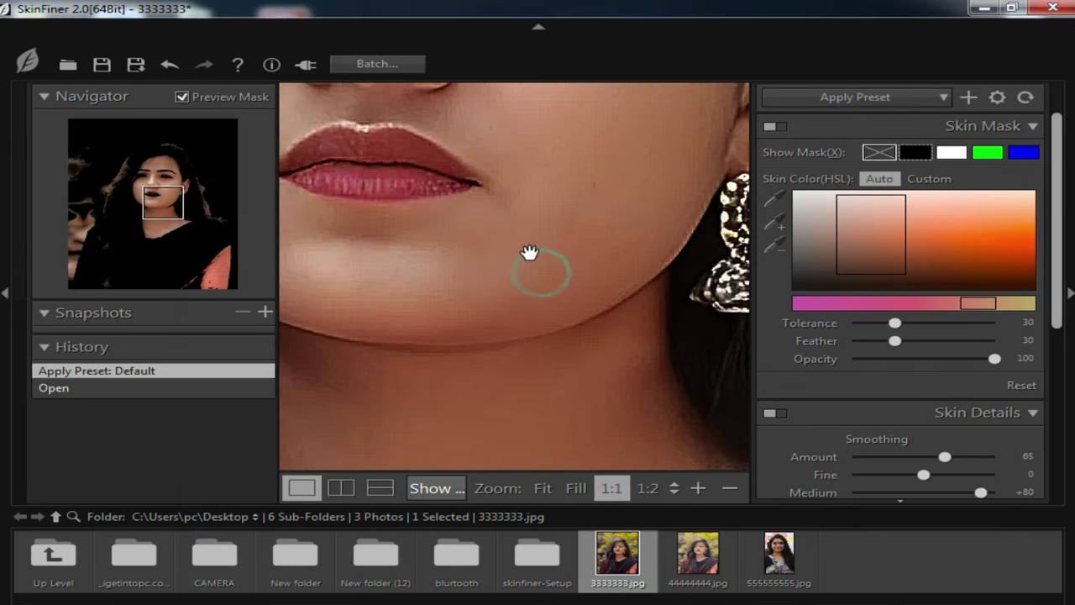
left_click_drag(562, 228, 593, 391)
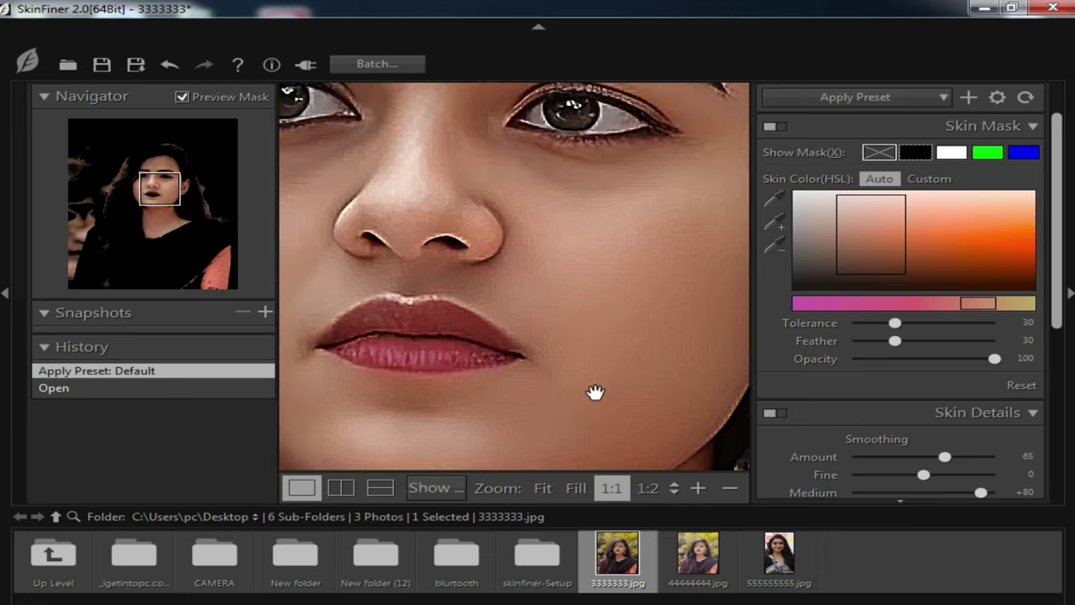
left_click(554, 244)
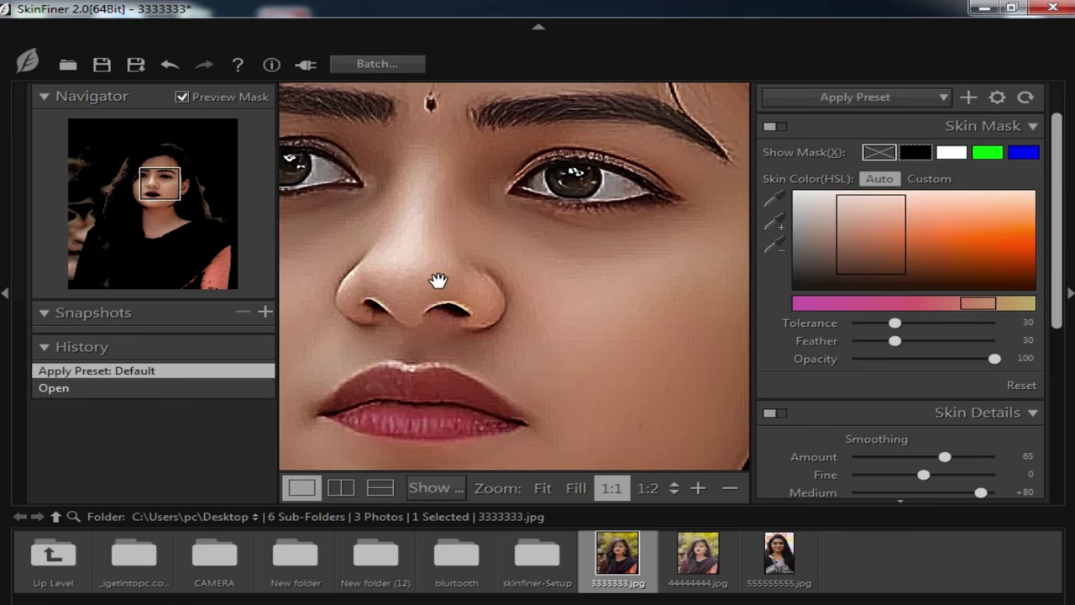
mouse_move(585, 155)
left_mouse_down()
mouse_move(526, 307)
mouse_move(525, 199)
left_mouse_up()
mouse_move(541, 333)
left_mouse_down()
mouse_move(605, 257)
mouse_move(555, 312)
mouse_move(553, 263)
mouse_move(591, 344)
left_mouse_up()
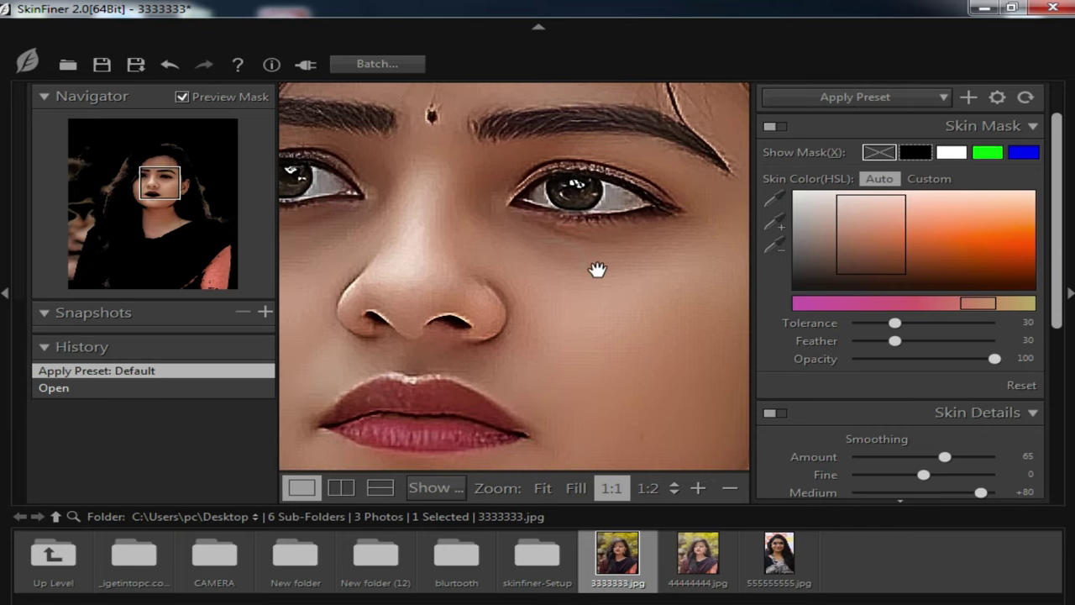
left_click_drag(602, 285, 580, 242)
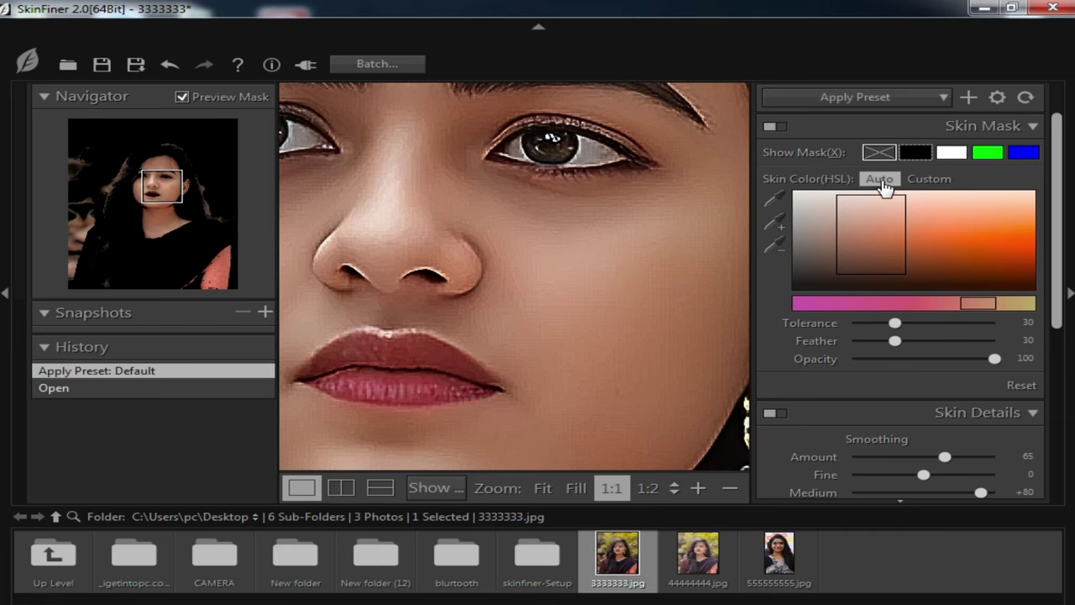
left_click(929, 178)
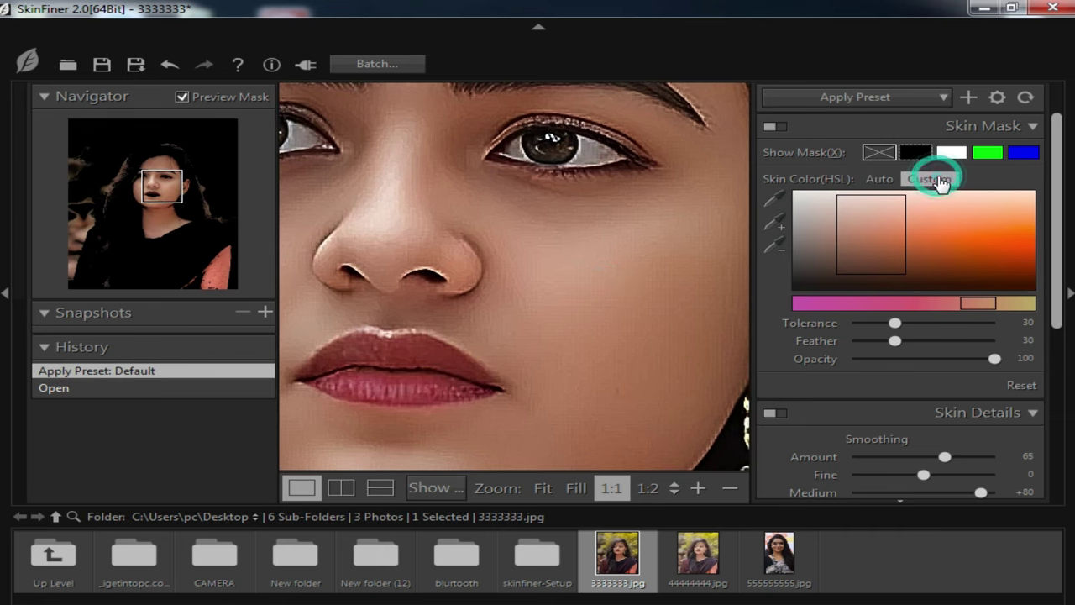
left_click(882, 180)
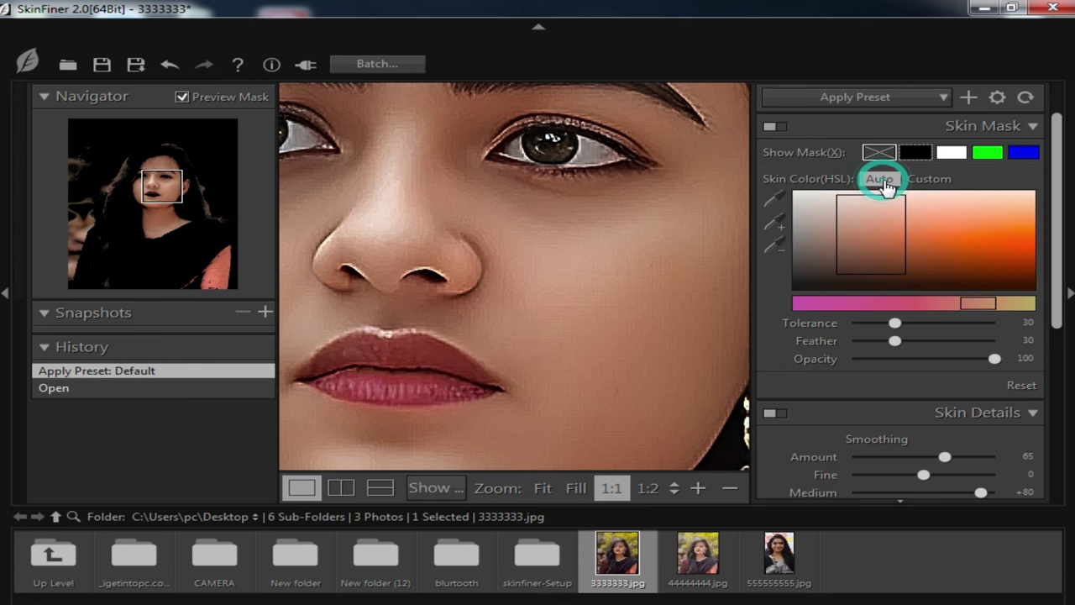
Sample skin colours from the cheek and face, then set Tolerance 96 and Feather 100.
left_click(775, 203)
left_click(663, 207)
left_click(678, 240, "shift")
left_click(655, 268, "shift")
left_click(629, 292, "shift")
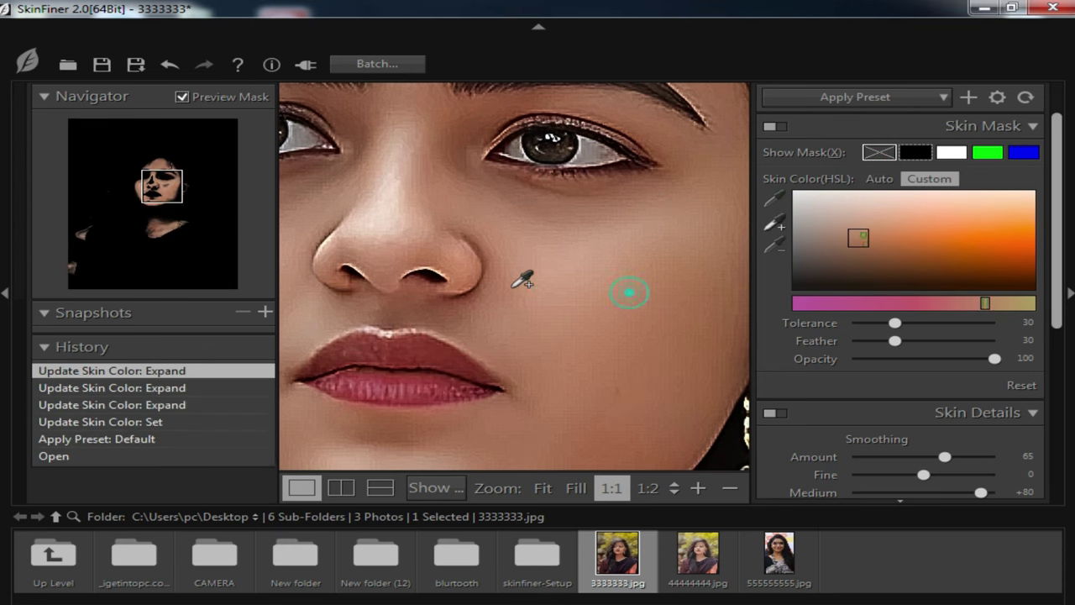
left_click(436, 315)
left_click(425, 353)
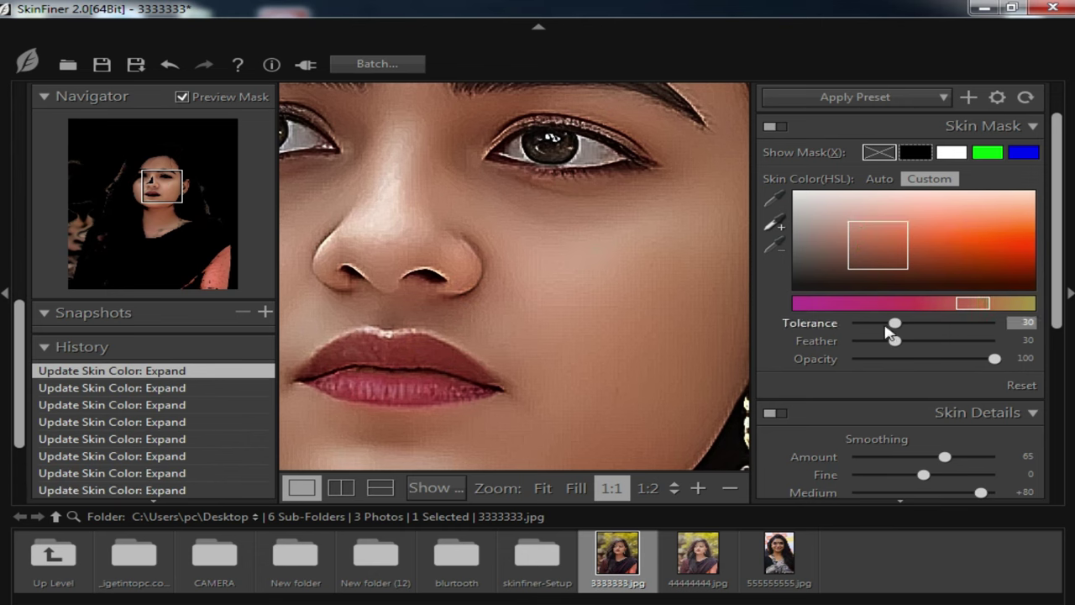
left_click_drag(895, 324, 988, 323)
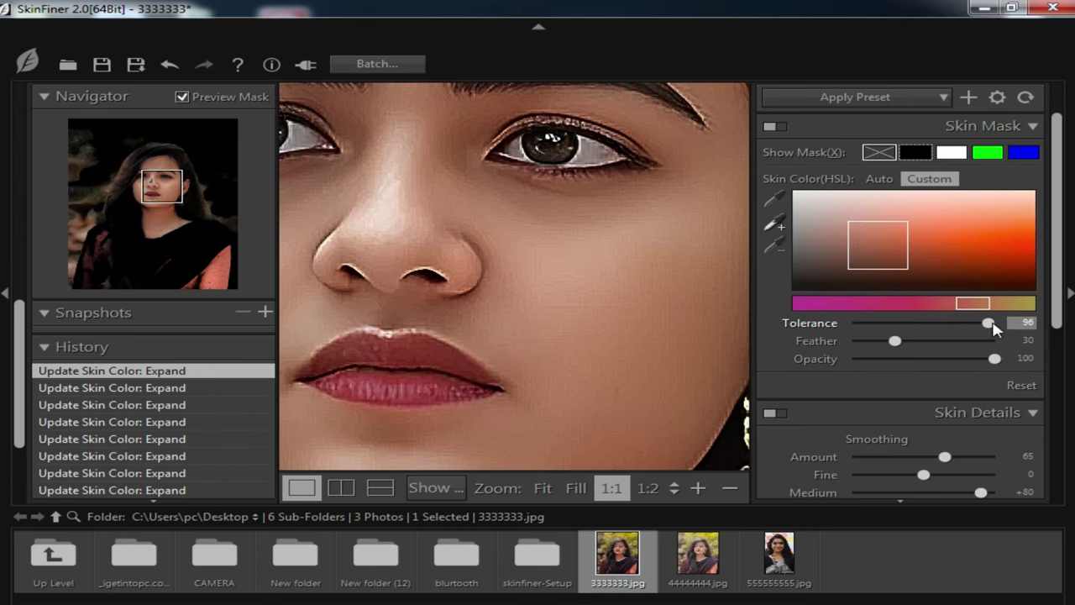
left_click_drag(895, 340, 1014, 349)
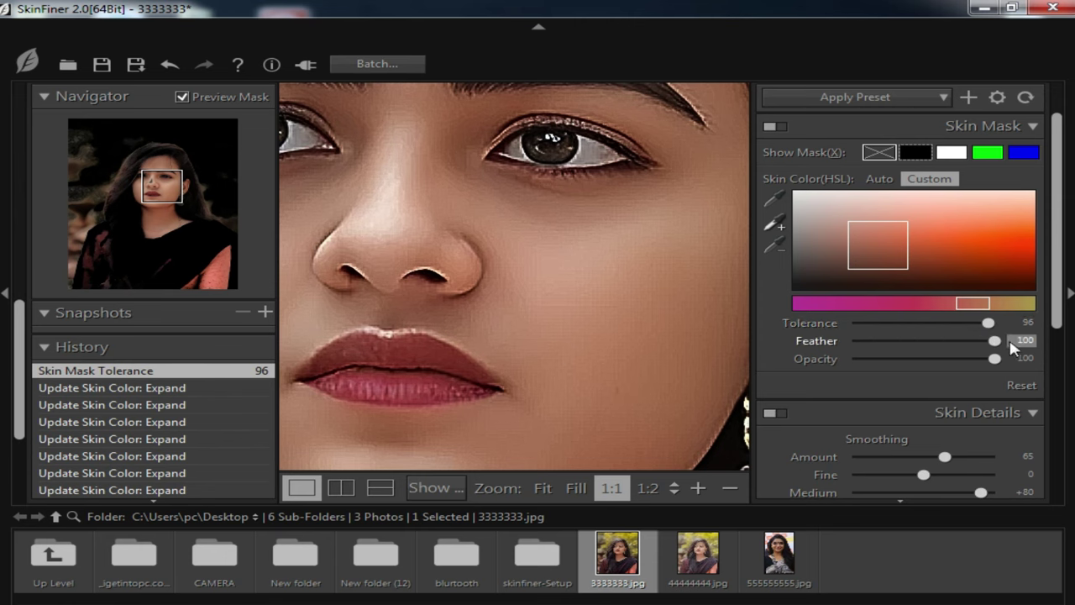
Drag smoothing Amount to 100 and Fine, Coarse and Balance to +100.
scroll(949, 370, "down", 2)
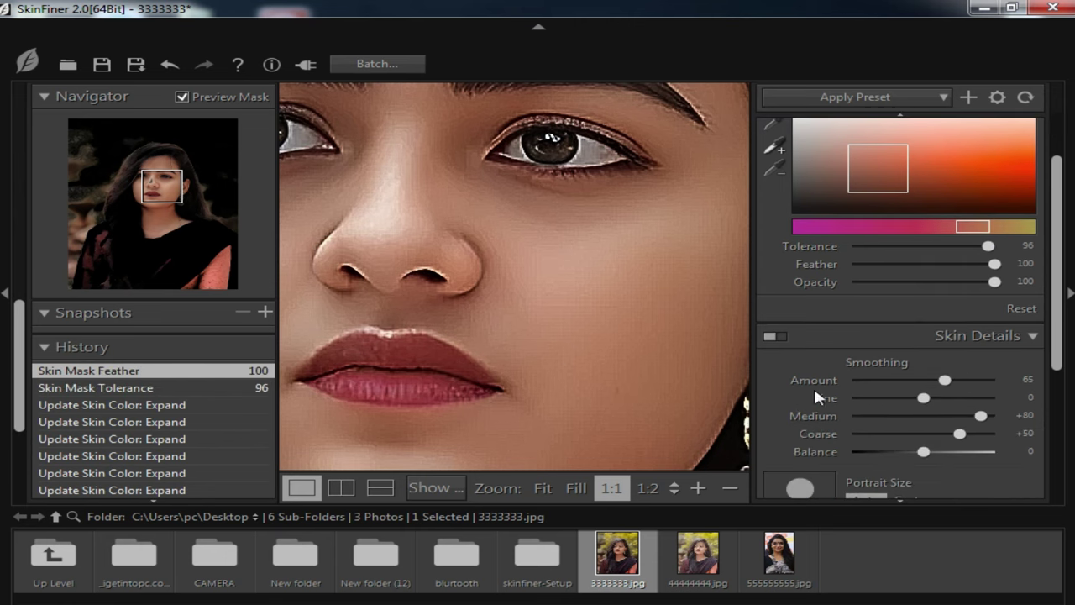
scroll(840, 378, "down", 1)
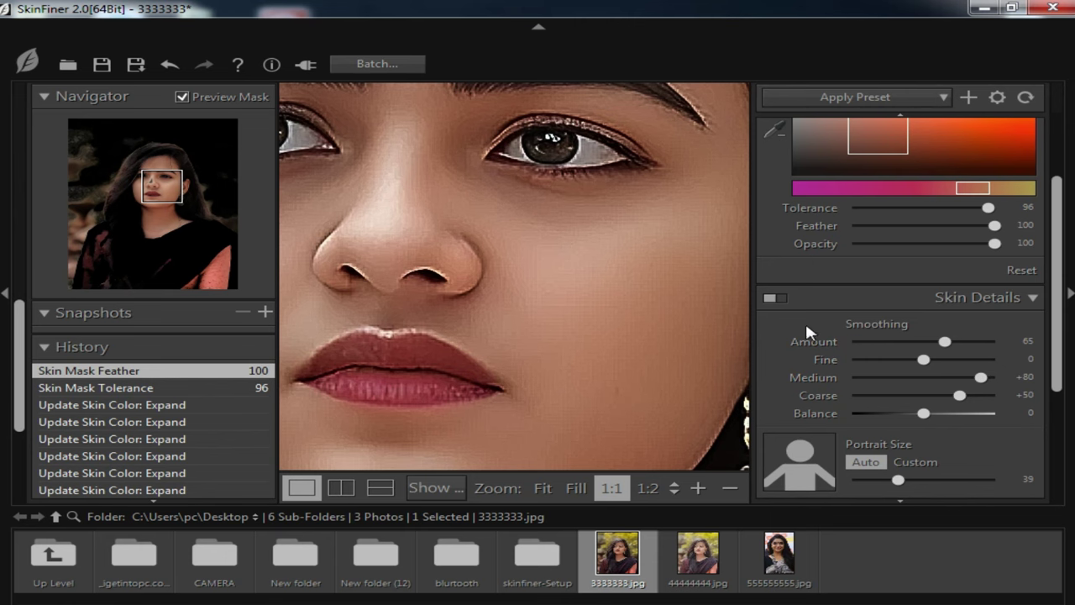
left_click_drag(945, 342, 1008, 351)
left_click_drag(925, 358, 1014, 366)
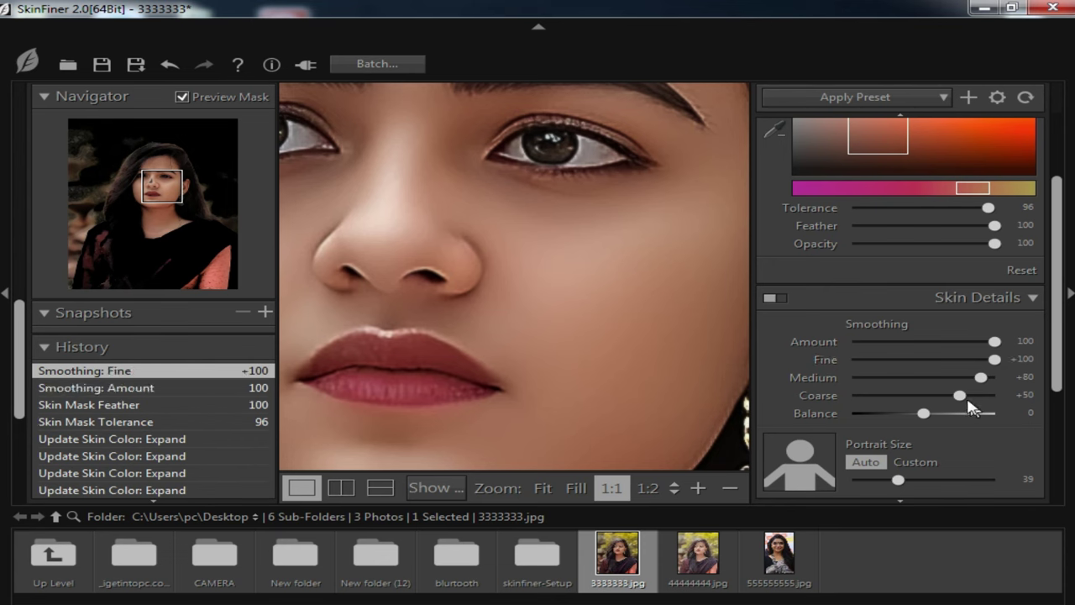
left_click_drag(959, 396, 1001, 402)
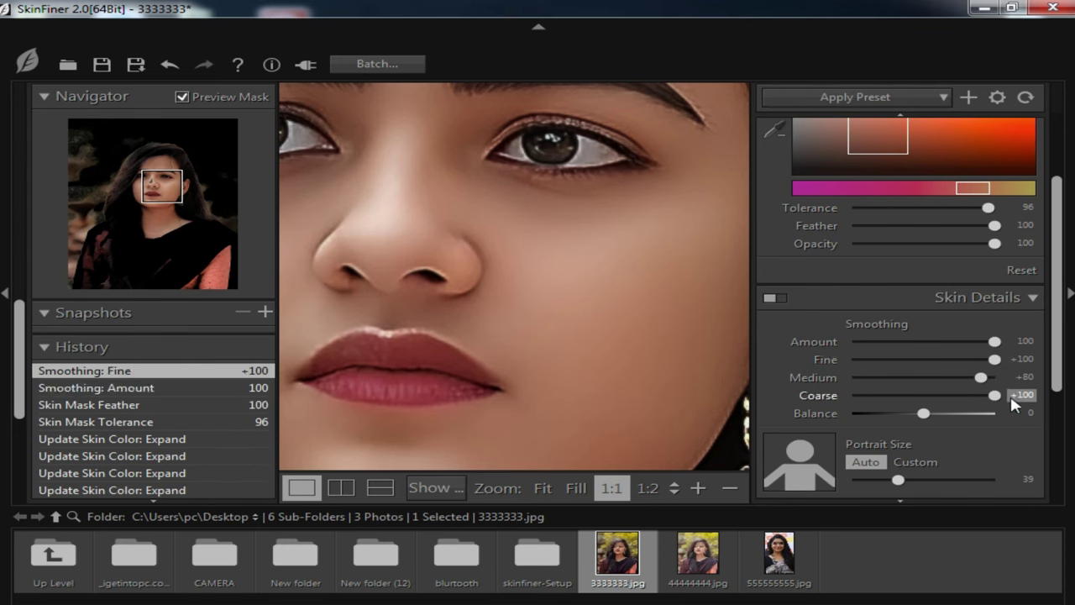
left_click_drag(998, 419, 1017, 420)
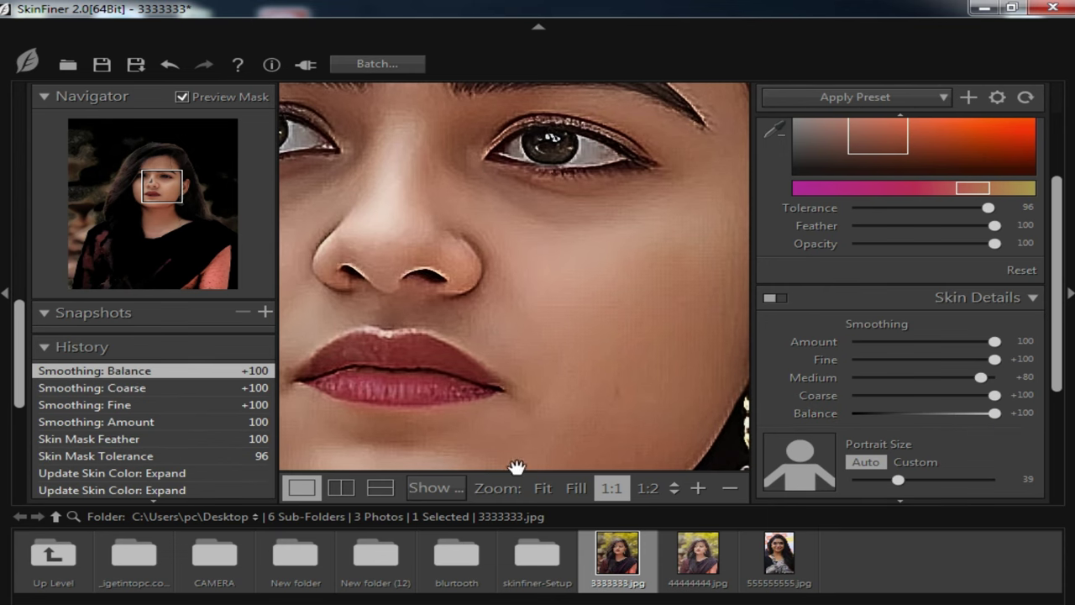
Stack original above edited and tune the smoothing Balance, settling at +4.
left_click(341, 487)
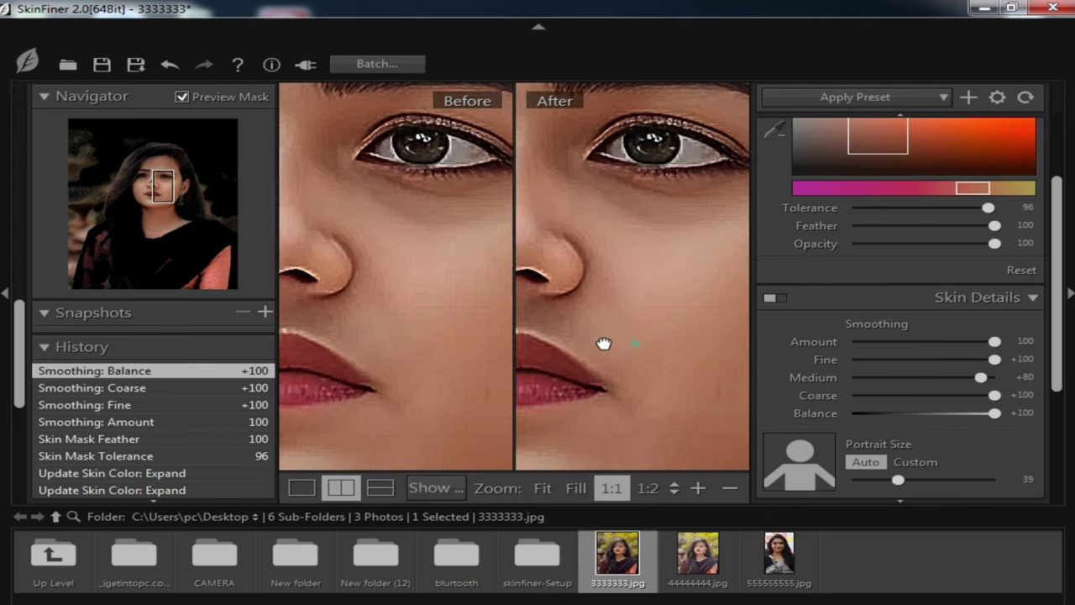
left_click(381, 487)
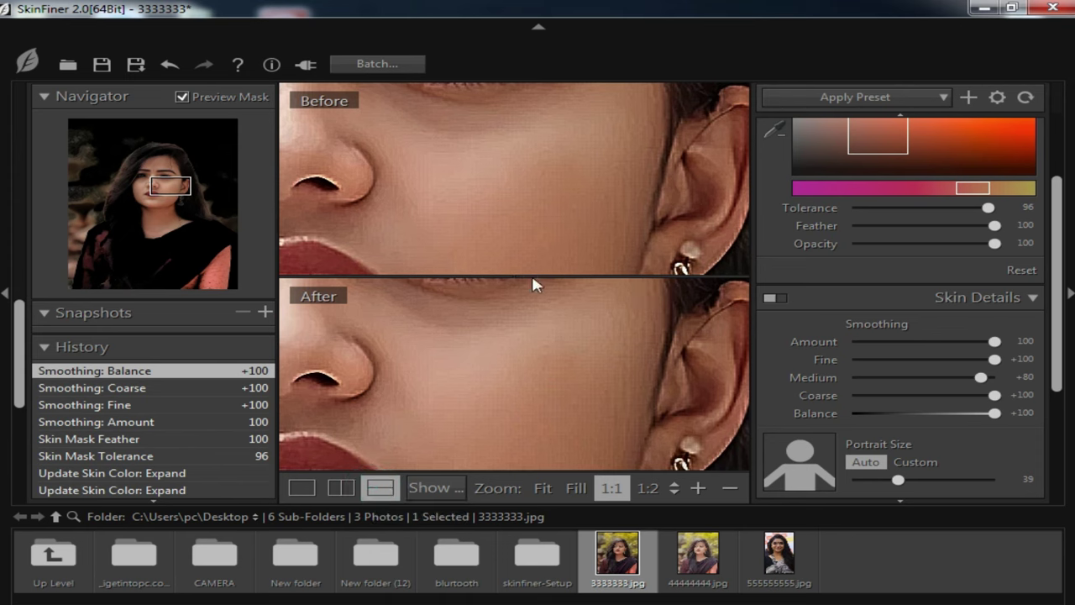
left_click_drag(511, 221, 638, 233)
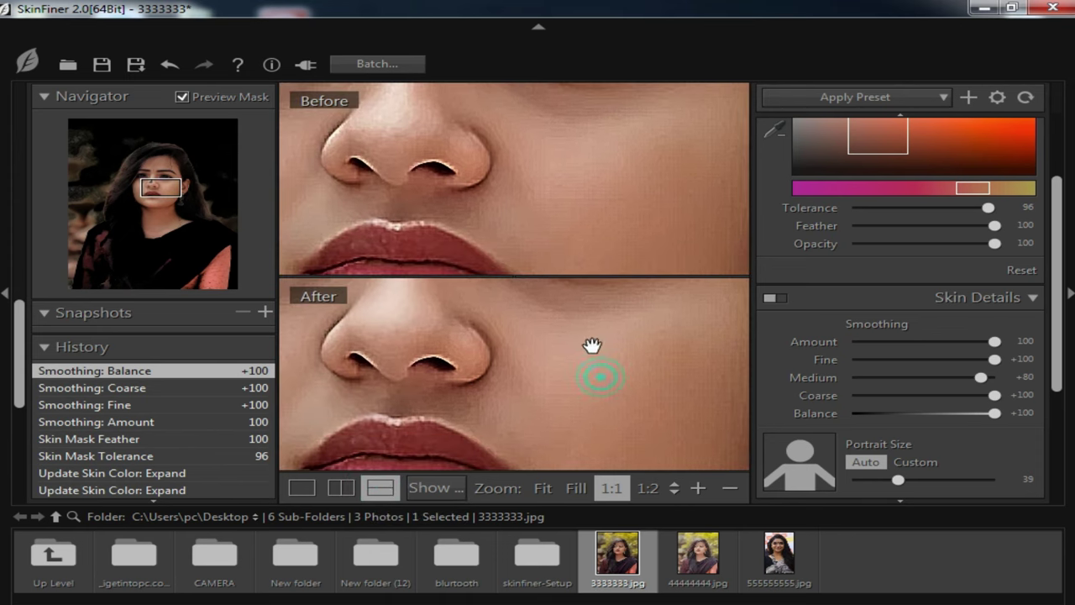
left_click_drag(994, 413, 944, 413)
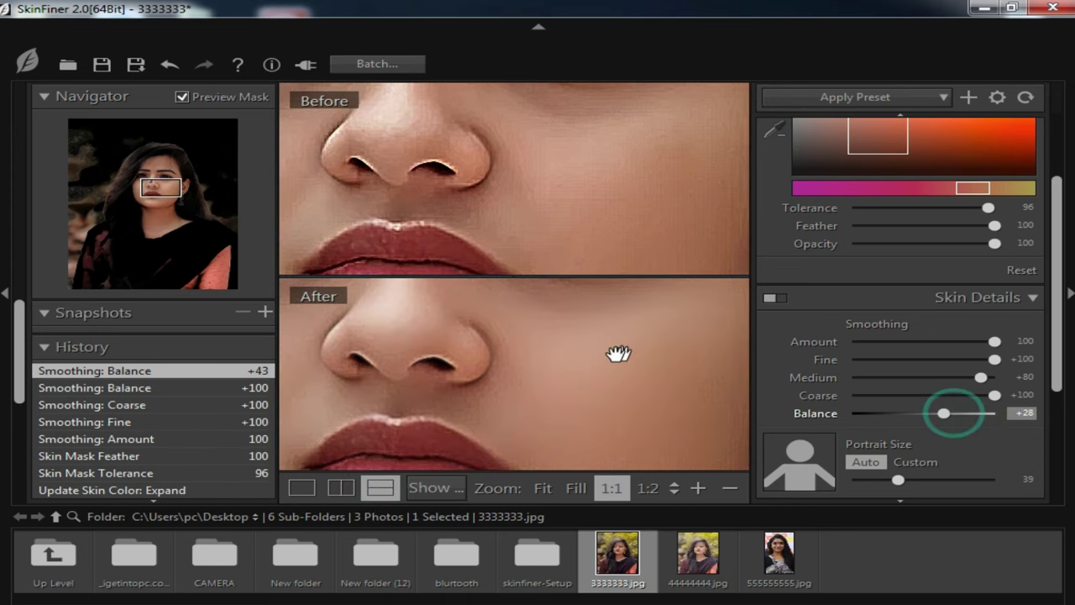
left_click_drag(595, 372, 576, 324)
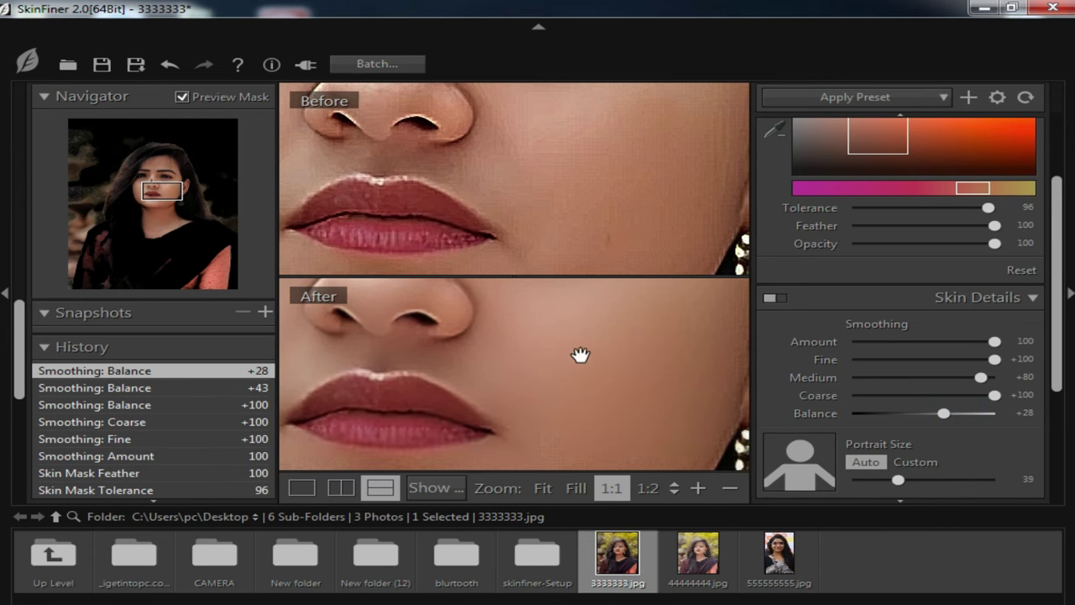
left_click_drag(944, 412, 856, 413)
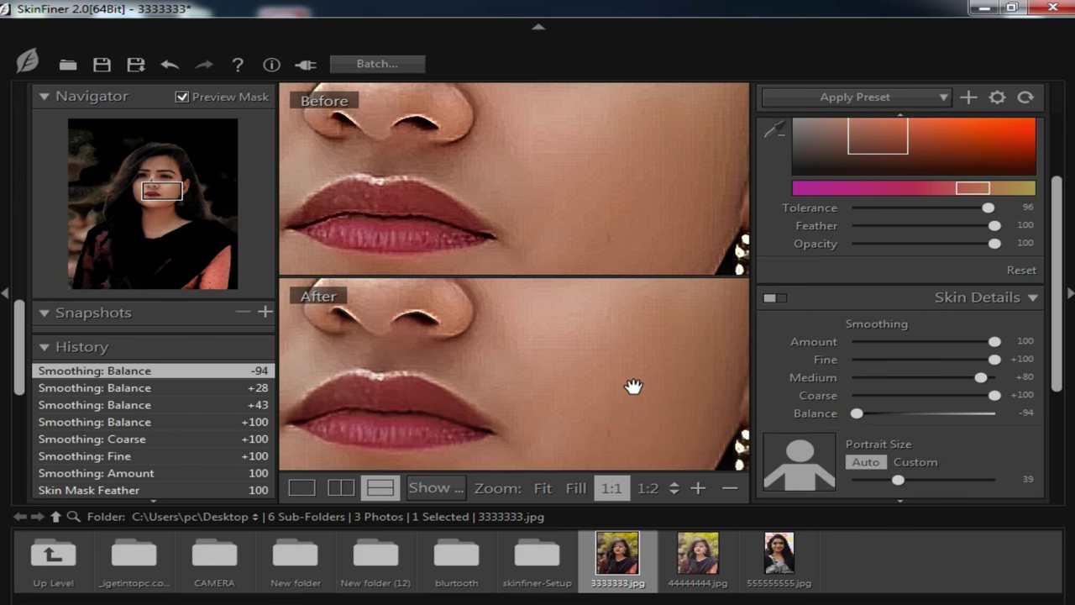
left_click_drag(611, 381, 619, 372)
left_click_drag(551, 367, 583, 367)
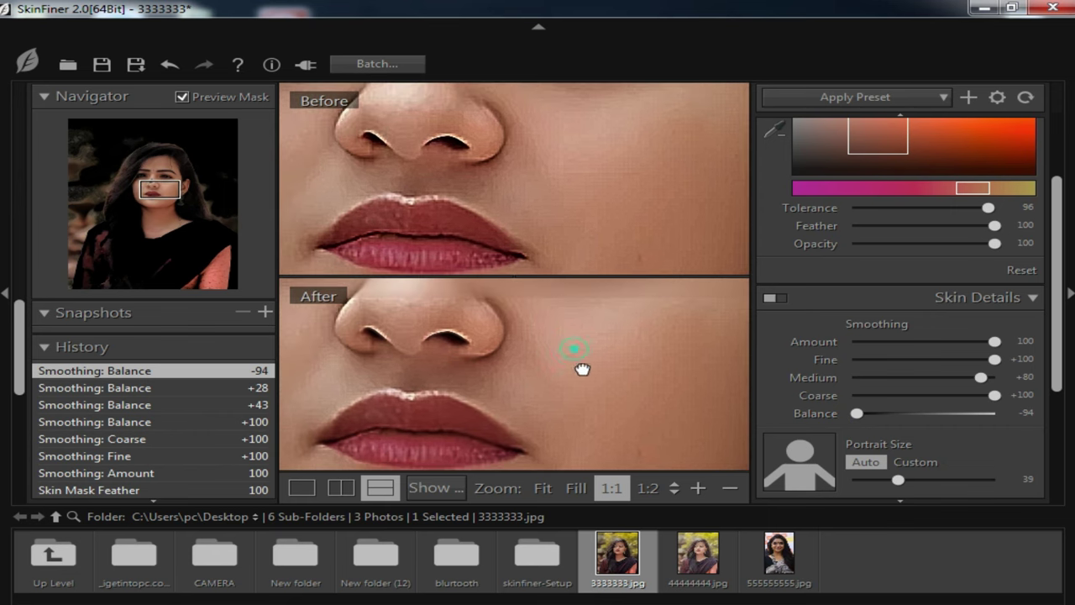
left_click_drag(856, 413, 929, 420)
left_click_drag(607, 403, 588, 327)
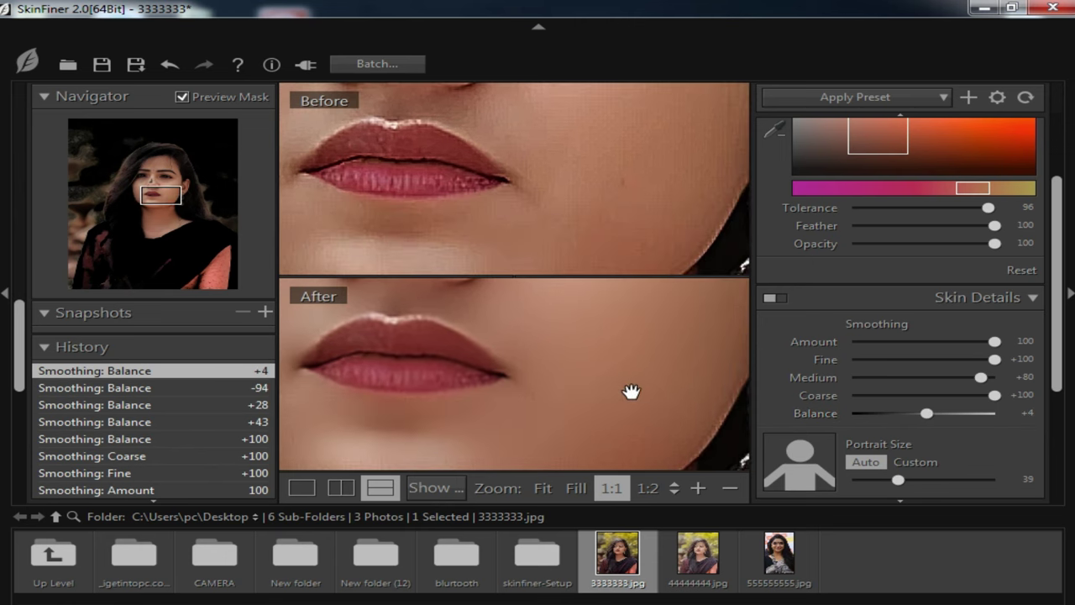
left_click_drag(625, 395, 617, 347)
Set Portrait Size to Custom at 87 and scroll down to Skin Tone.
scroll(1002, 449, "down", 1)
left_click_drag(897, 402, 972, 403)
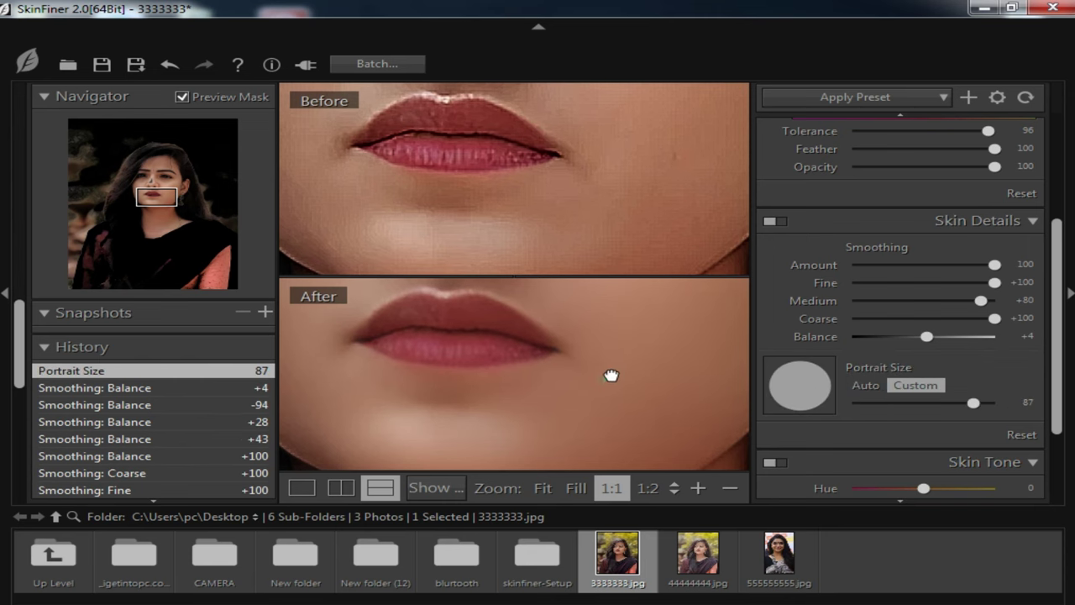
left_click_drag(1059, 381, 1061, 456)
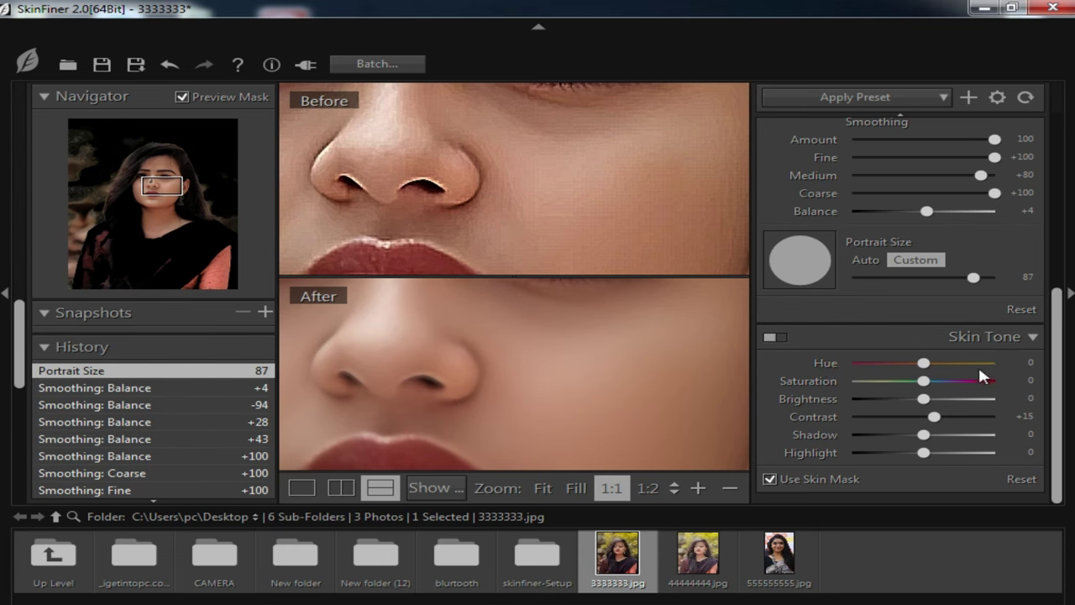
Set skin Hue +22, Saturation -27, Brightness +41, Contrast +67, then show the single edited view.
left_click_drag(650, 389, 682, 375)
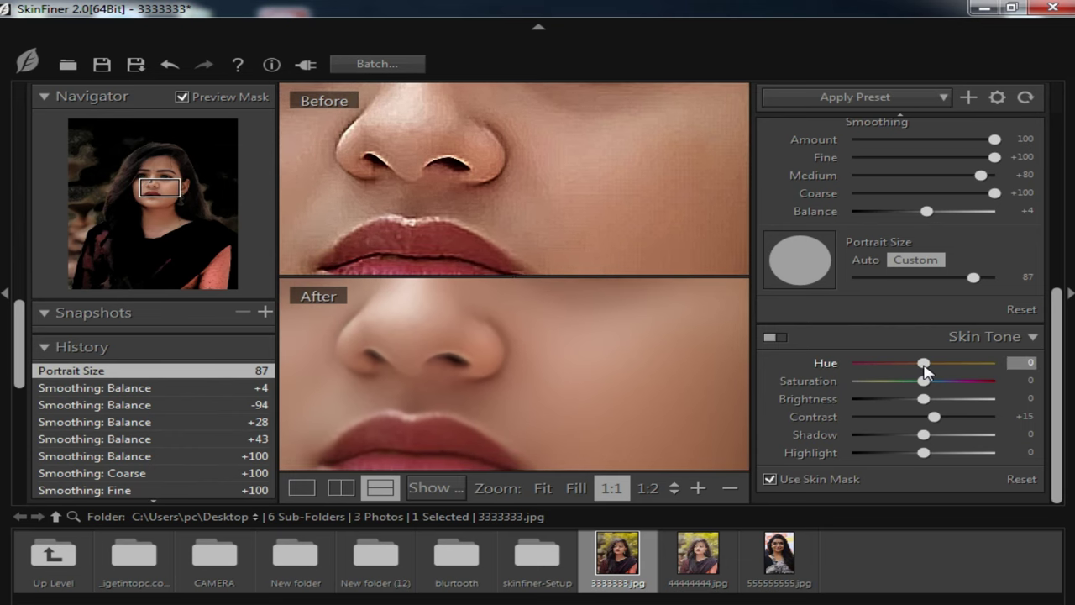
mouse_move(925, 373)
left_mouse_down()
mouse_move(992, 370)
mouse_move(872, 373)
mouse_move(936, 365)
left_mouse_up()
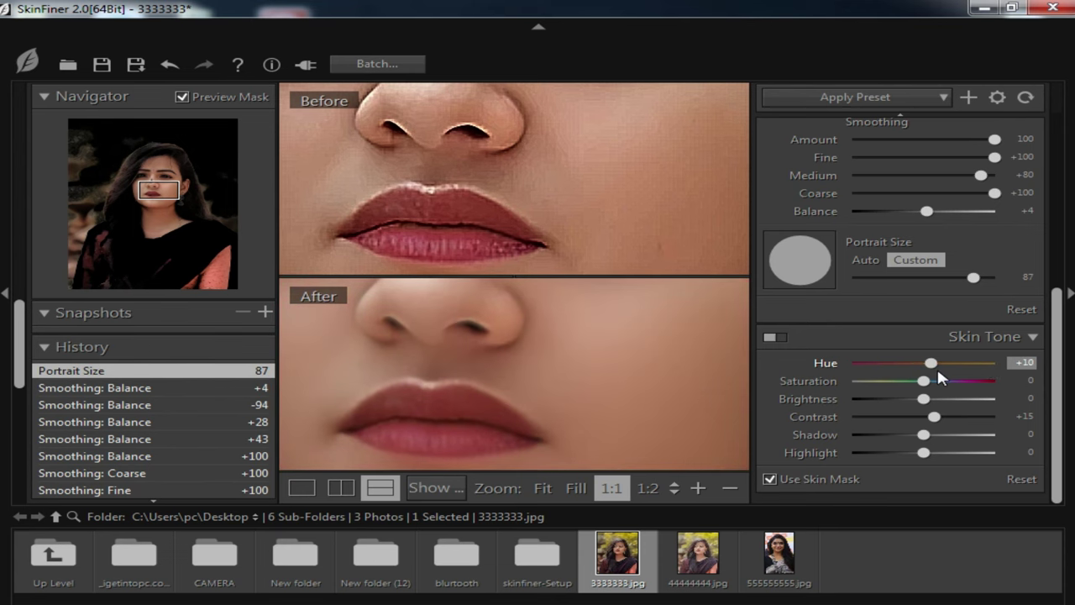
left_click(924, 380)
mouse_move(964, 387)
left_mouse_down()
mouse_move(985, 386)
mouse_move(917, 387)
left_mouse_up()
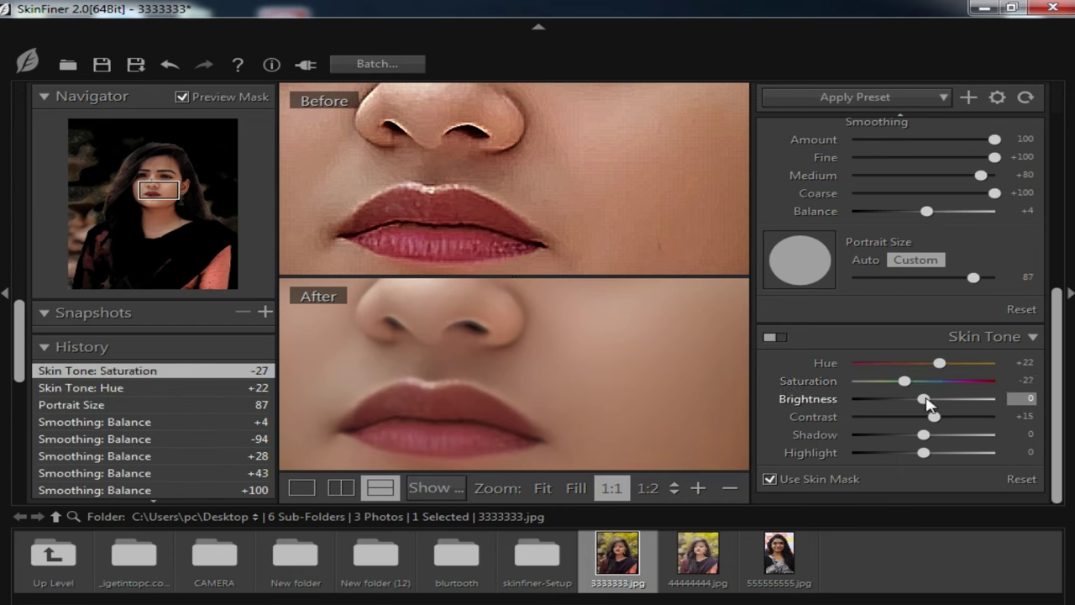
mouse_move(927, 401)
left_mouse_down()
mouse_move(966, 401)
mouse_move(960, 417)
mouse_move(947, 401)
mouse_move(972, 416)
left_mouse_up()
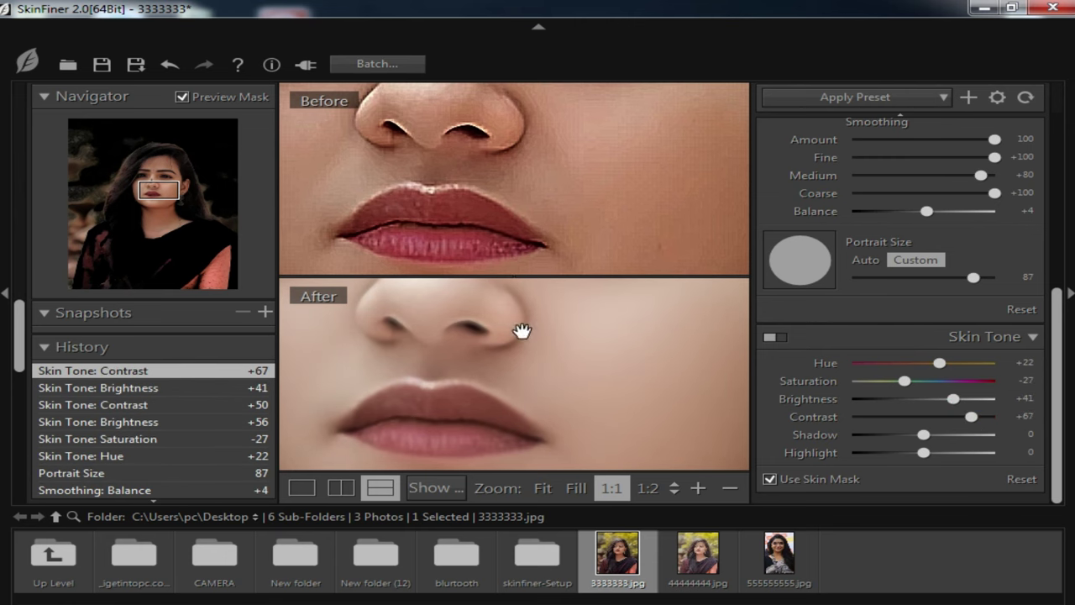
left_click(301, 487)
Raise skin Shadow to +94 and bring skin Highlight back down to +34.
left_click_drag(631, 264, 628, 345)
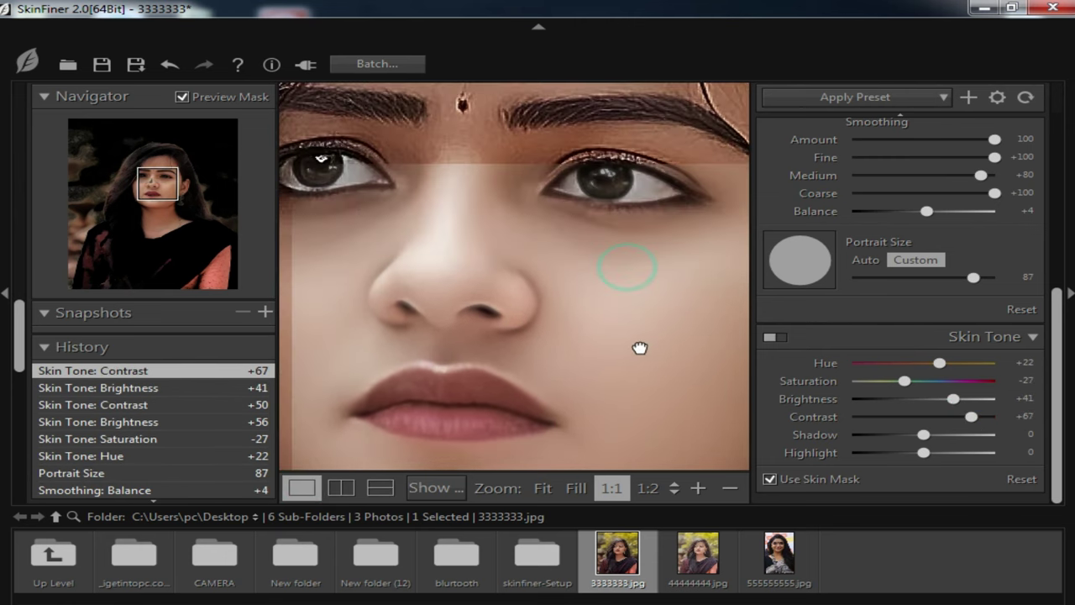
mouse_move(924, 434)
left_mouse_down()
mouse_move(979, 435)
mouse_move(897, 440)
left_mouse_up()
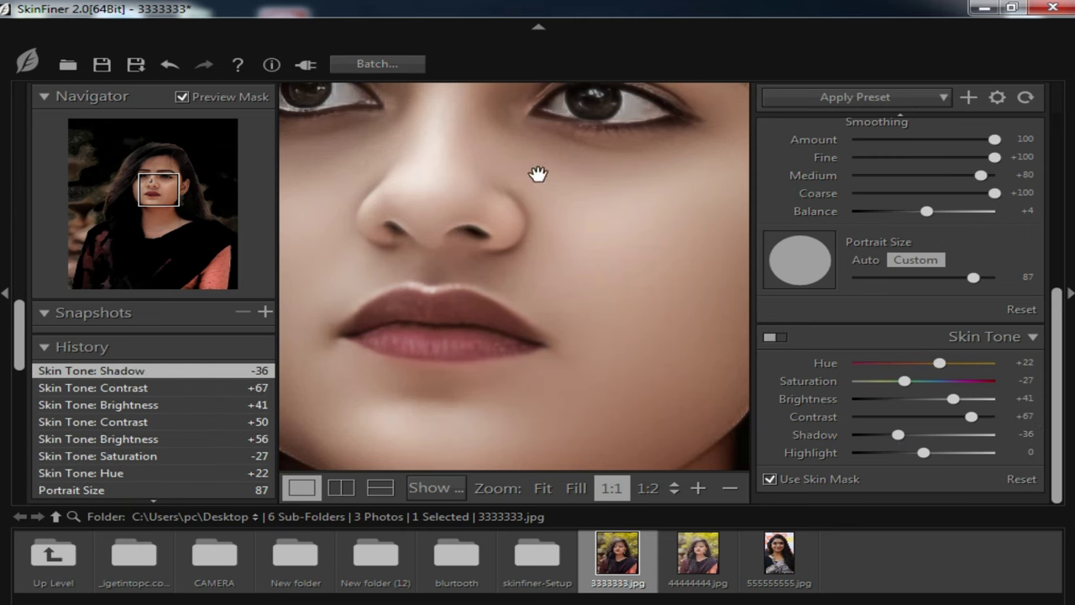
left_click_drag(899, 434, 987, 445)
mouse_move(624, 355)
left_mouse_down()
mouse_move(597, 240)
mouse_move(622, 293)
left_mouse_up()
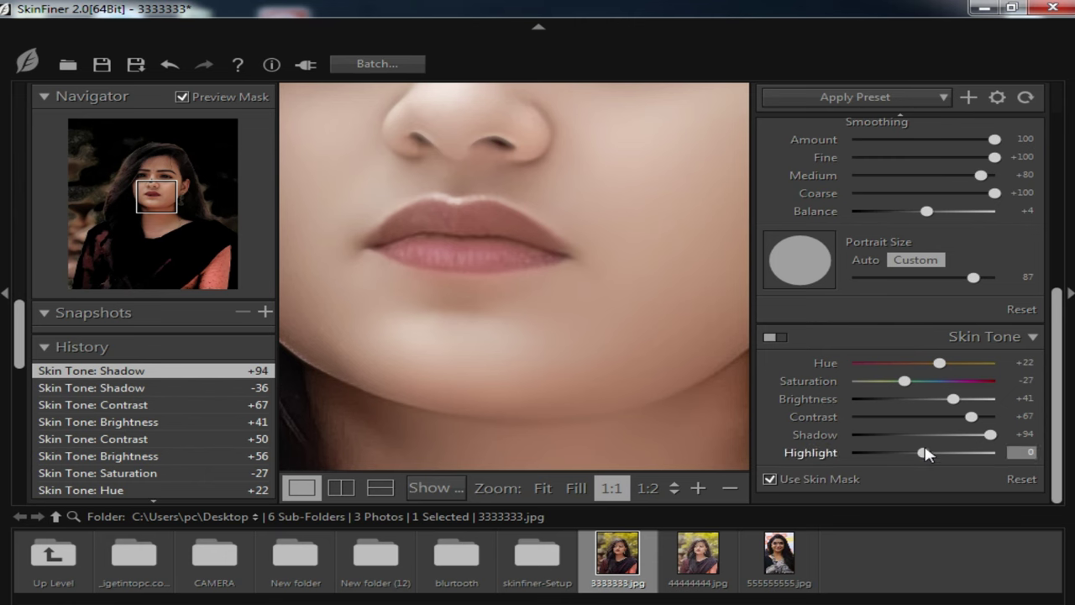
left_click_drag(924, 452, 982, 452)
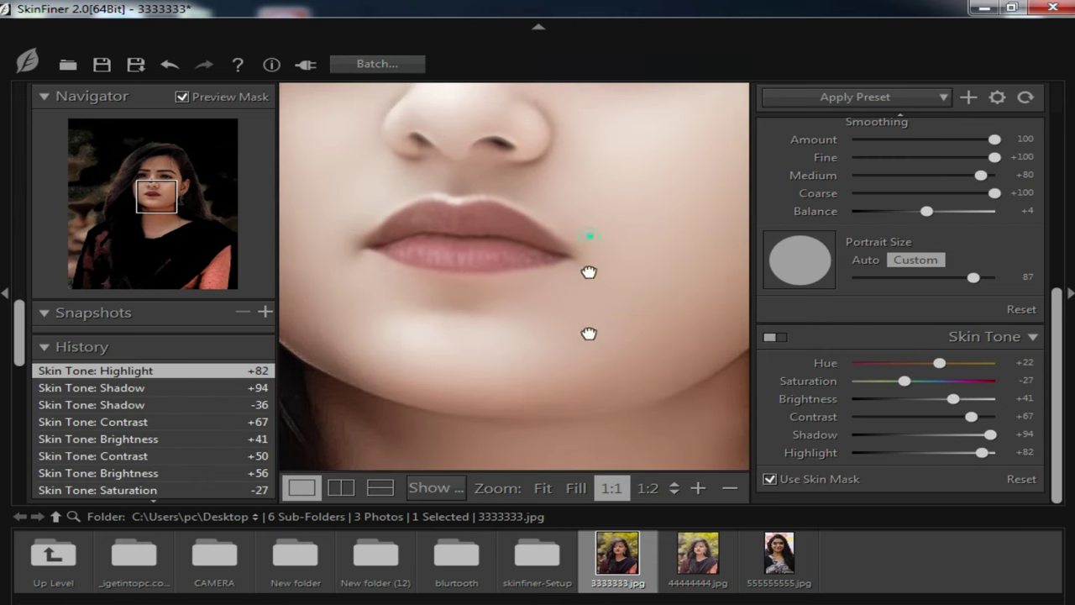
left_click_drag(590, 271, 601, 354)
left_click_drag(981, 453, 947, 459)
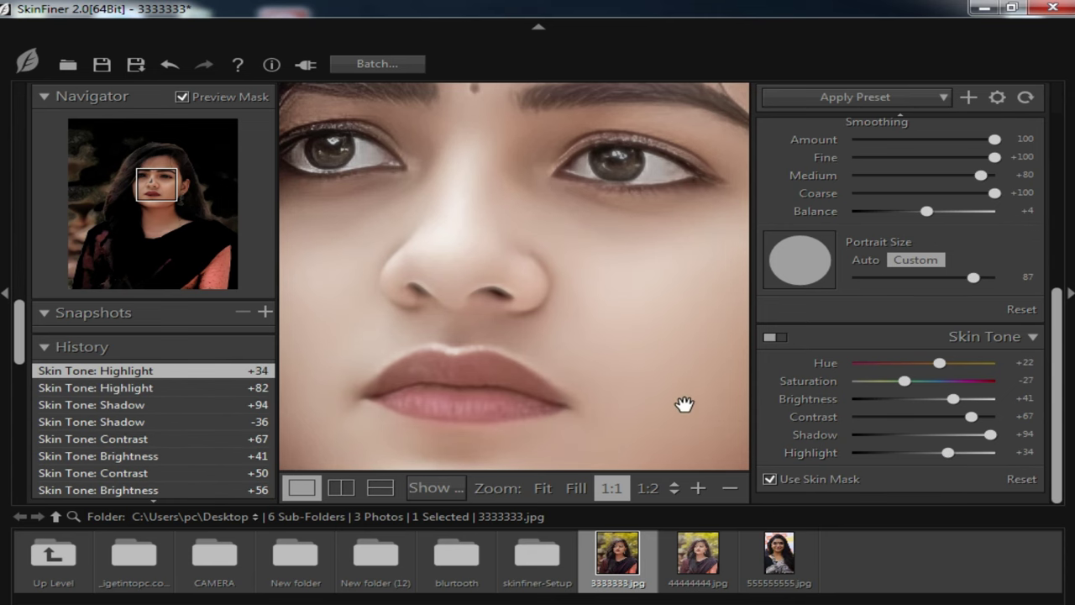
mouse_move(549, 232)
left_mouse_down()
mouse_move(603, 333)
mouse_move(604, 236)
left_mouse_up()
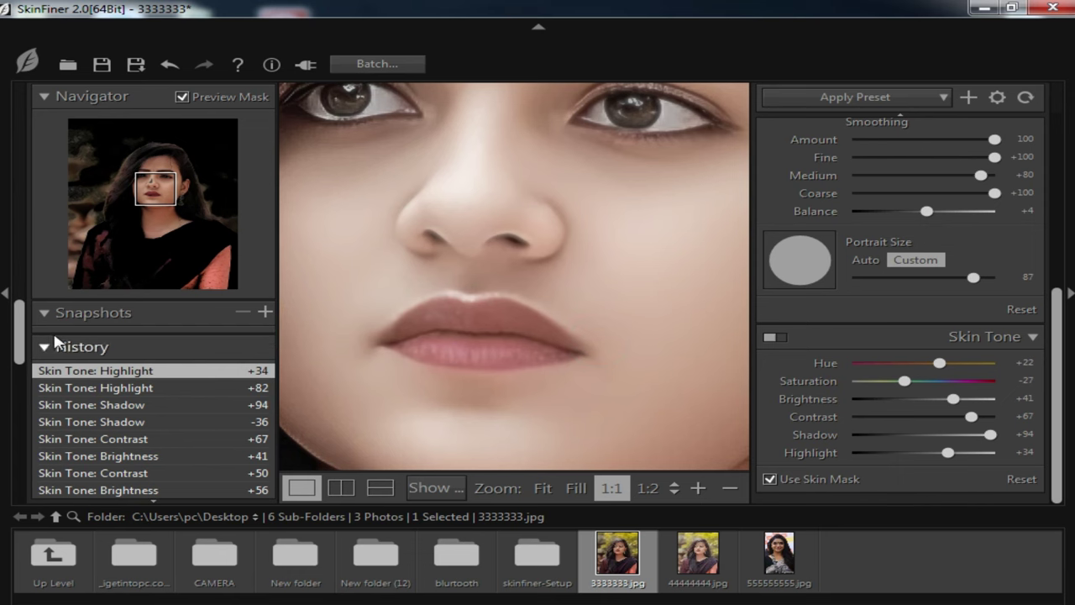
left_click(45, 313)
left_click(44, 340)
left_click(45, 340)
scroll(186, 399, "down", 2)
scroll(168, 393, "down", 1)
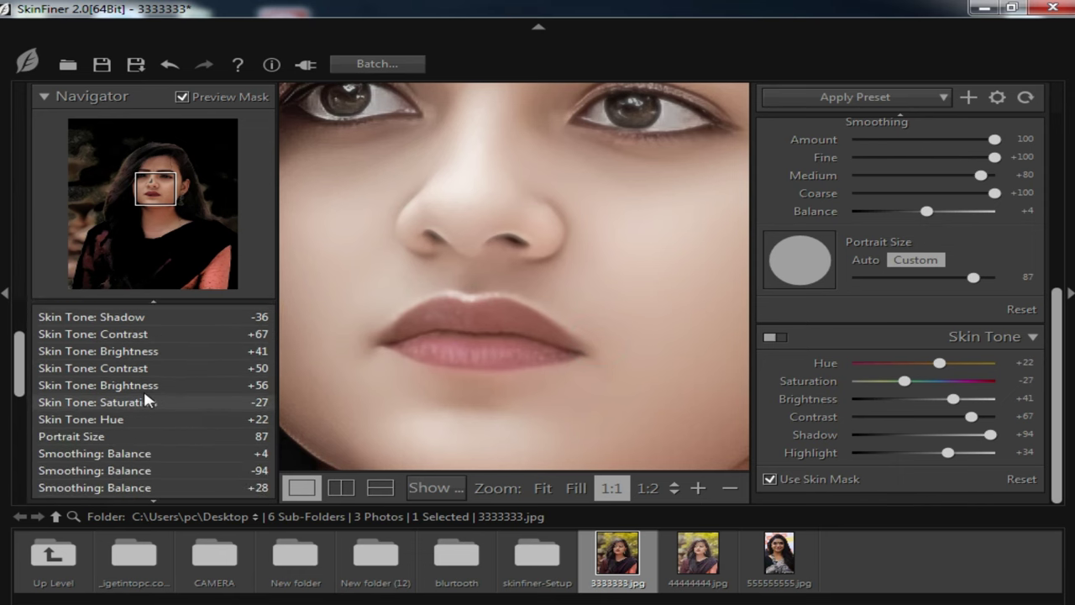
scroll(143, 392, "down", 3)
scroll(135, 412, "down", 2)
scroll(126, 420, "down", 3)
scroll(113, 440, "down", 3)
scroll(106, 445, "up", 7)
scroll(126, 420, "up", 3)
scroll(158, 390, "up", 2)
left_click(42, 340)
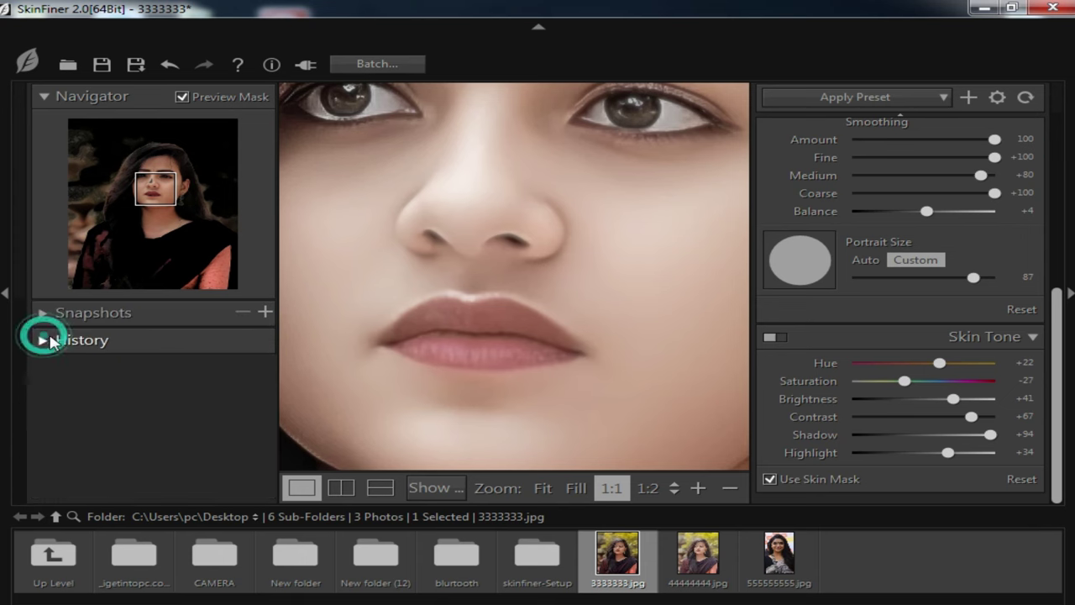
left_click(55, 316)
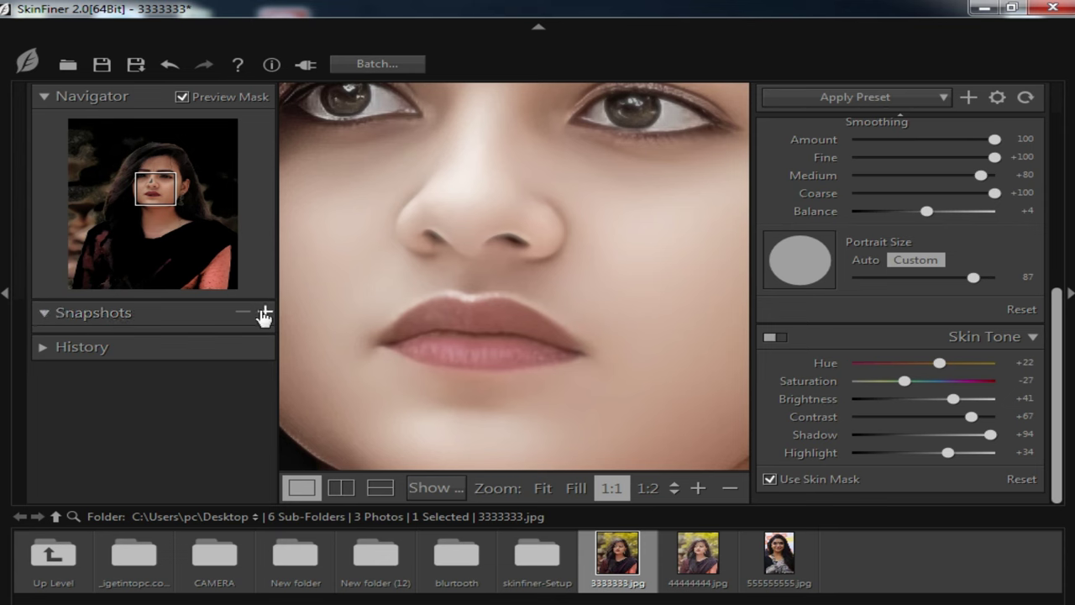
left_click(44, 348)
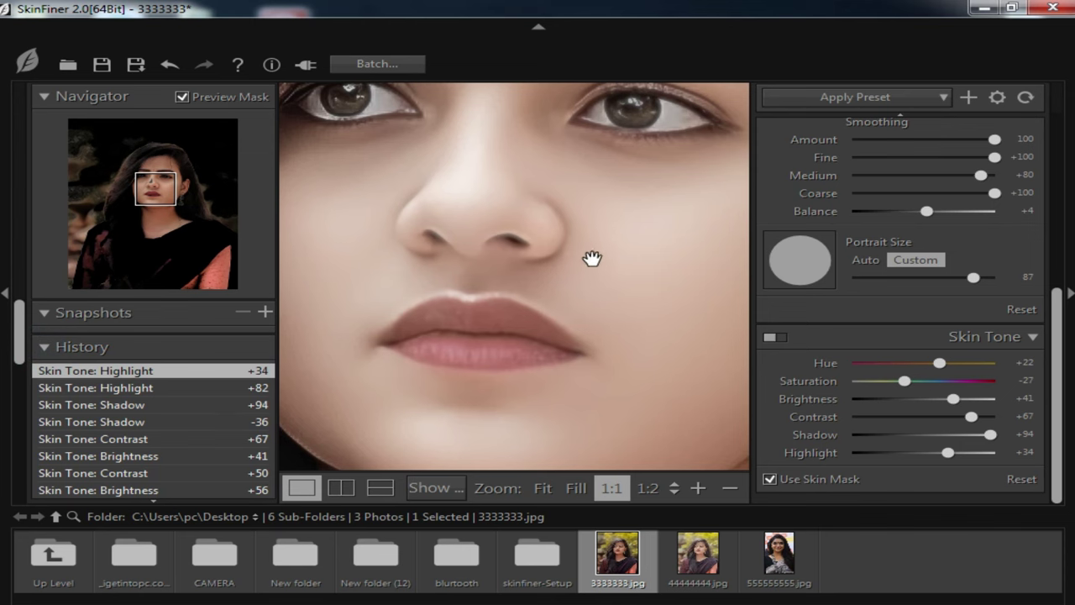
left_click_drag(590, 259, 542, 313)
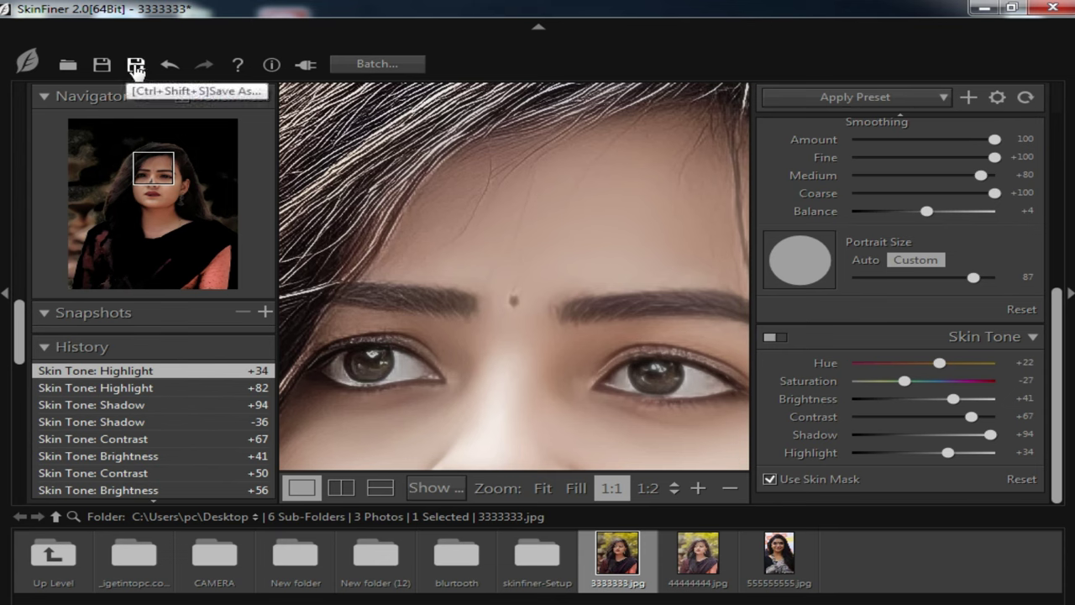
Set JPEG save options to 300 pixels/inch and quality 100, and accept them.
left_click(135, 65)
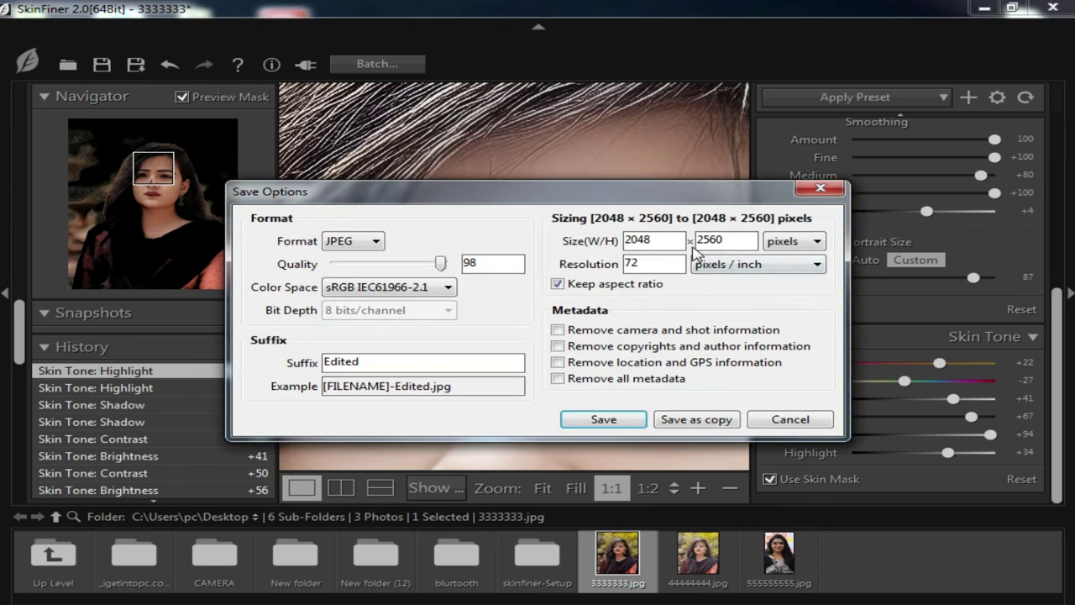
double_click(664, 263)
type("300")
left_click(815, 245)
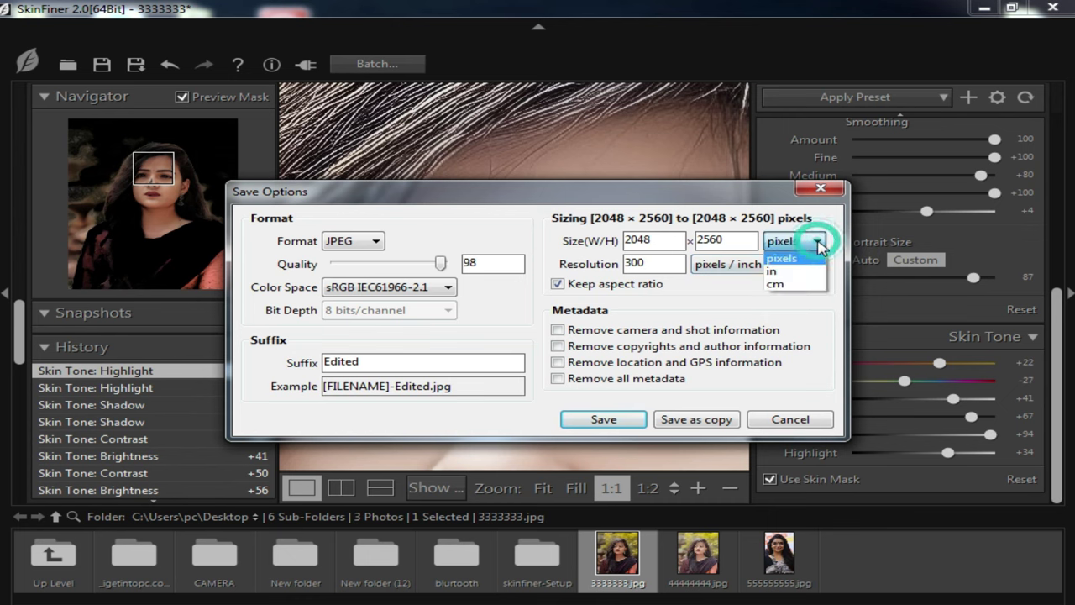
left_click(802, 270)
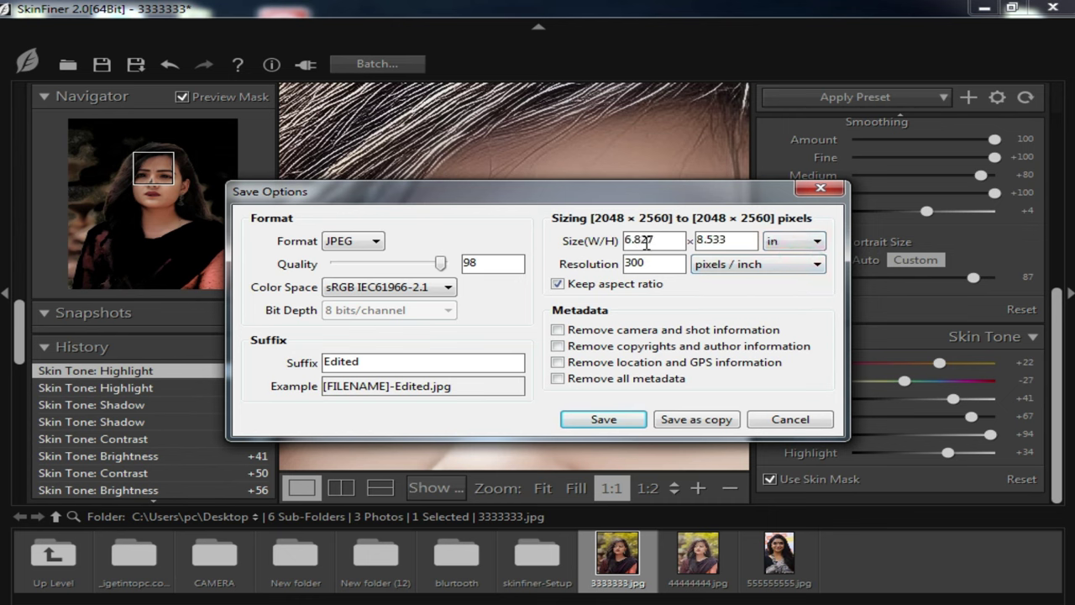
left_click_drag(440, 263, 447, 262)
left_click(601, 420)
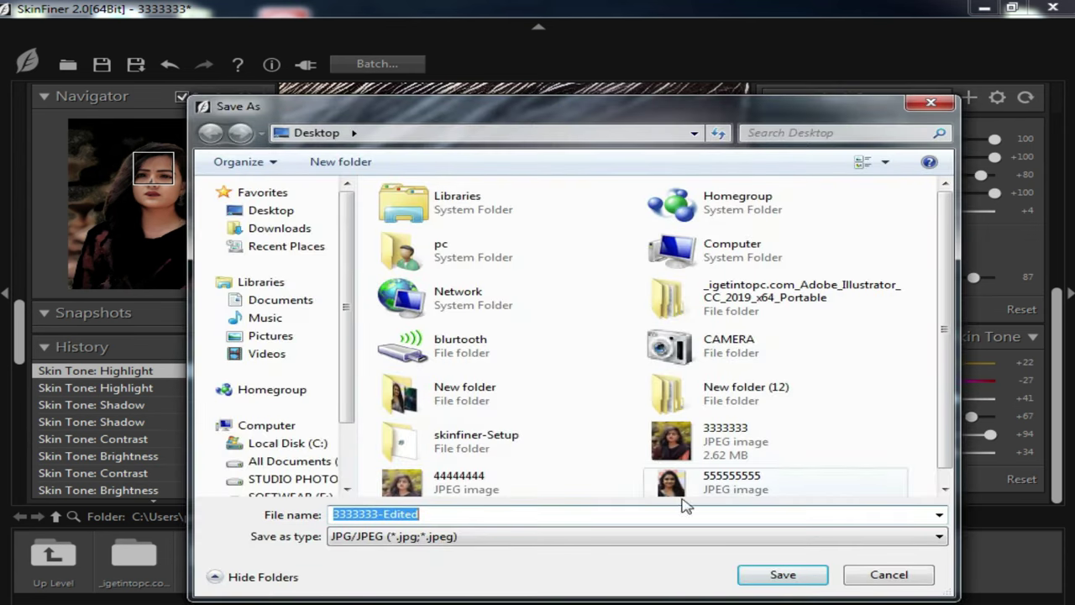
Save the retouched portrait to the Desktop as 777.jpg and minimise SkinFiner.
left_click(431, 513)
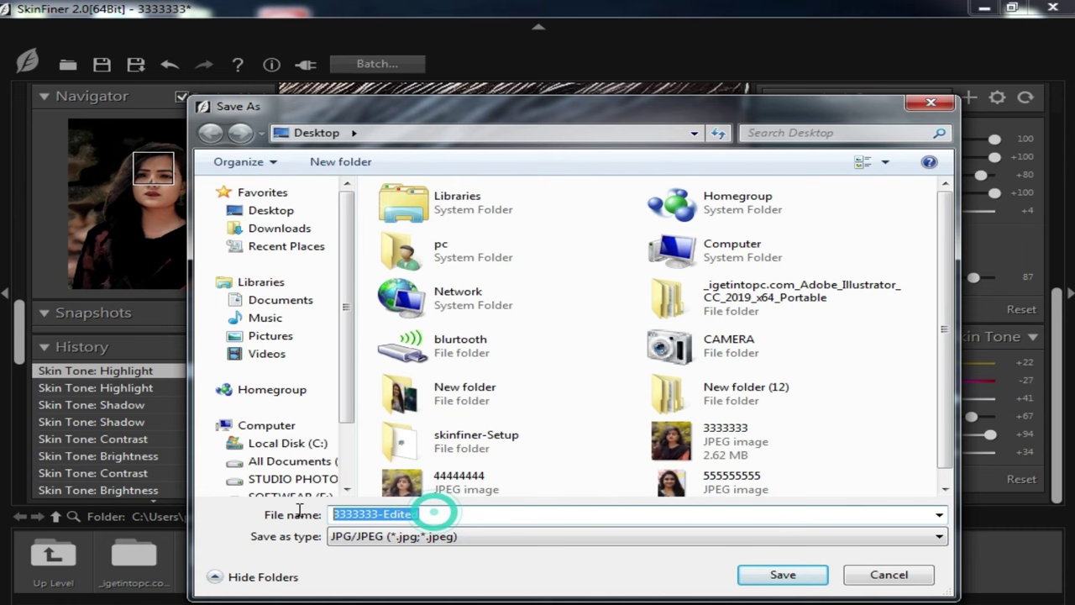
left_click(270, 210)
double_click(444, 511)
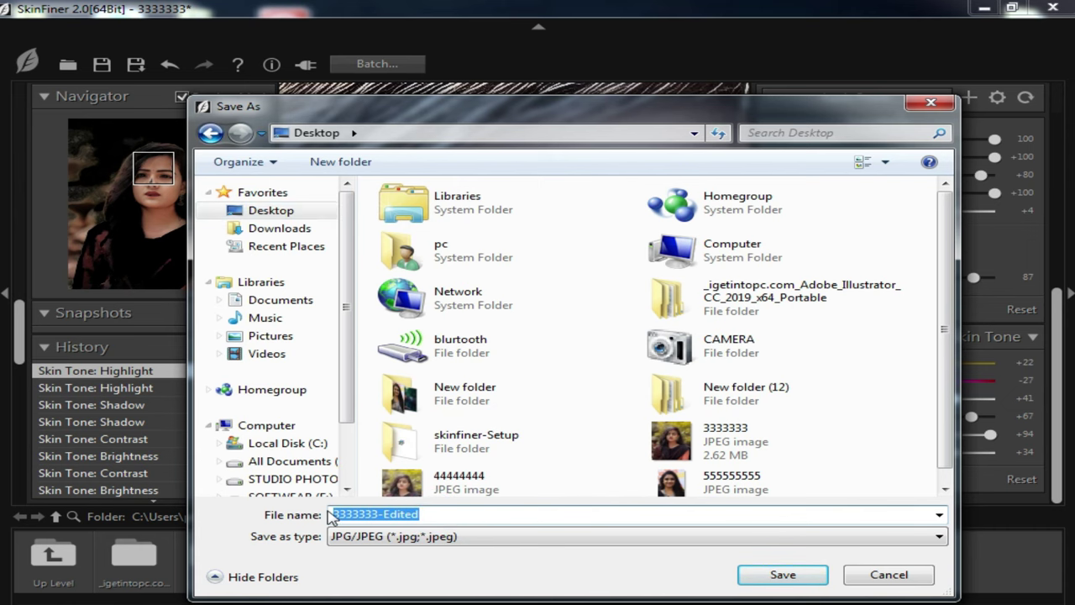
type("4")
left_click_drag(372, 513, 337, 514)
type("777")
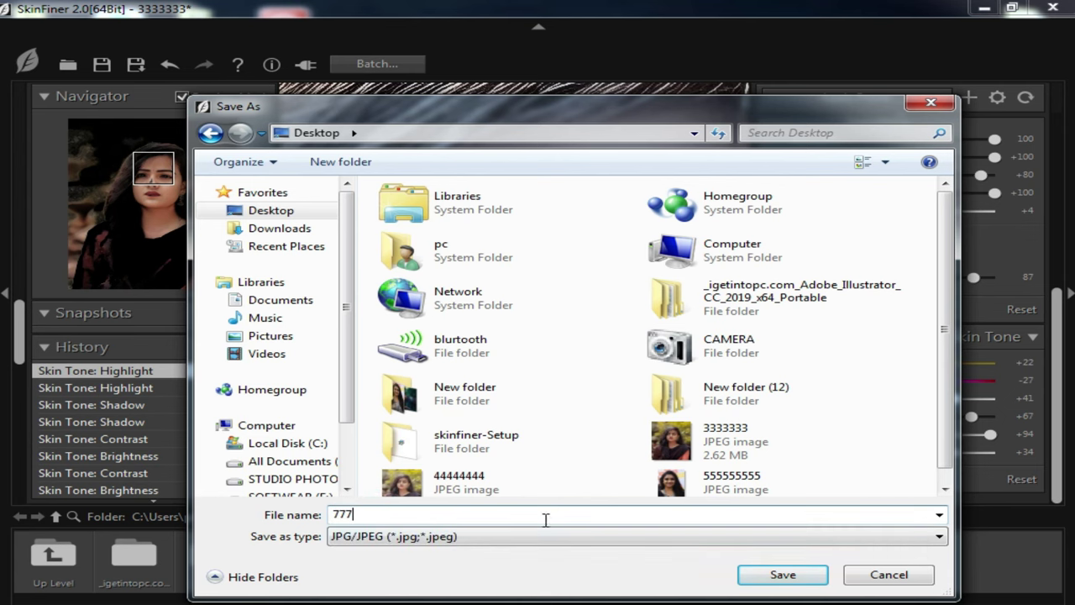
left_click(781, 575)
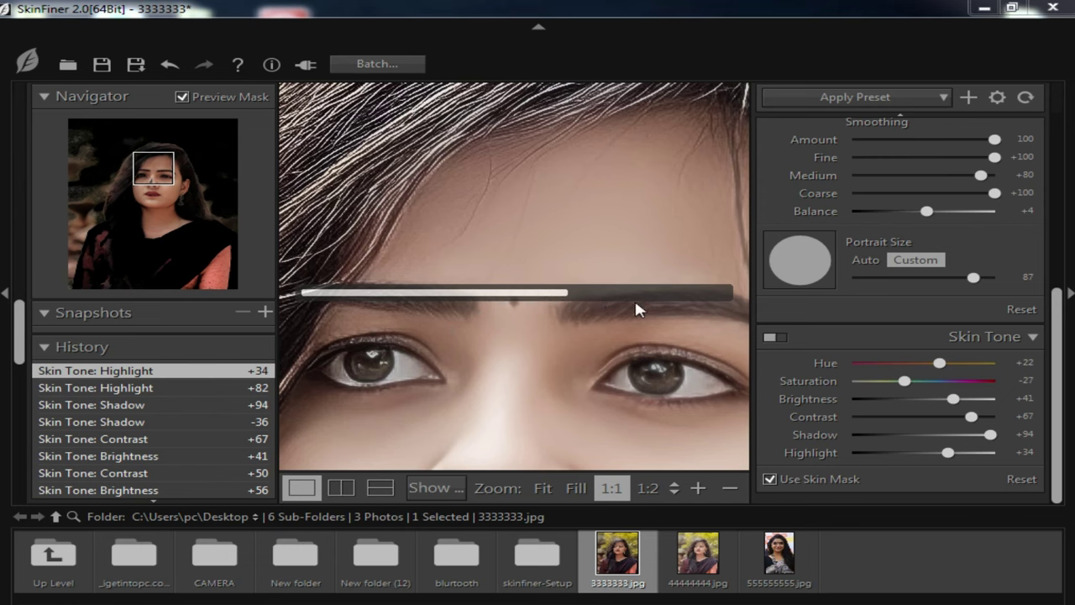
left_click(979, 10)
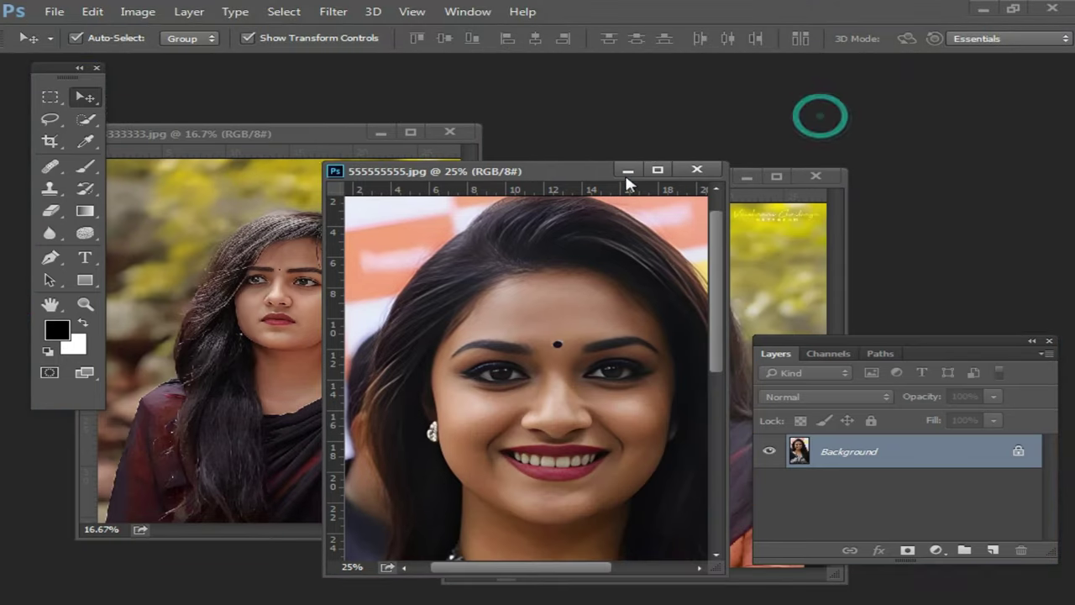
Minimize the 555555555.jpg and 44444444.jpg windows and move 3333333.jpg up and right.
left_click(631, 168)
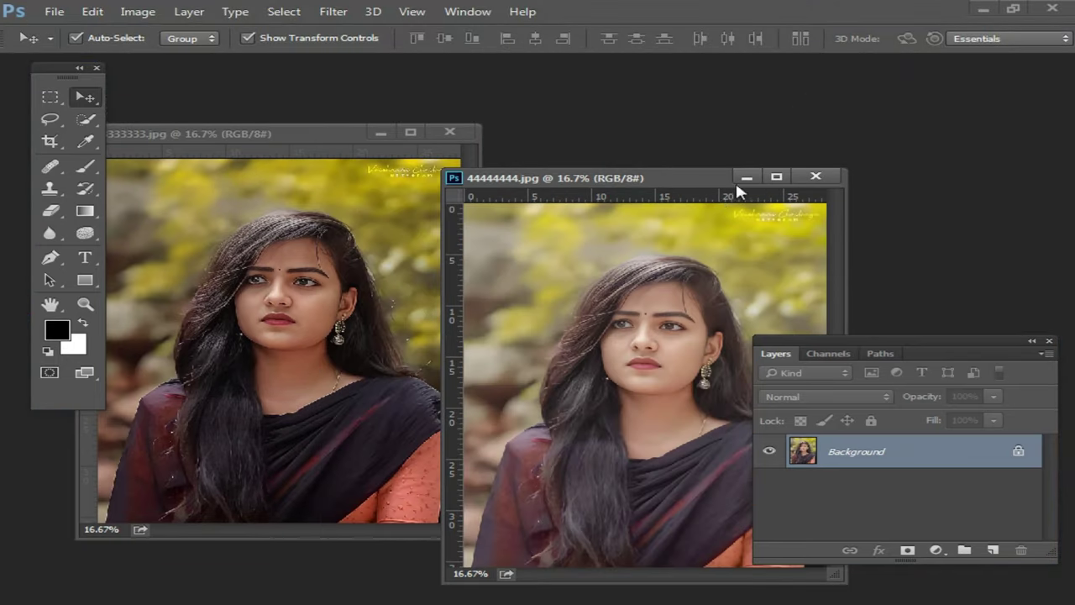
left_click(746, 176)
left_click_drag(333, 137, 350, 104)
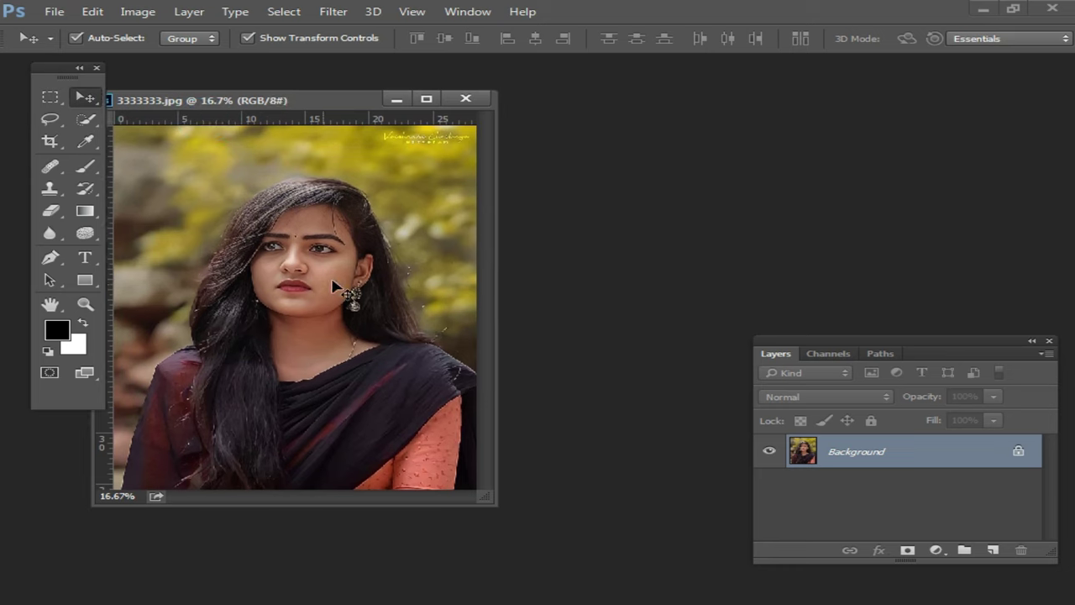
Open the saved 777.jpg and float it in its own window beside the original.
double_click(550, 251)
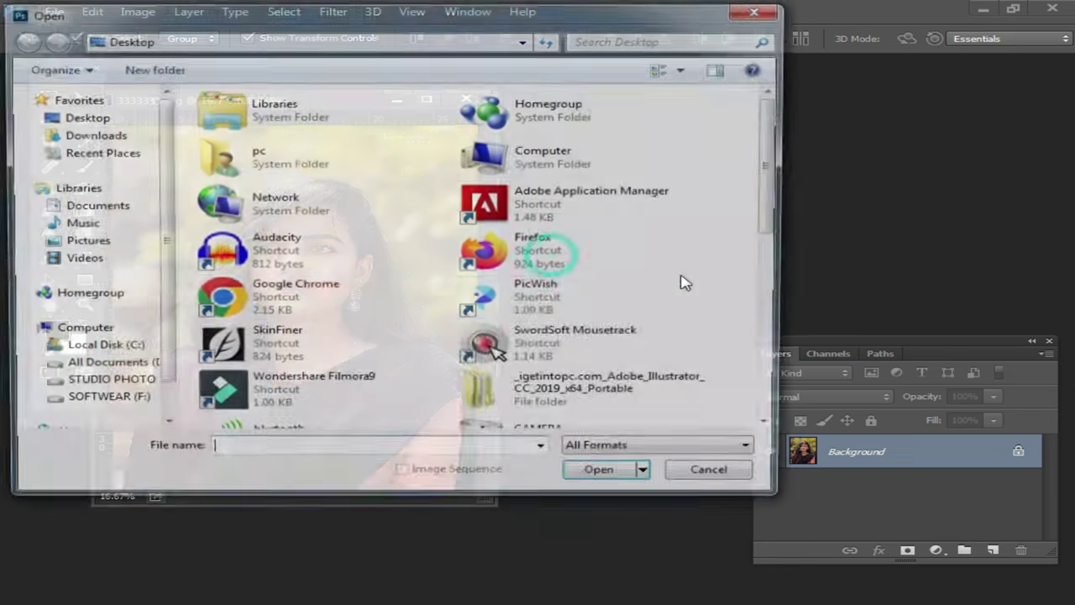
left_click(682, 282)
scroll(479, 328, "down", 3)
scroll(480, 329, "up", 1)
scroll(428, 345, "up", 1)
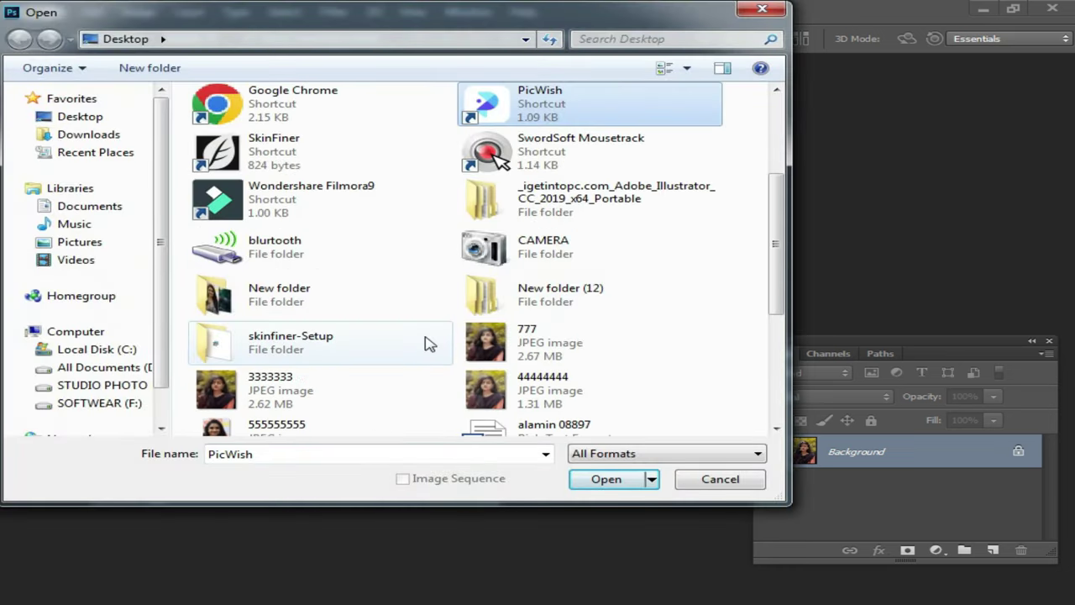
double_click(510, 343)
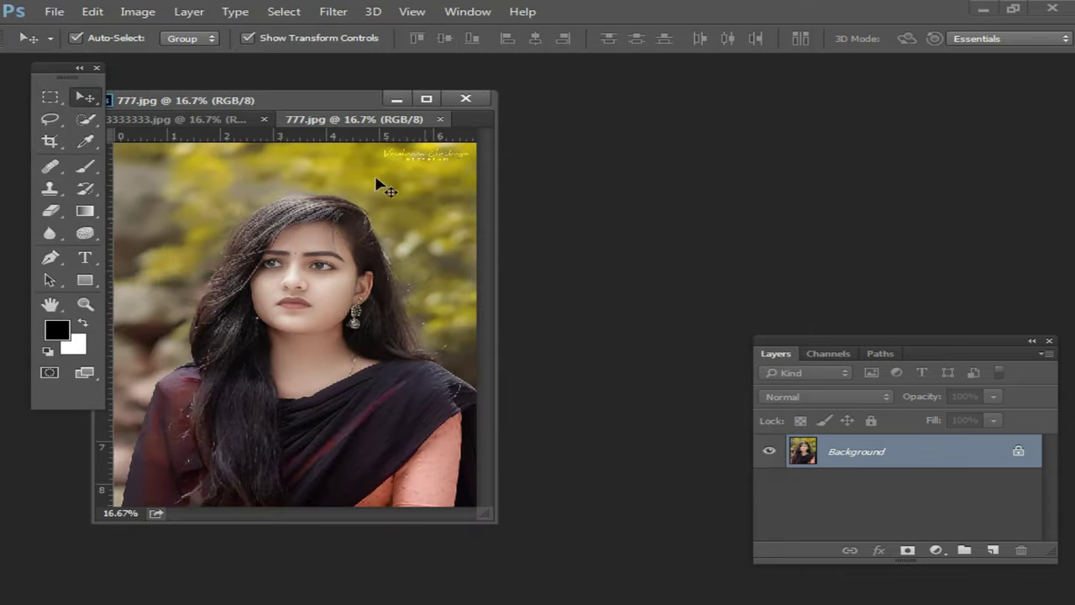
left_click_drag(340, 121, 422, 206)
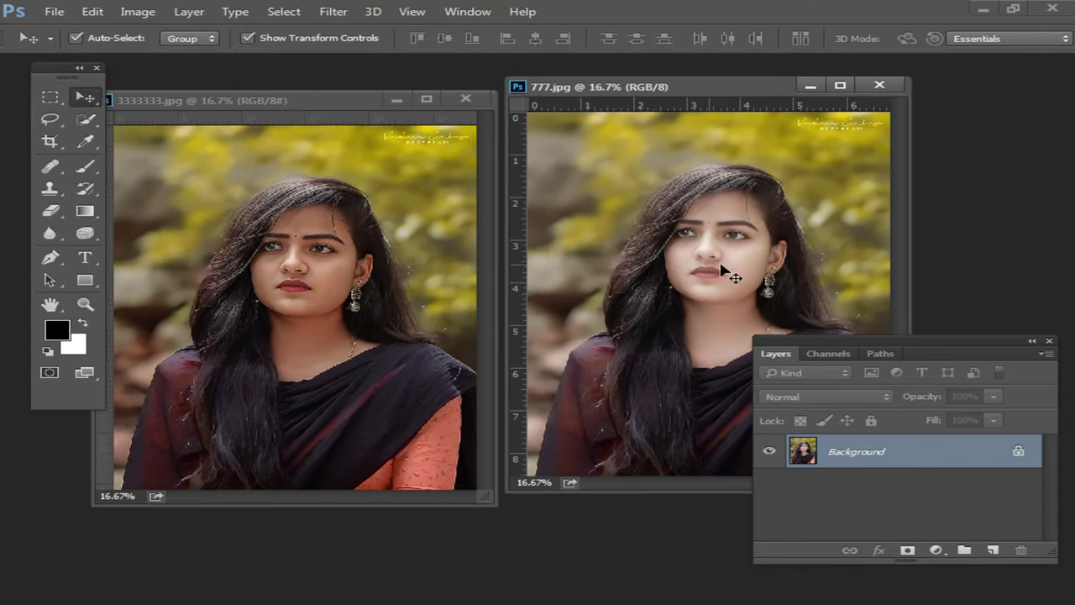
Zoom closely into the original 3333333.jpg and pan around the nostril and eye.
scroll(722, 268, "up", 4)
scroll(715, 328, "up", 1)
scroll(724, 283, "up", 1)
scroll(708, 288, "up", 1)
scroll(647, 300, "up", 1)
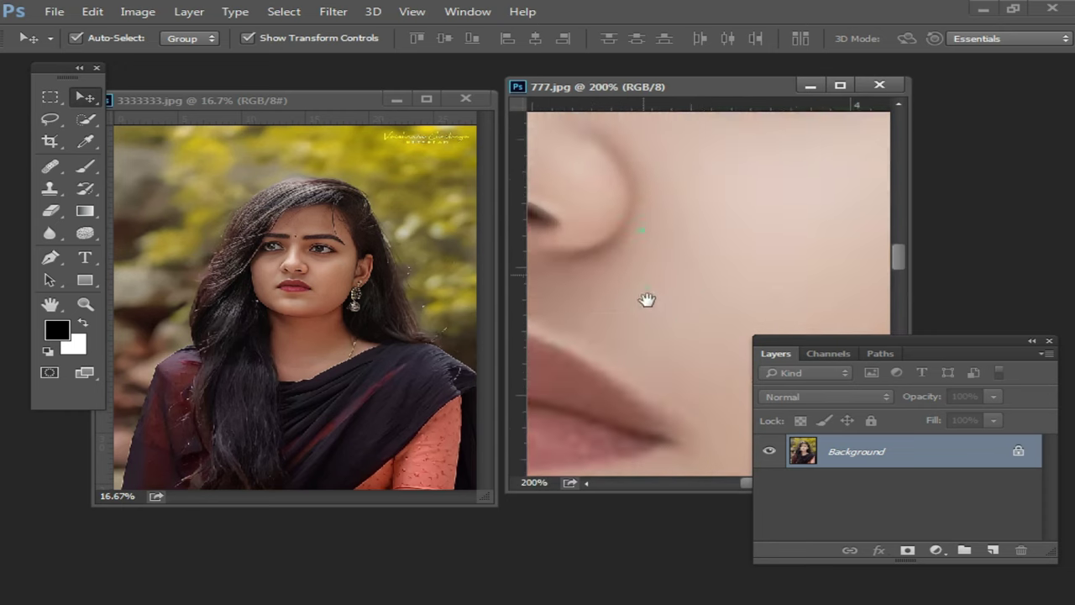
scroll(647, 300, "up", 2)
left_click(311, 300, "ctrl")
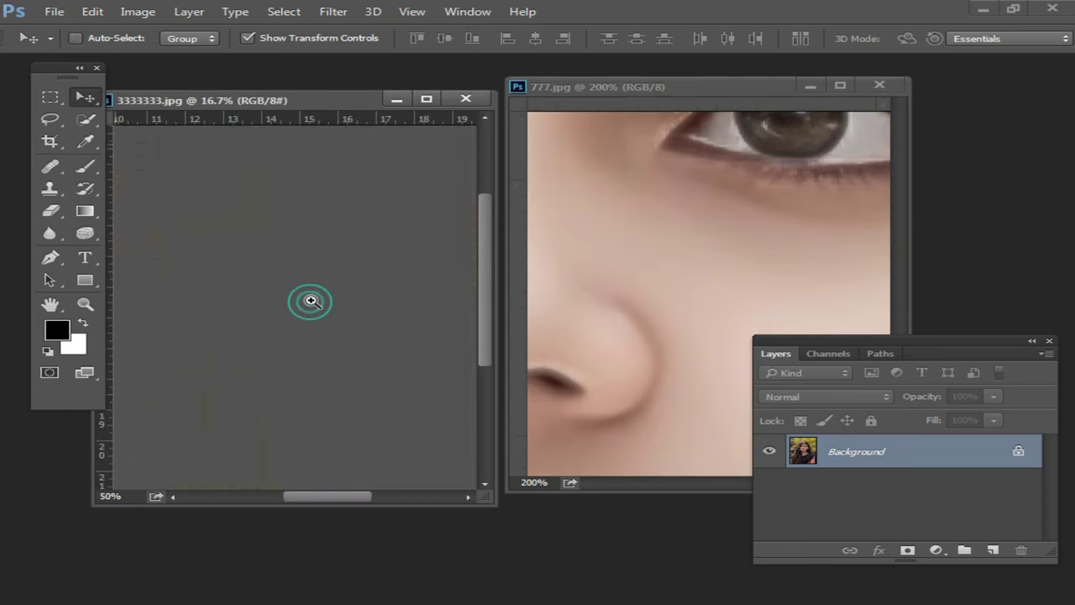
scroll(319, 299, "up", 3)
left_click(249, 252, "ctrl")
left_click_drag(249, 252, 309, 356)
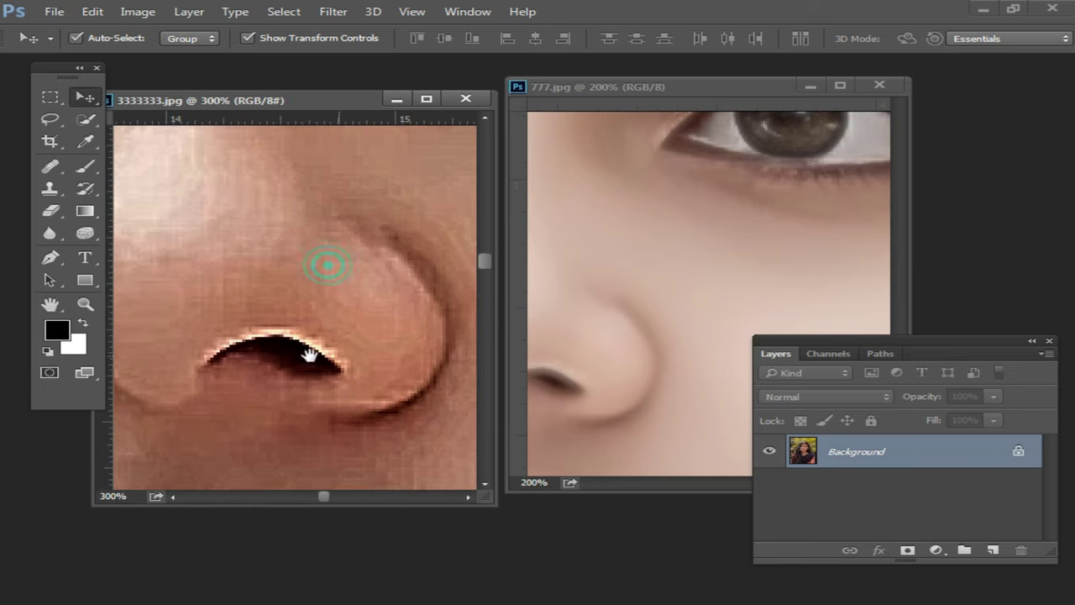
left_click_drag(352, 246, 327, 283)
Zoom the original 3333333.jpg back out to show the whole face.
left_click(324, 283, "alt")
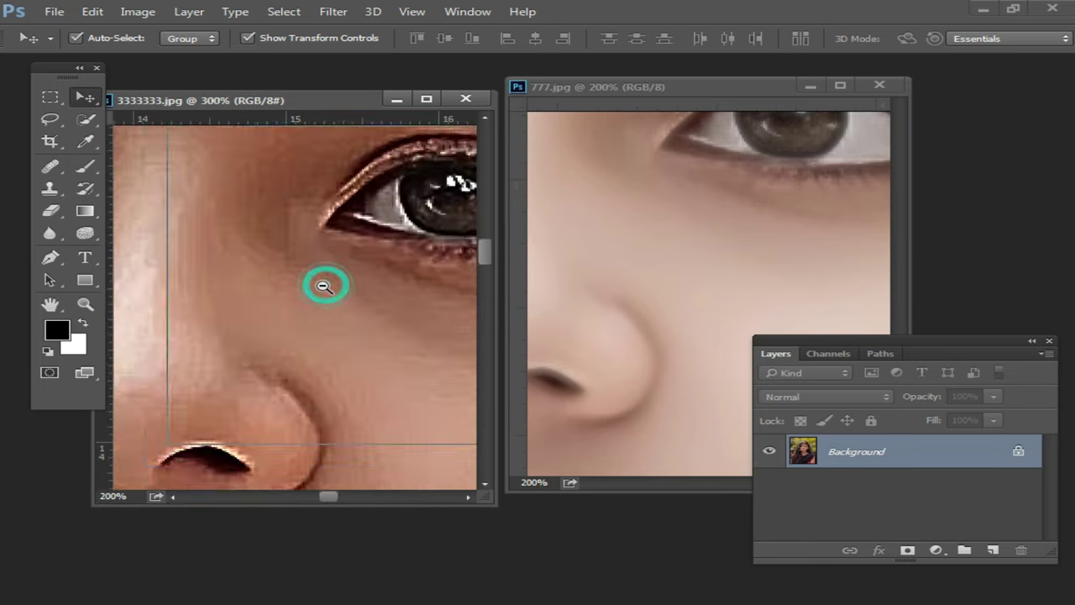
left_click(346, 227, "alt")
scroll(375, 290, "right", 3)
scroll(372, 293, "up", 5)
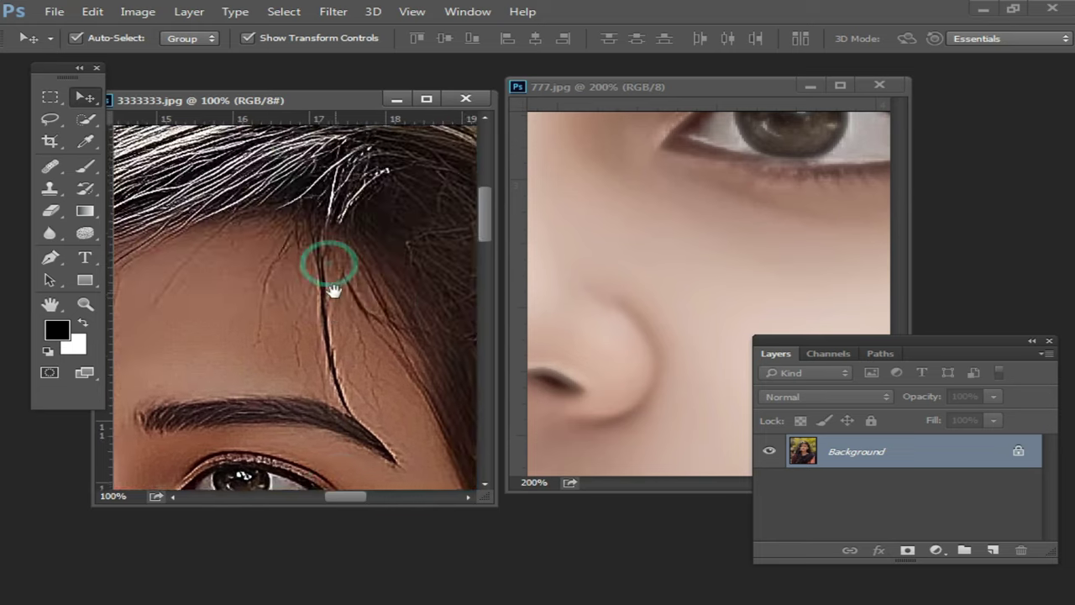
scroll(331, 259, "up", 3)
left_click(324, 343, "alt")
left_click(311, 311, "alt")
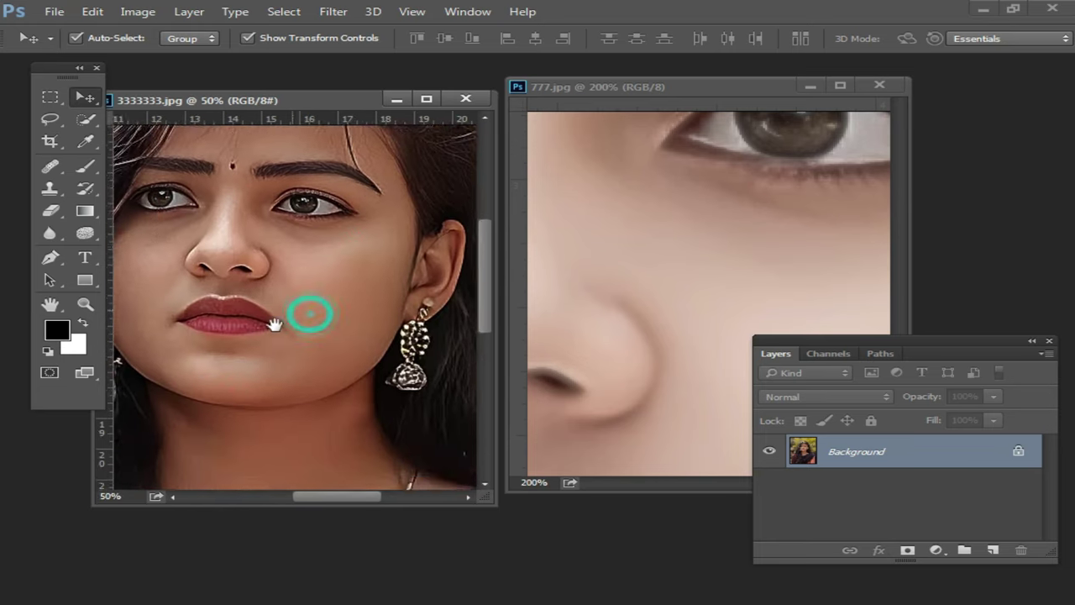
left_click(327, 321, "alt")
Zoom 777.jpg out to the whole face and pan down to its chin and neck.
left_click(661, 286, "alt")
left_click(662, 278, "alt")
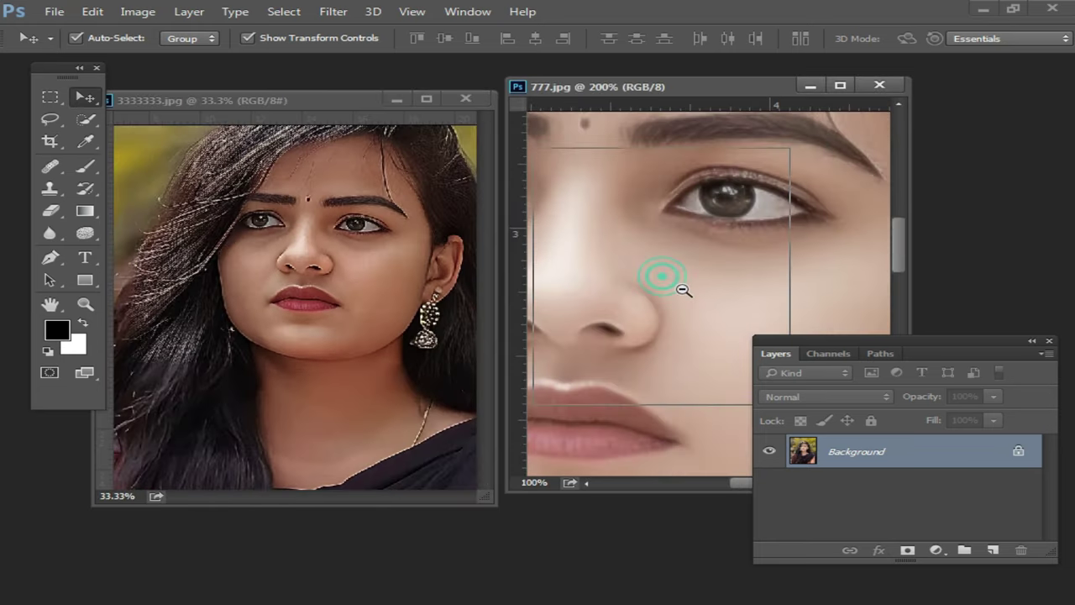
left_click(660, 271, "alt")
left_click(696, 305, "alt")
left_click(660, 292)
left_click(537, 252)
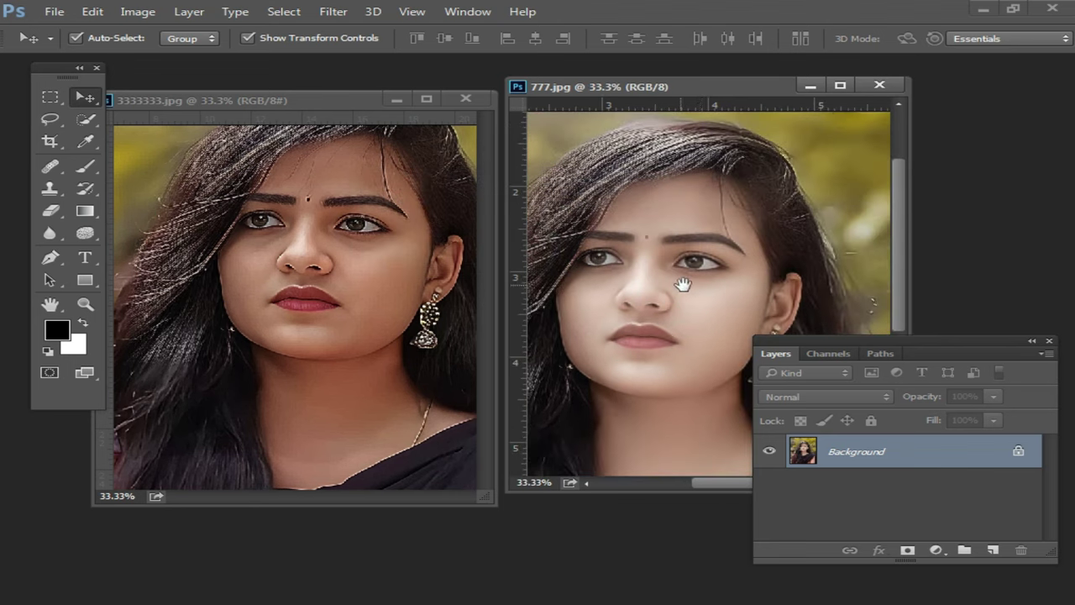
left_click_drag(683, 286, 715, 197)
mouse_move(688, 312)
left_mouse_down()
mouse_move(684, 245)
mouse_move(702, 346)
left_mouse_up()
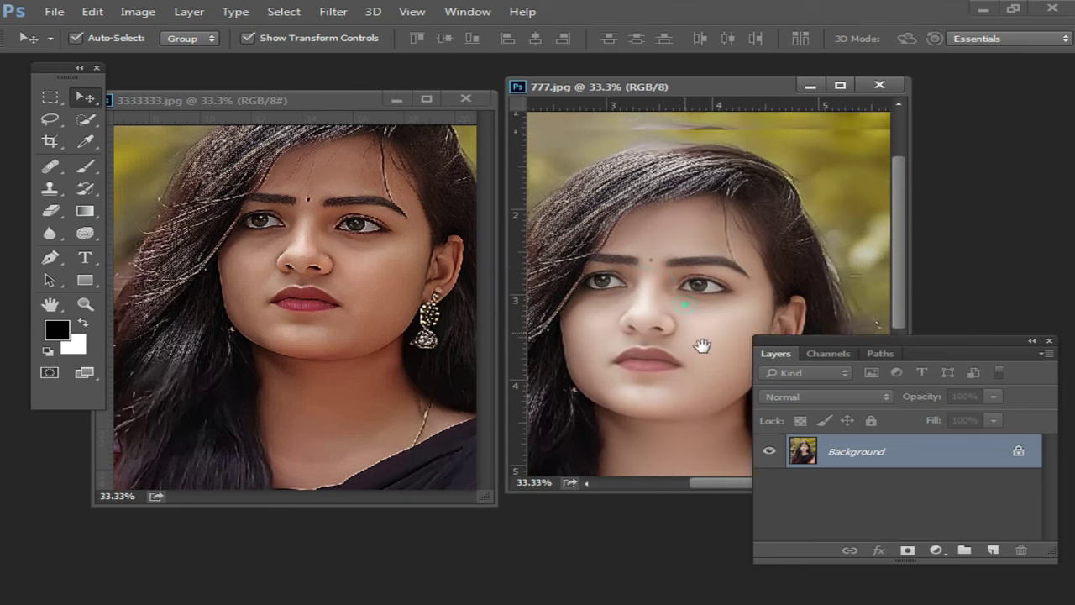
Bring up the Open dialog on the Desktop folder to find the next portrait.
key("ctrl+o")
left_click(703, 296)
scroll(679, 312, "down", 5)
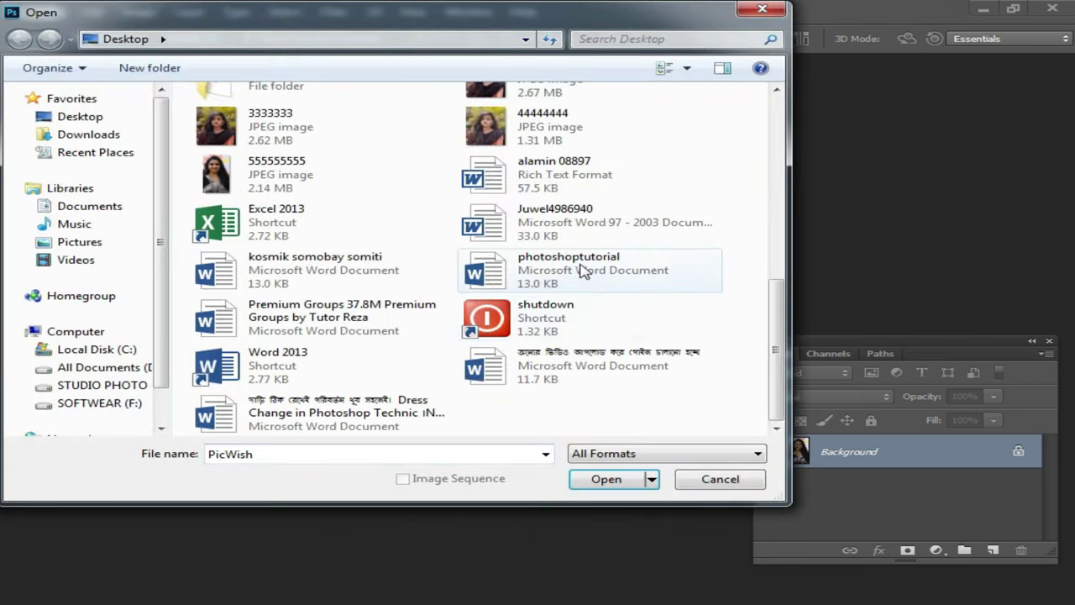
scroll(582, 270, "up", 3)
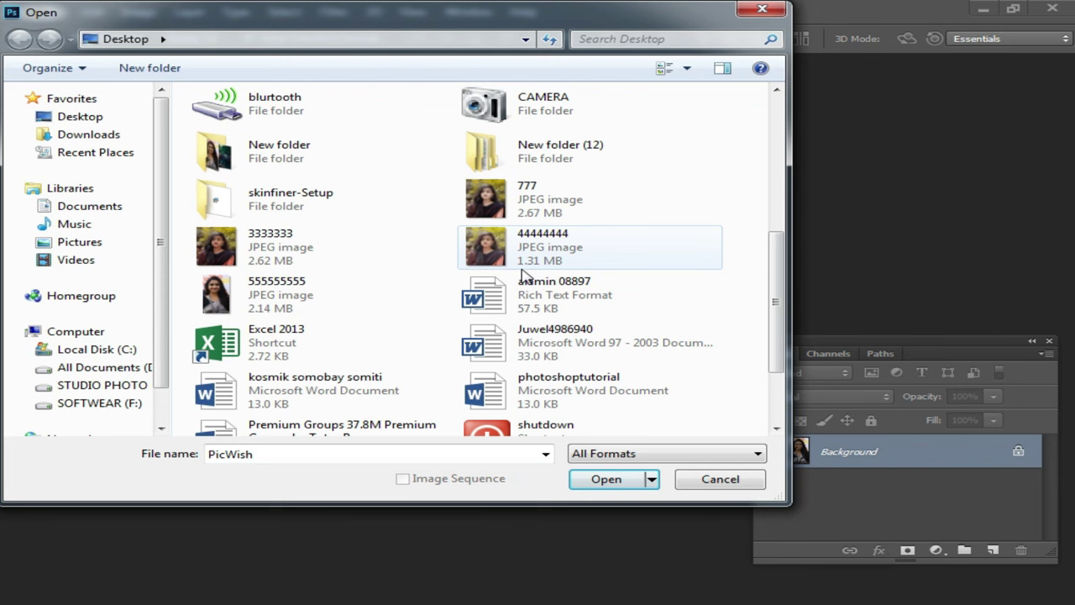
Open 555555555.jpg maximized, brighten it with a Curves adjustment, then undo that change.
double_click(217, 292)
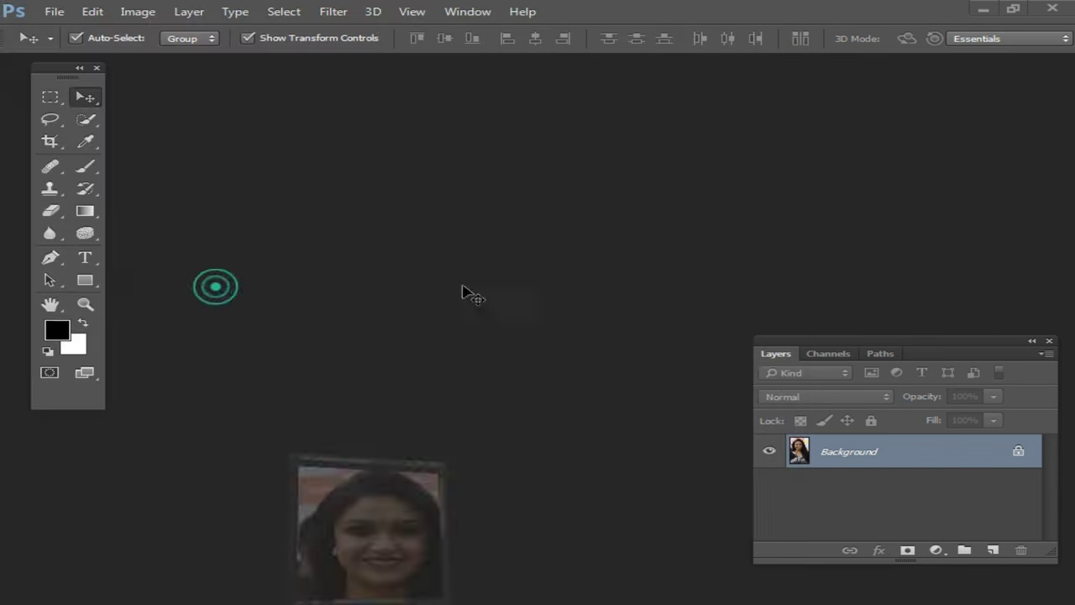
double_click(553, 171)
key("ctrl+m")
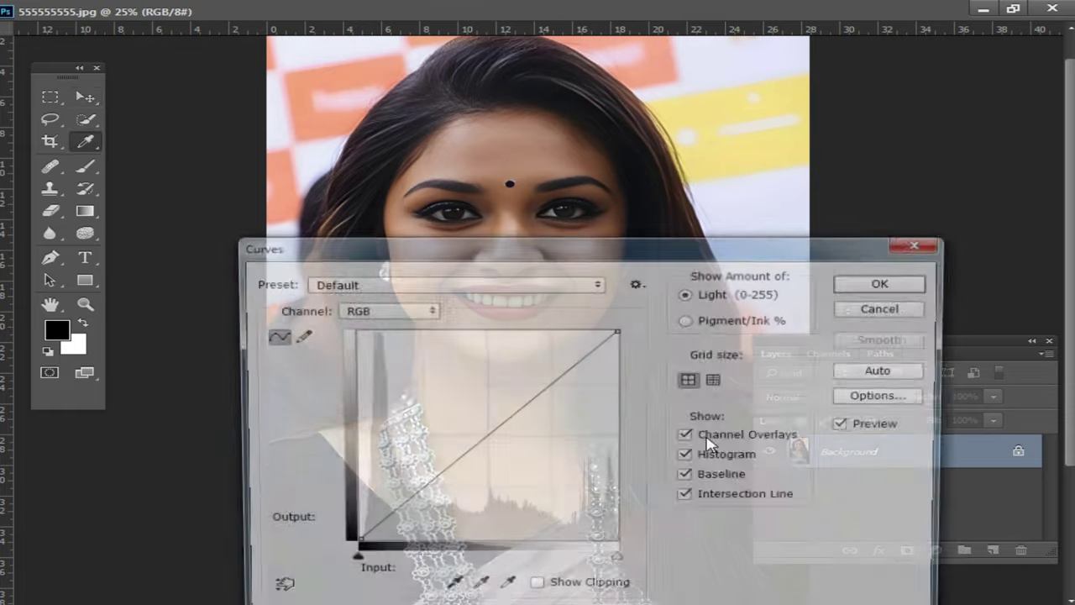
left_click(479, 432)
left_click_drag(479, 433, 450, 405)
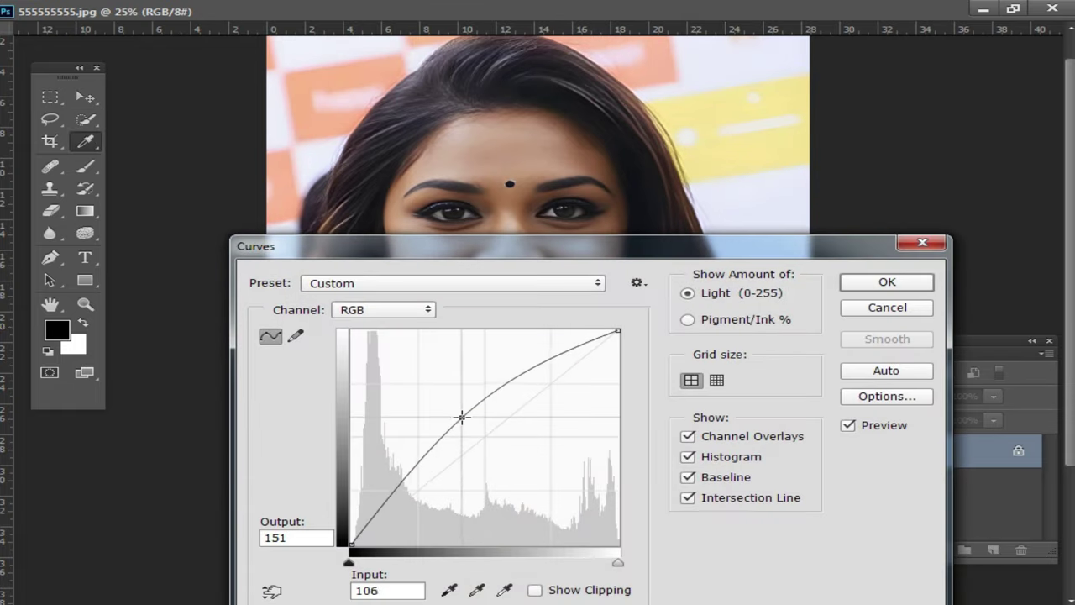
left_click_drag(698, 252, 597, 336)
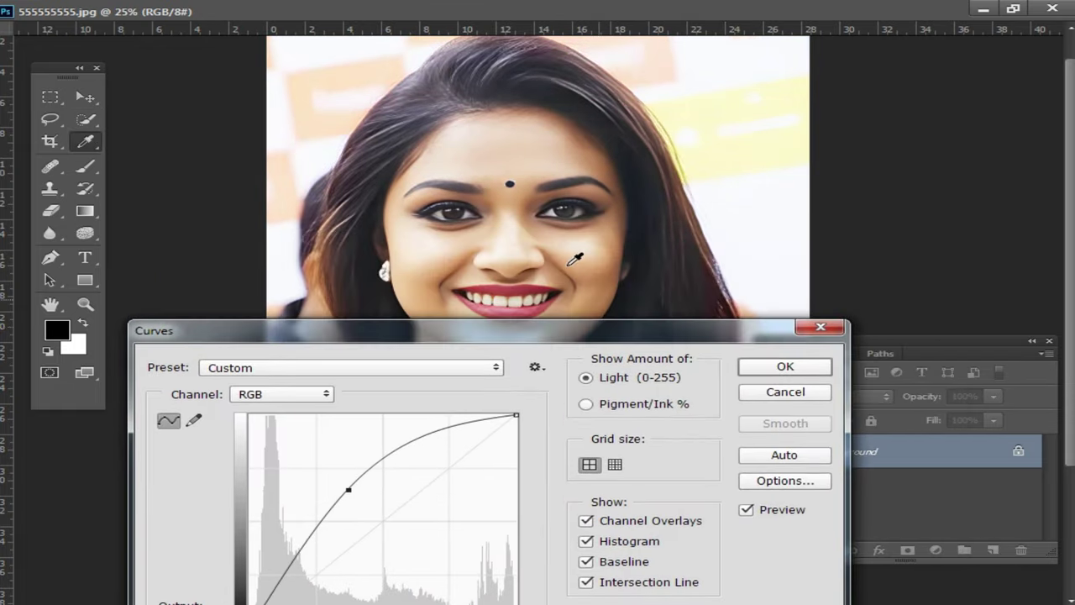
left_click(785, 366)
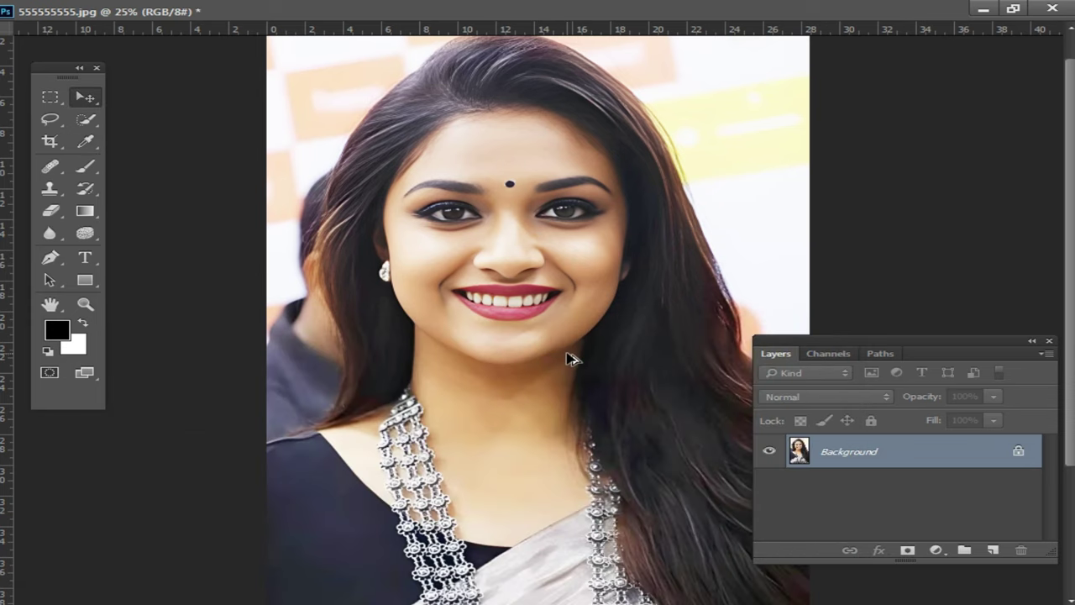
key("ctrl+z")
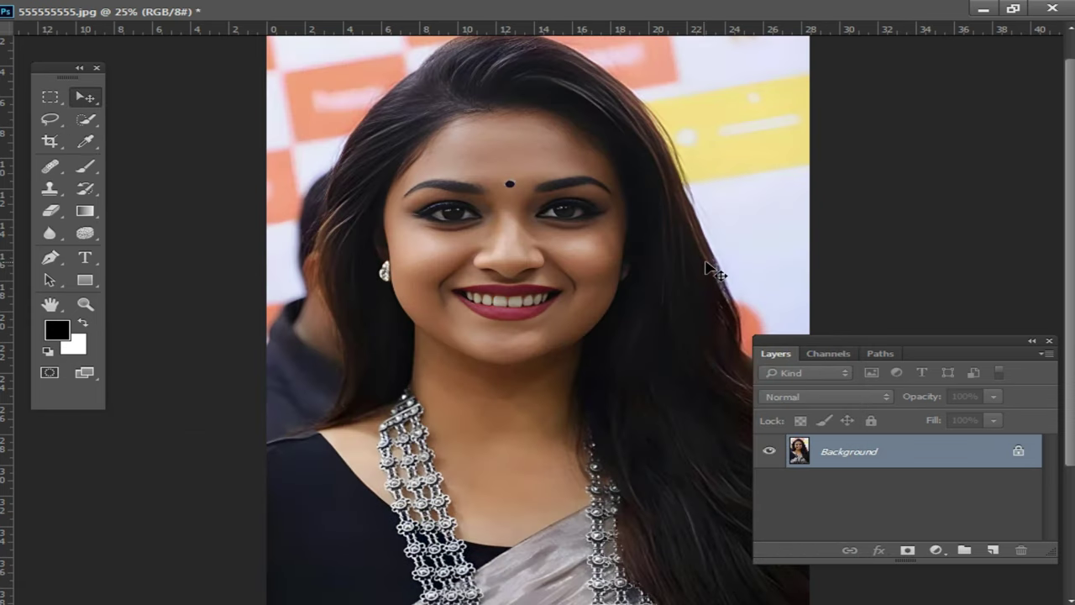
Float the 555555555.jpg window, move it up-left, and open the Filter menu.
double_click(629, 16)
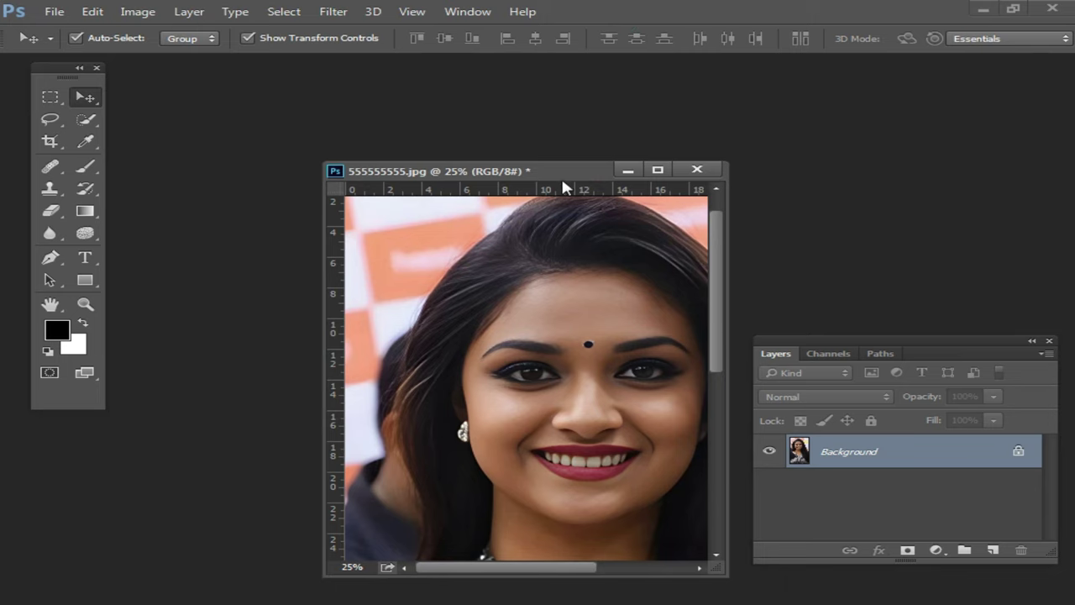
left_click_drag(561, 176, 470, 127)
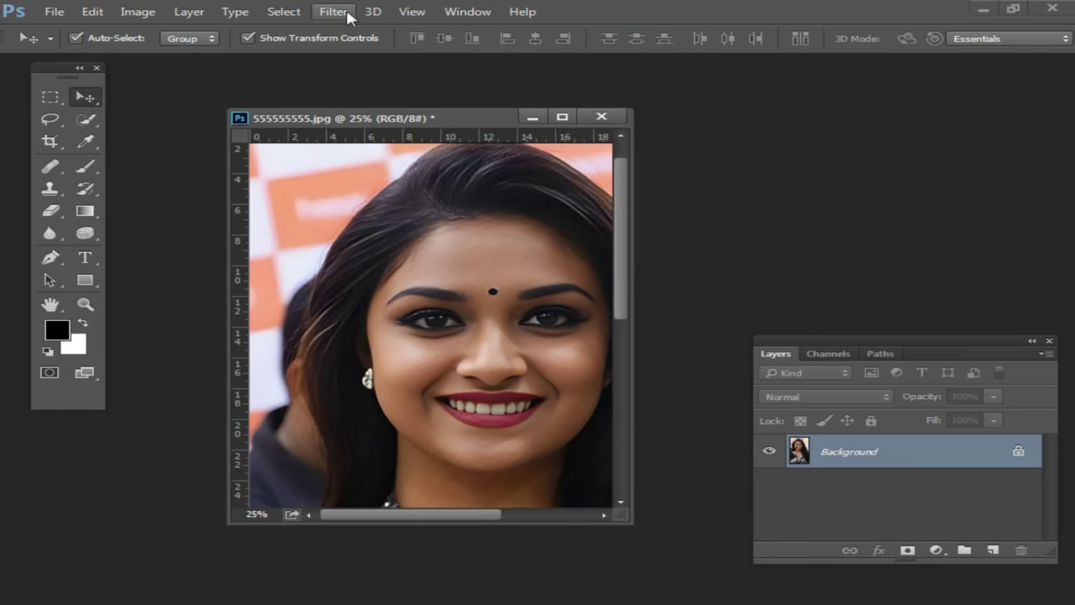
left_click(347, 11)
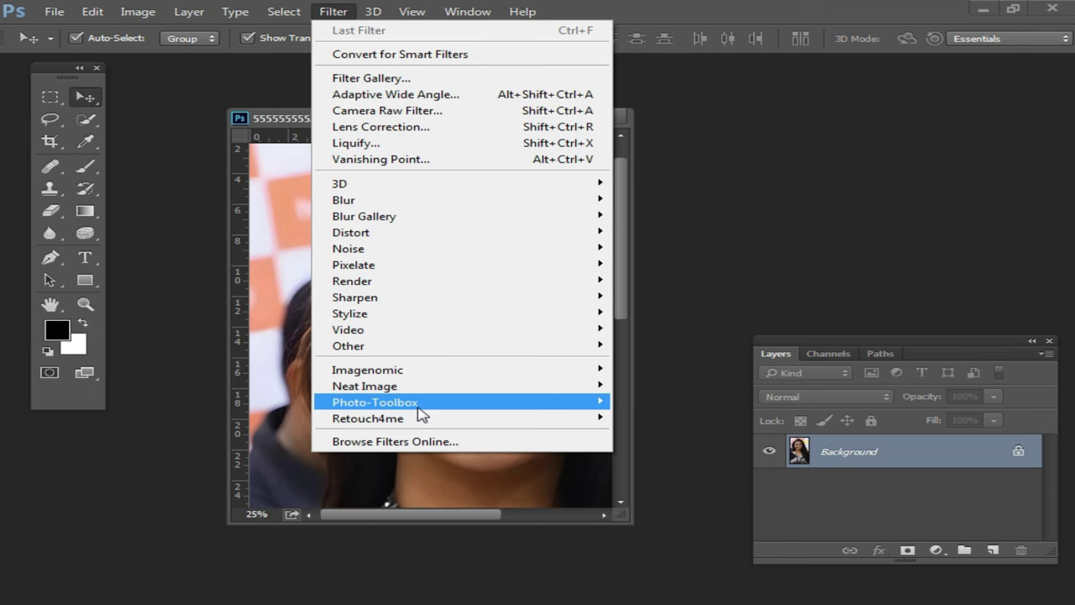
Launch SkinFiner and set Tolerance 81, Smoothing Amount 92, fine/coarse +59, balance -3.
left_click(677, 400)
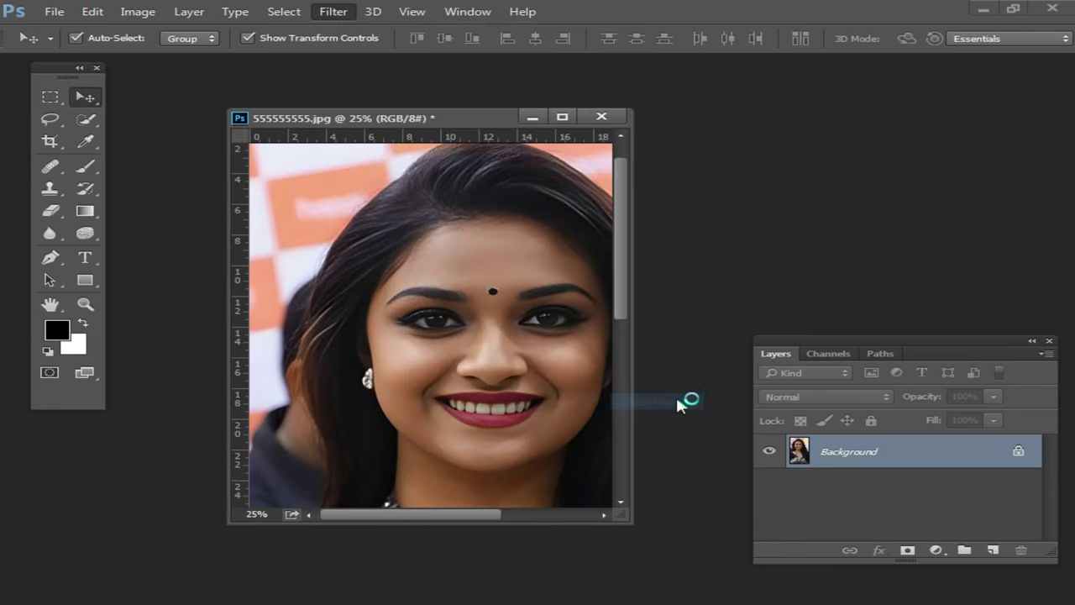
left_click(637, 239)
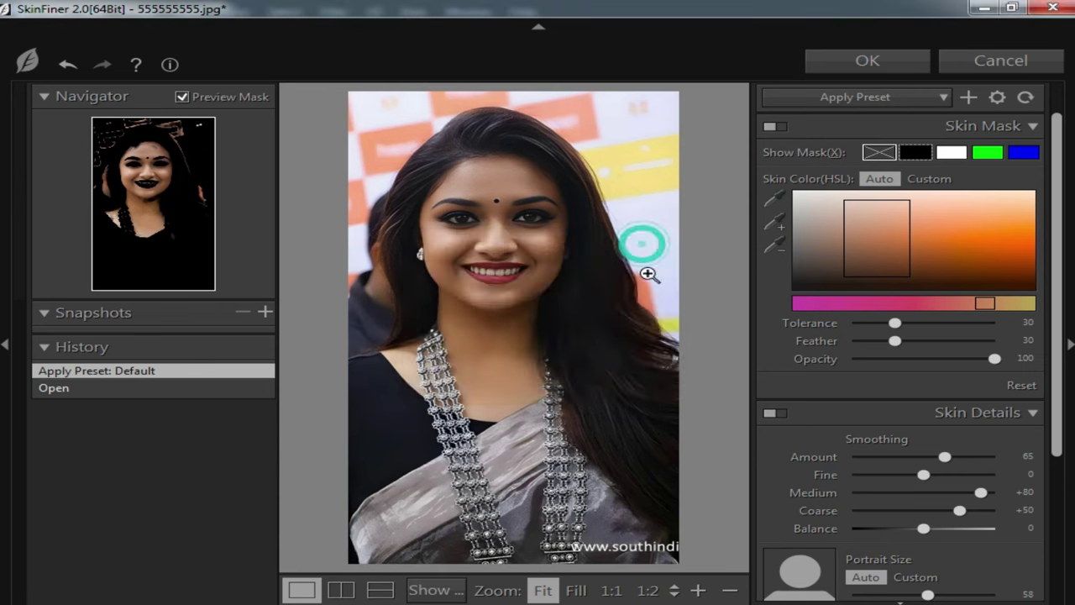
mouse_move(895, 322)
left_mouse_down()
mouse_move(967, 322)
mouse_move(959, 343)
left_mouse_up()
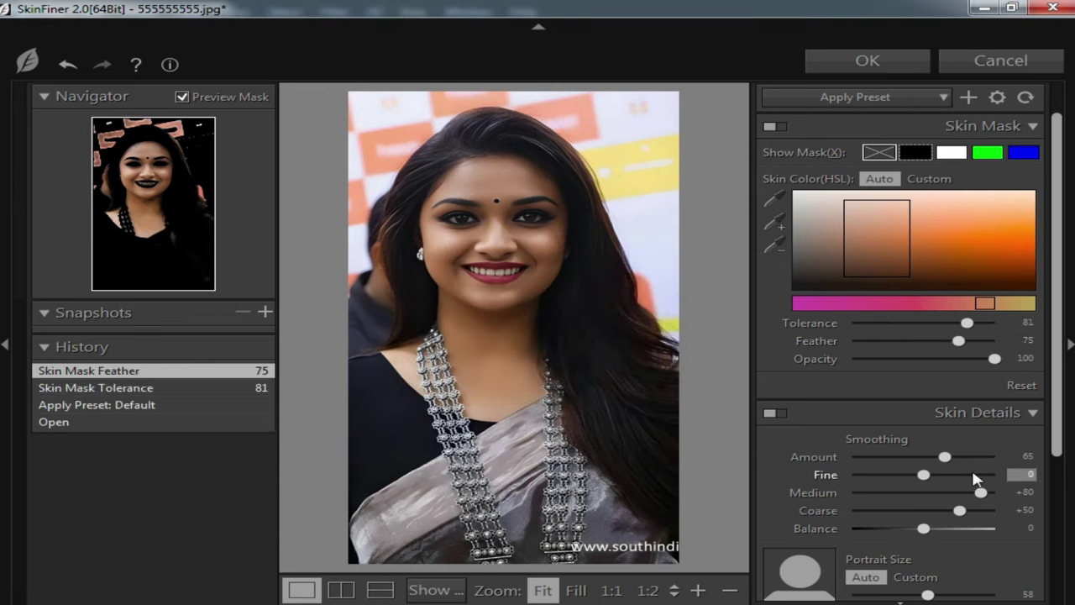
left_click_drag(945, 456, 982, 456)
mouse_move(924, 474)
left_mouse_down()
mouse_move(965, 474)
mouse_move(966, 509)
left_mouse_up()
left_click(921, 529)
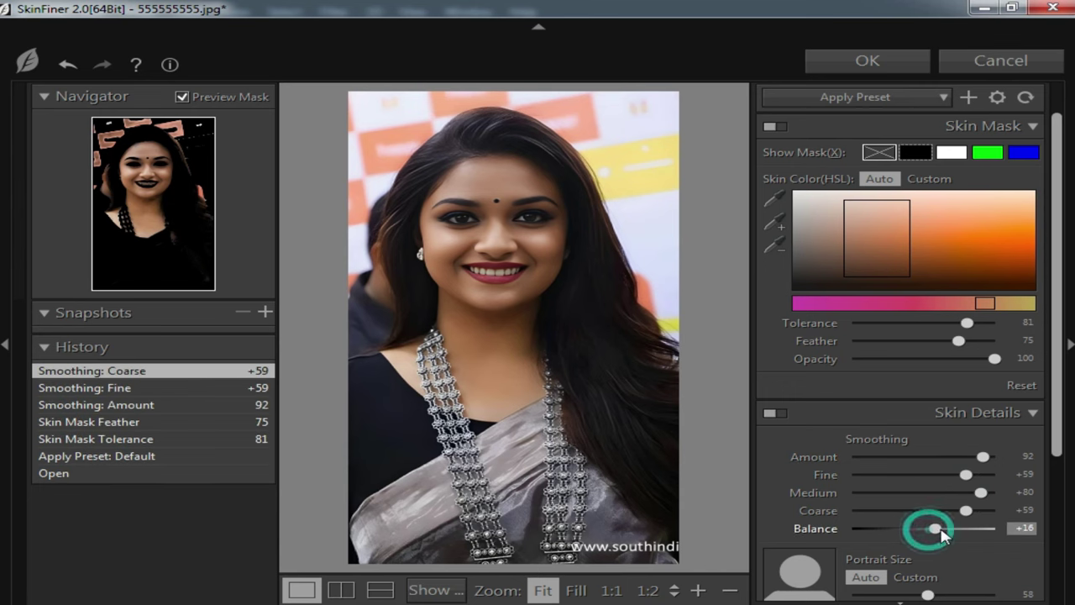
Set Portrait Size 88, Hue +22, Brightness +53, Contrast +55, then apply to the photo.
scroll(949, 543, "down", 5)
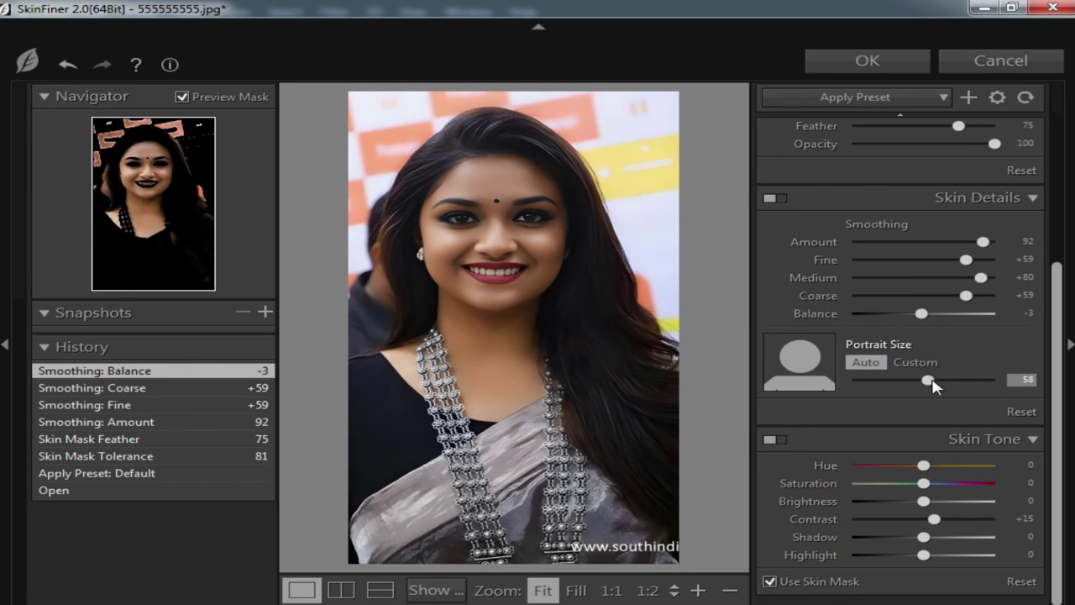
left_click_drag(927, 379, 975, 380)
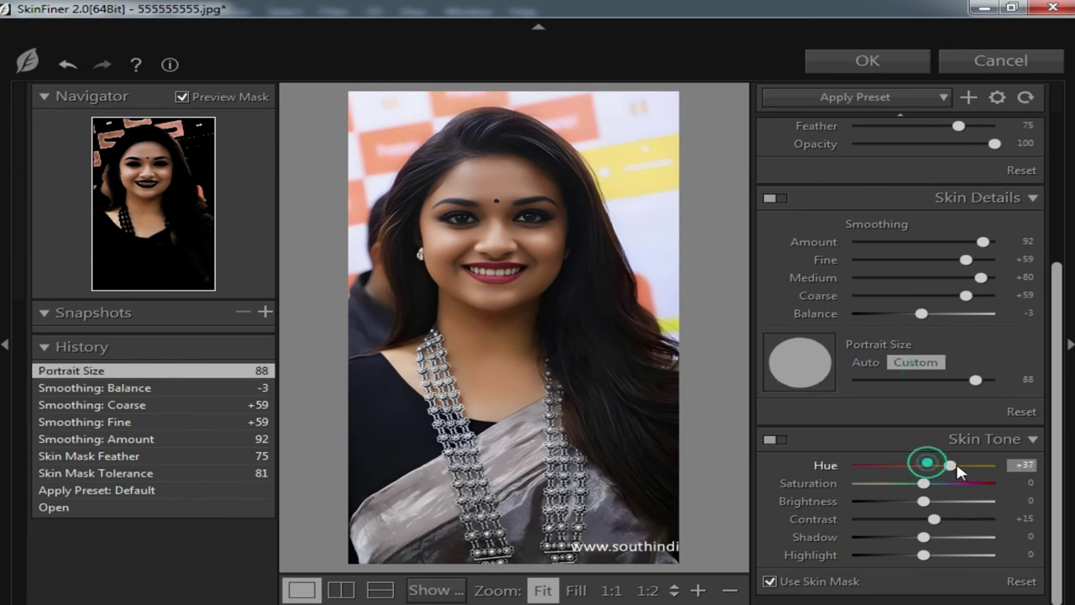
mouse_move(960, 472)
left_mouse_down()
mouse_move(902, 484)
mouse_move(972, 502)
mouse_move(963, 519)
mouse_move(996, 542)
left_mouse_up()
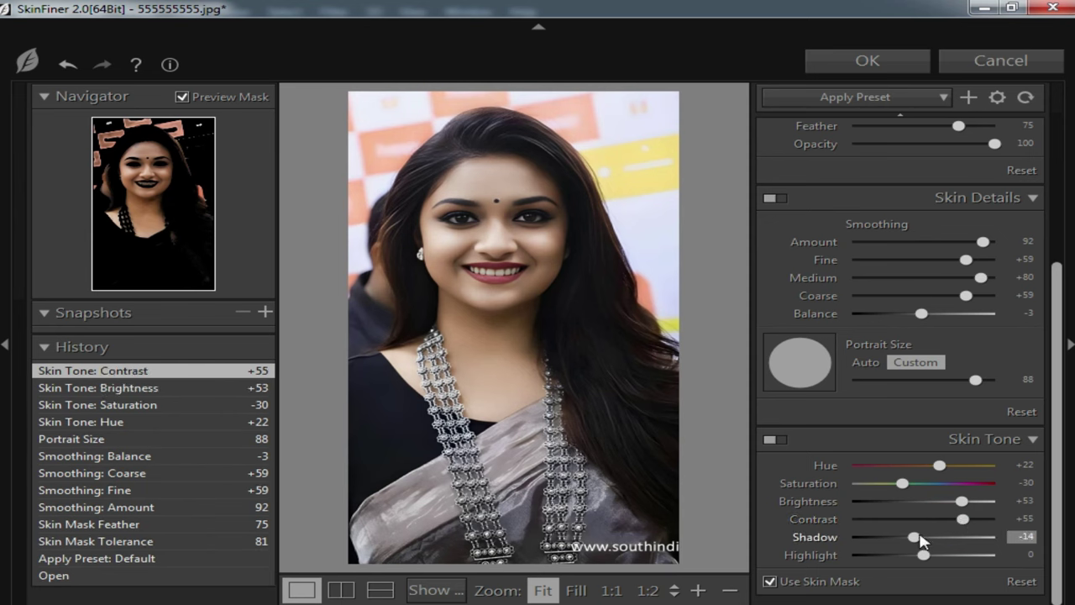
mouse_move(923, 555)
left_mouse_down()
mouse_move(968, 561)
mouse_move(950, 558)
mouse_move(978, 545)
mouse_move(971, 537)
left_mouse_up()
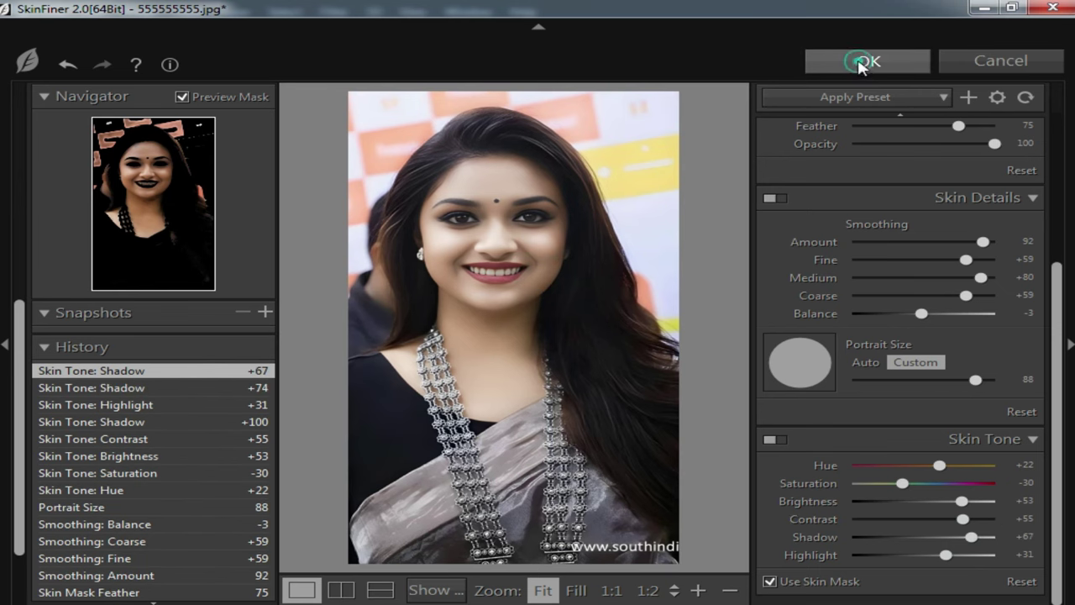
left_click(851, 60)
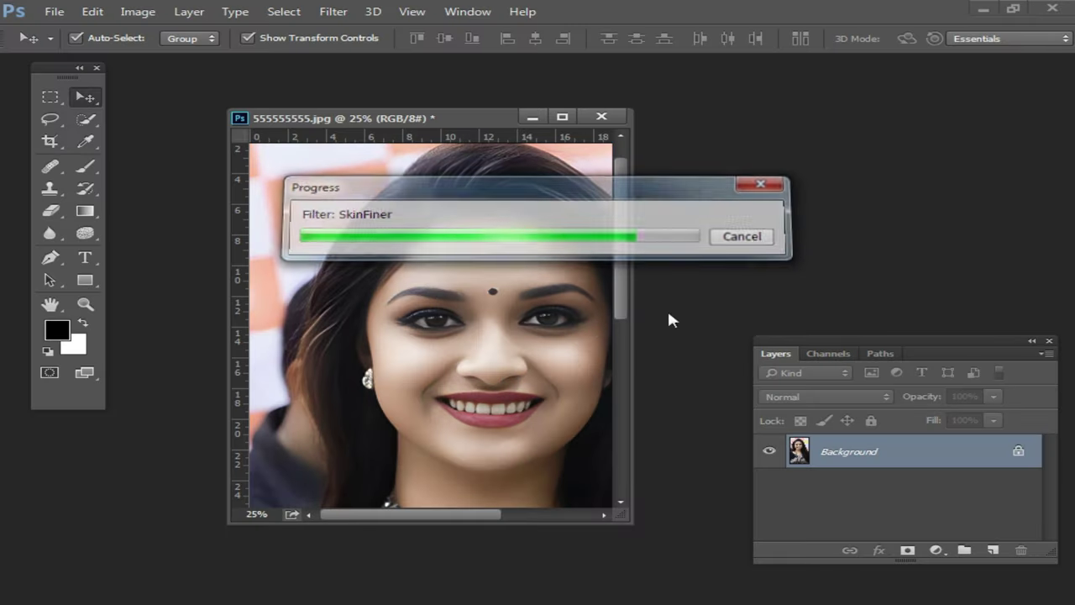
Maximize 555555555.jpg, zoom in to inspect the nose, neck and necklace, then zoom back out.
double_click(473, 117)
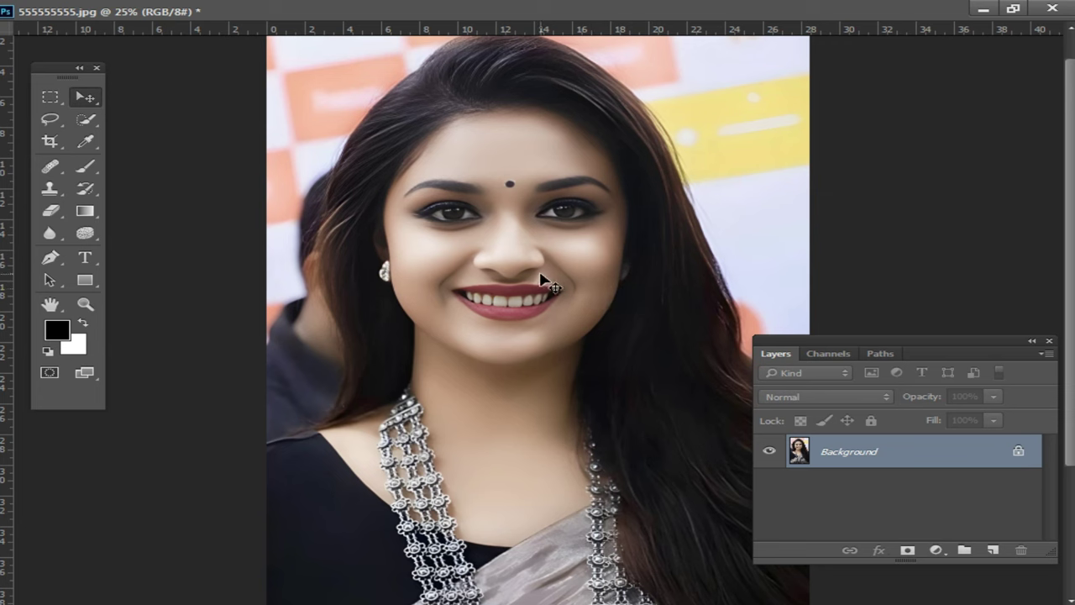
left_click(520, 252)
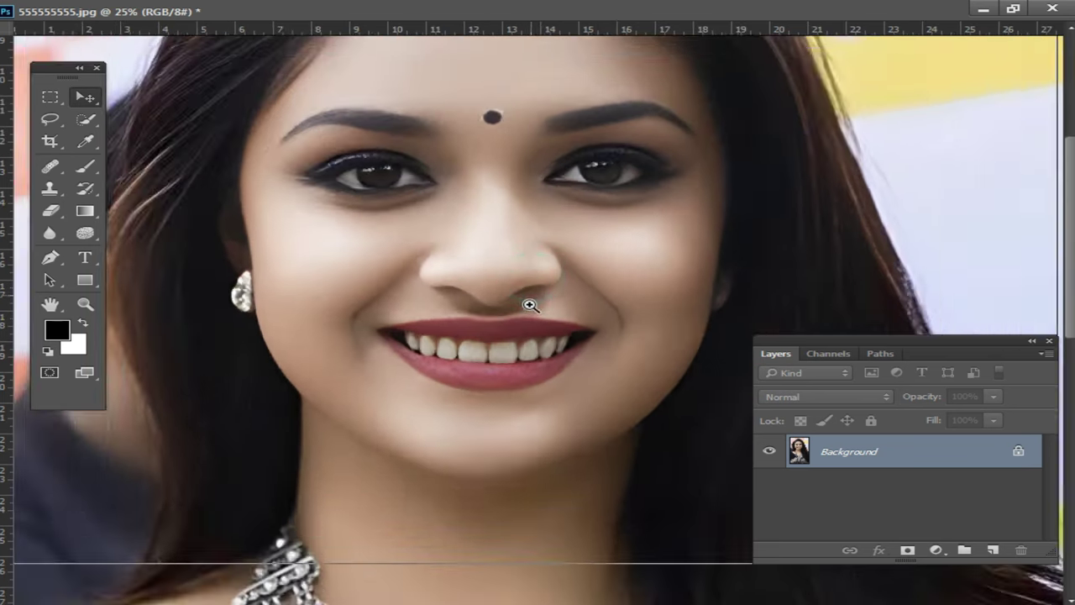
left_click(511, 264)
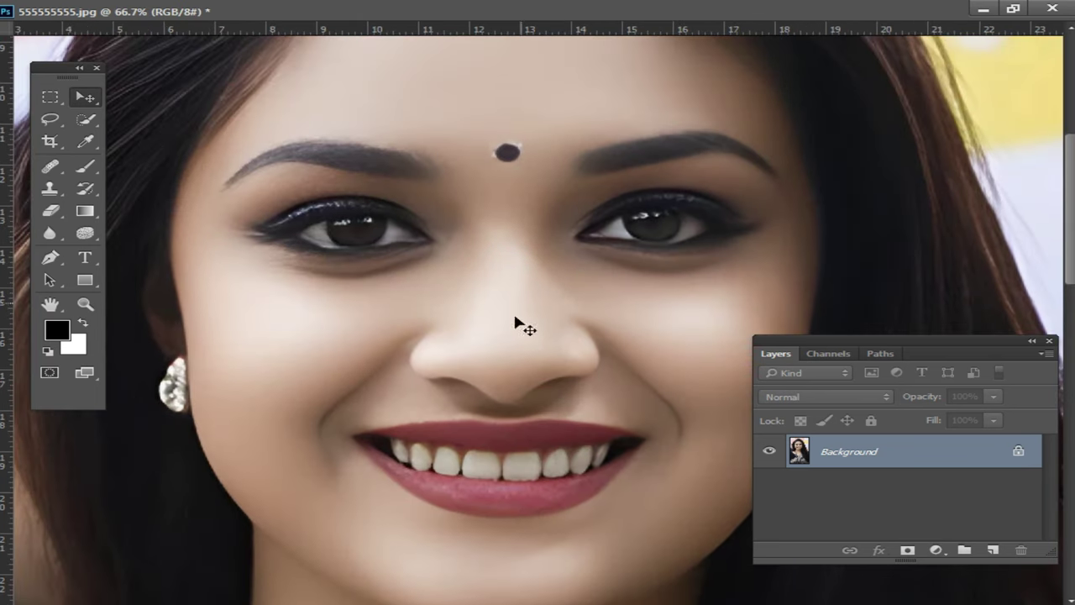
left_click_drag(534, 405, 515, 211)
left_click(540, 251)
left_click_drag(509, 347, 512, 268)
mouse_move(549, 379)
left_mouse_down()
mouse_move(554, 232)
mouse_move(540, 336)
left_mouse_up()
left_click_drag(546, 268, 566, 417)
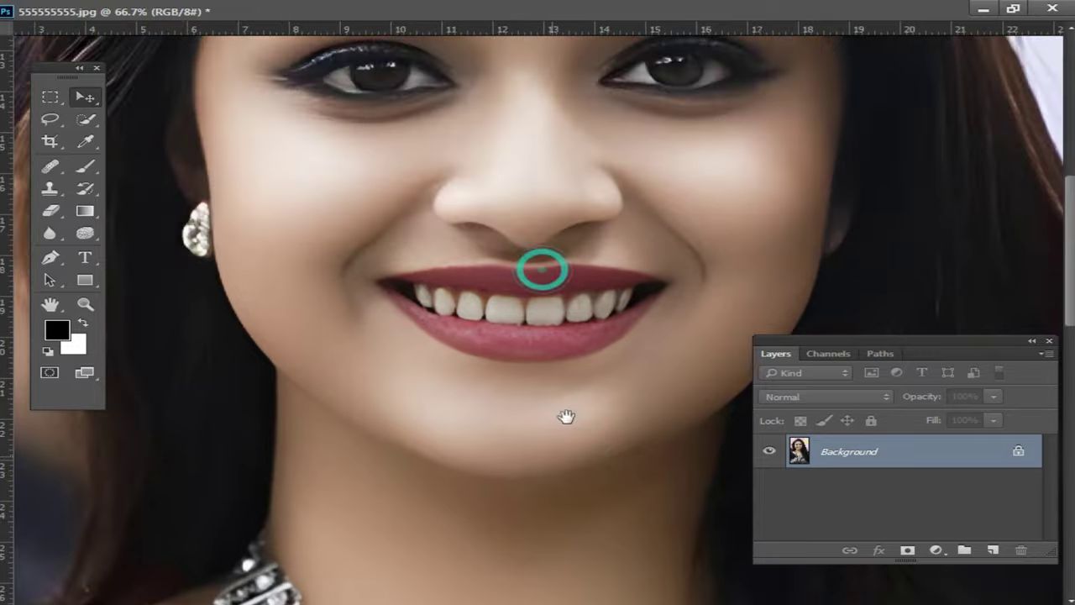
left_click_drag(557, 297, 518, 437)
left_click(554, 311)
left_click(555, 312)
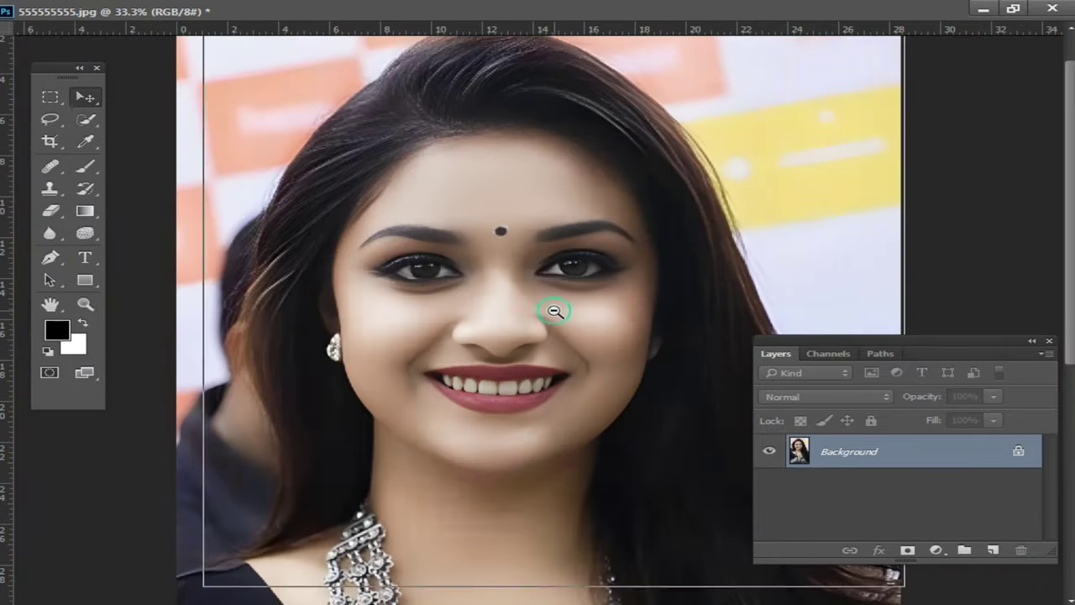
left_click(554, 311)
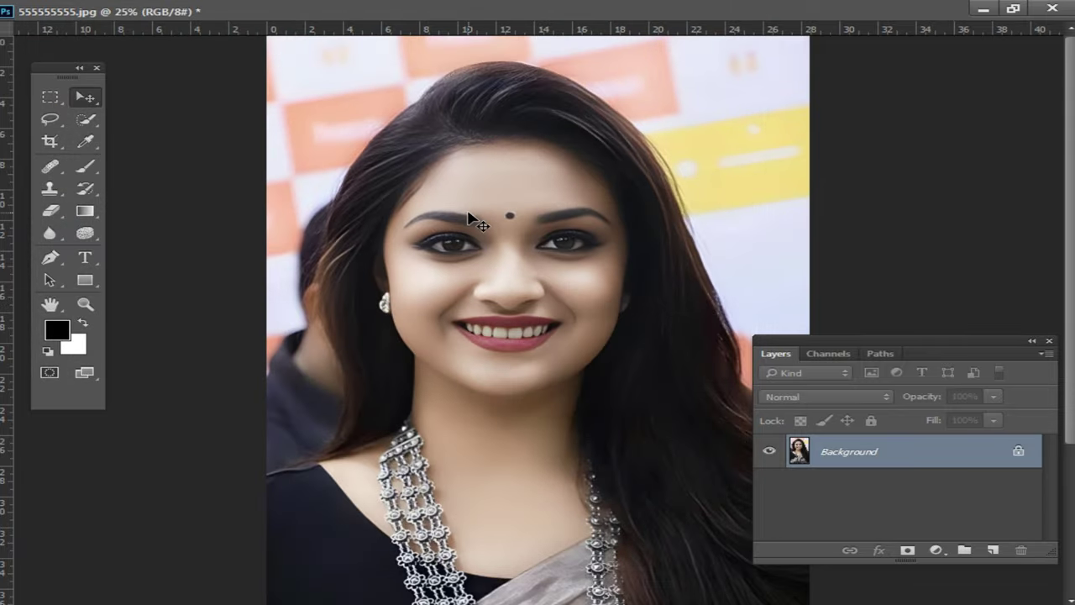
Save the portrait as JPEG 999999 at Maximum quality, then close its window.
key("ctrl+shift+s")
double_click(247, 423)
type("999999")
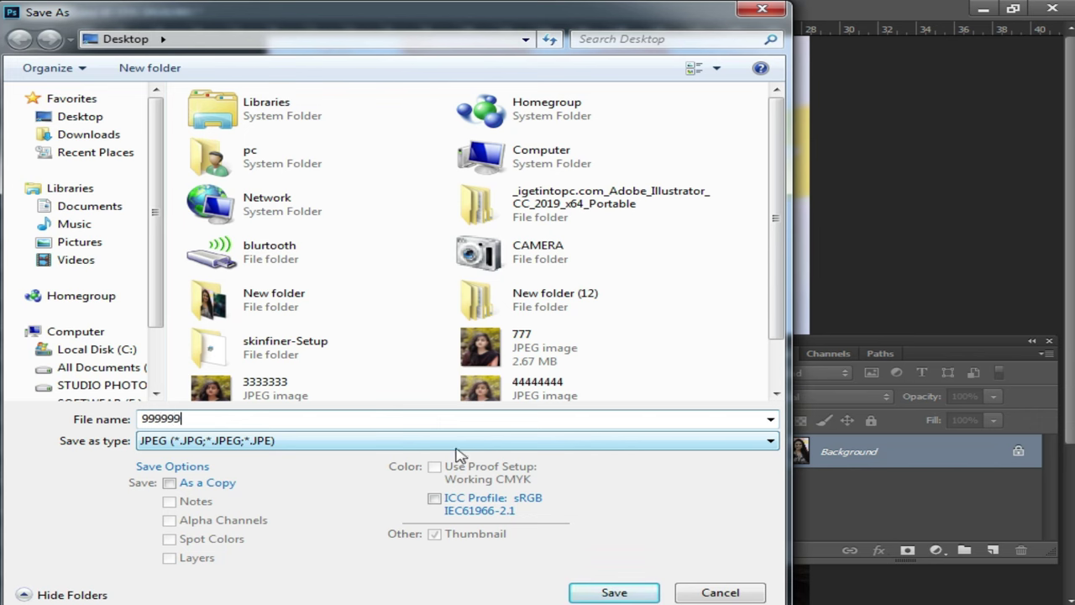
left_click(637, 594)
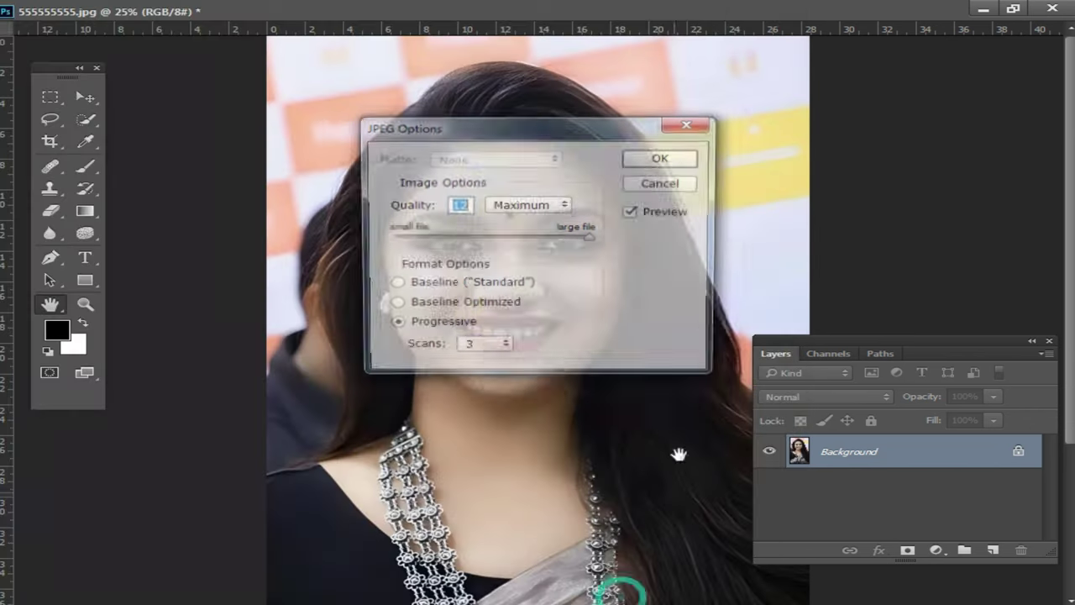
left_click(662, 157)
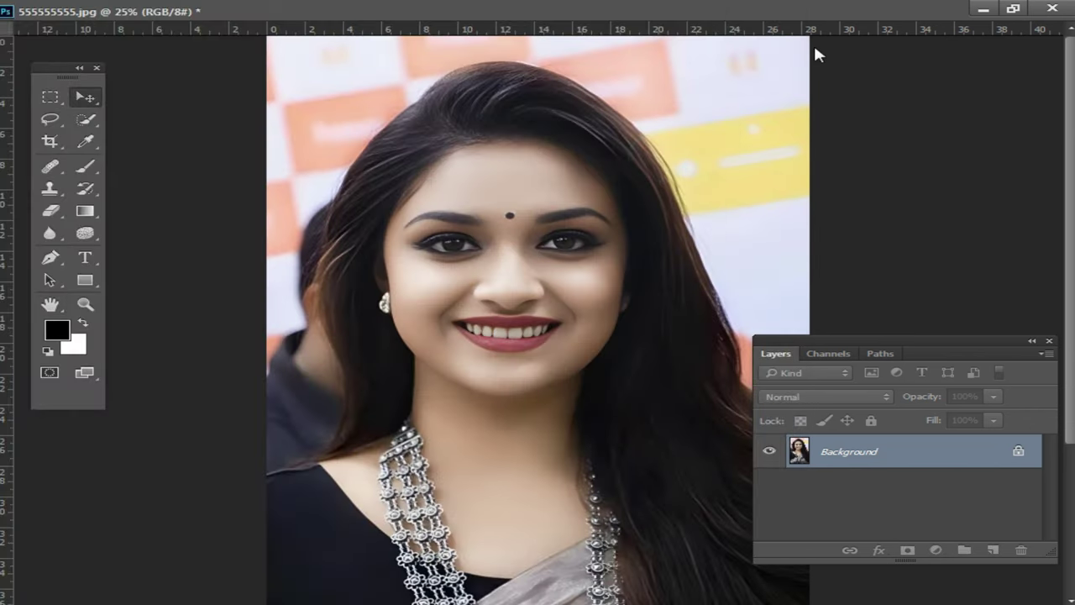
double_click(811, 18)
left_click(606, 112)
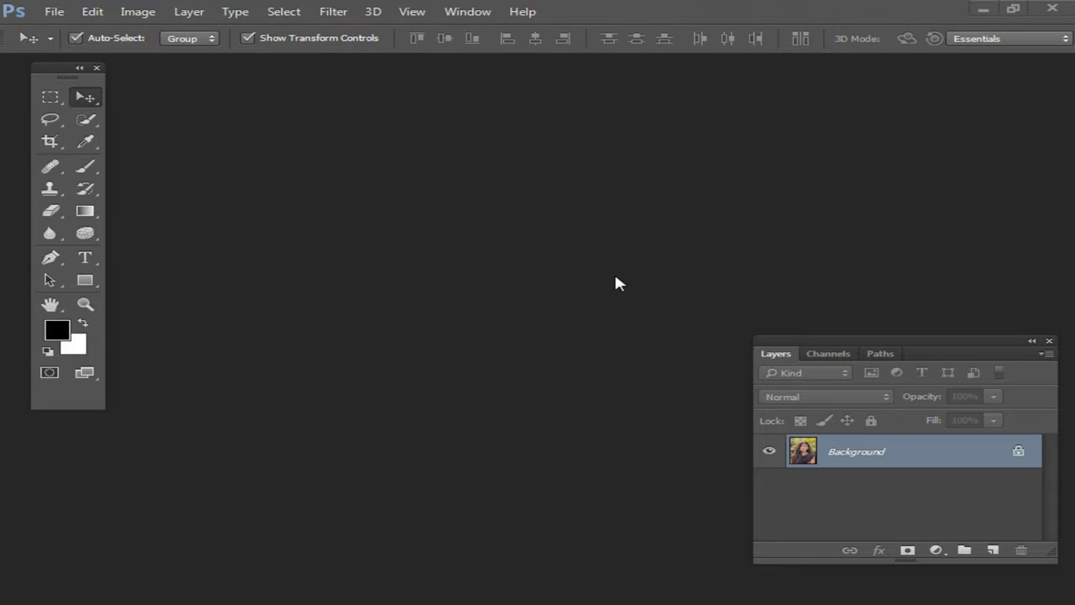
double_click(615, 283)
left_click(711, 283)
scroll(739, 283, "down", 5)
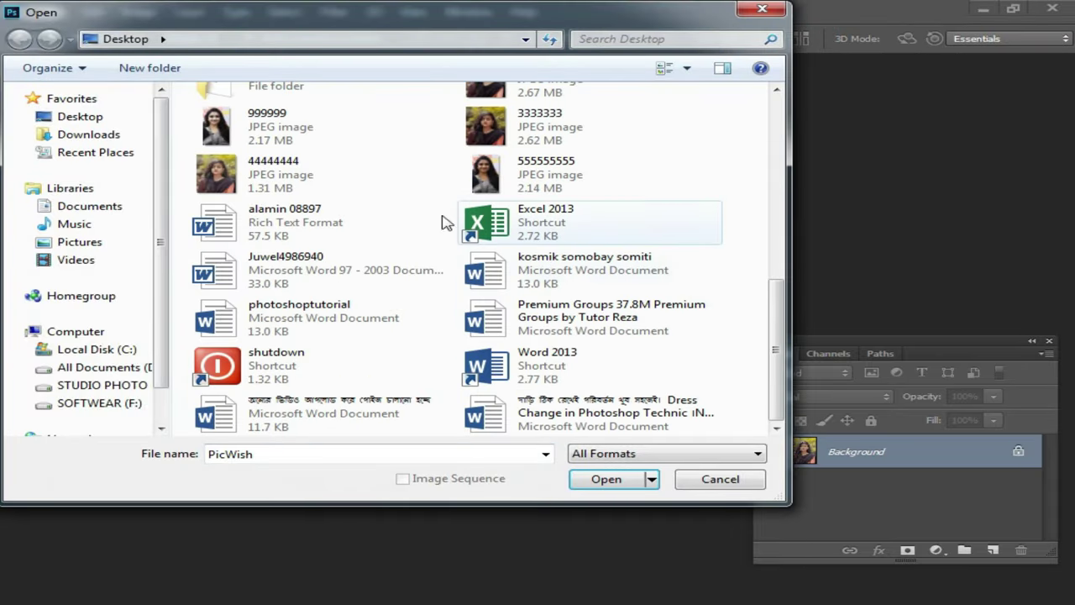
left_click(259, 137)
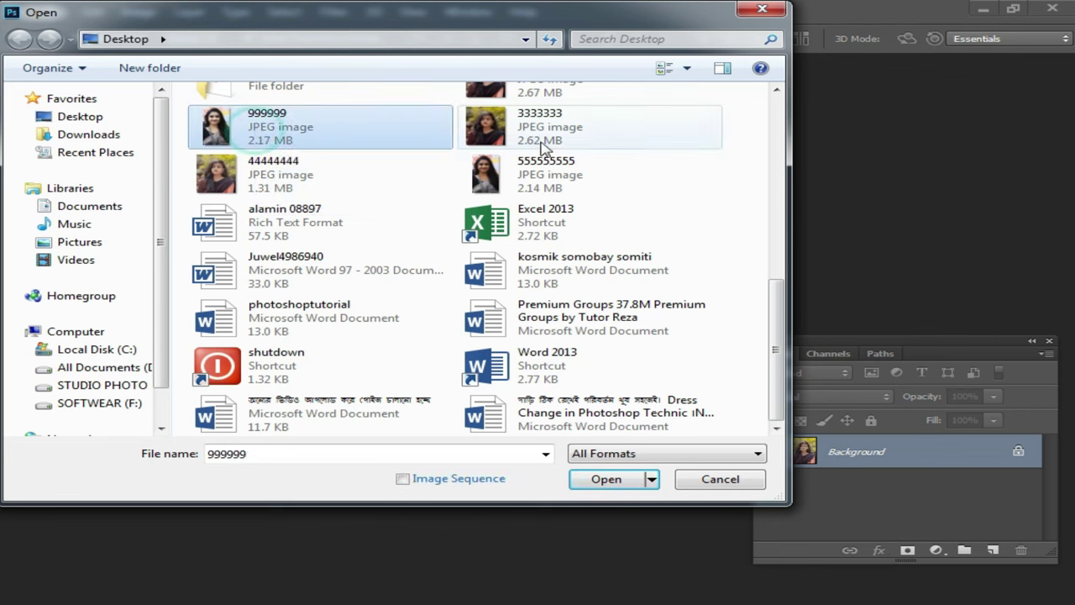
left_click(494, 173, "ctrl")
left_click(605, 478)
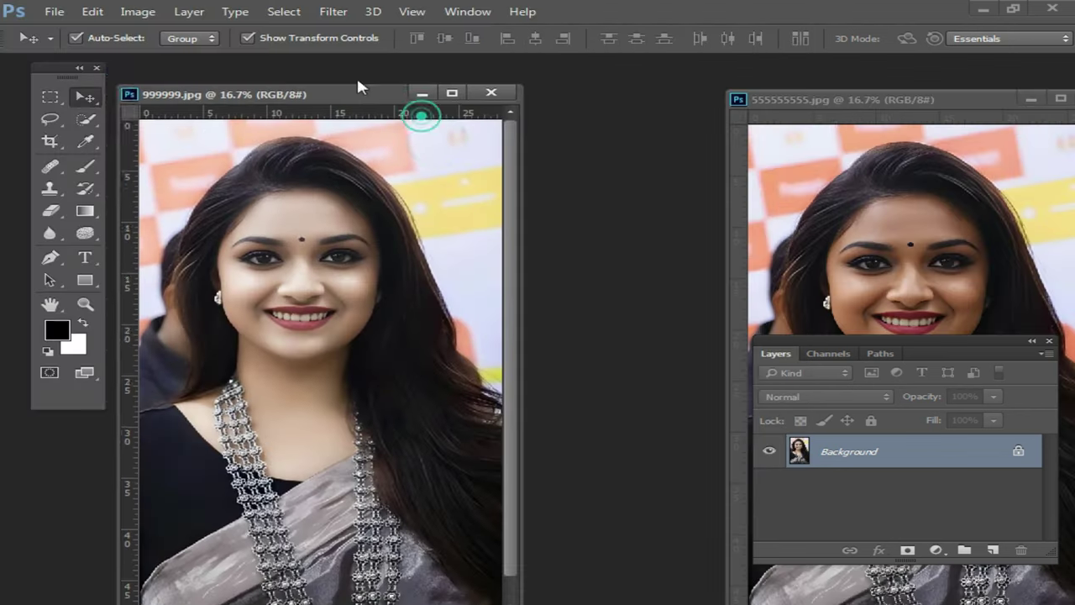
left_click_drag(420, 113, 403, 87)
left_click_drag(908, 102, 677, 87)
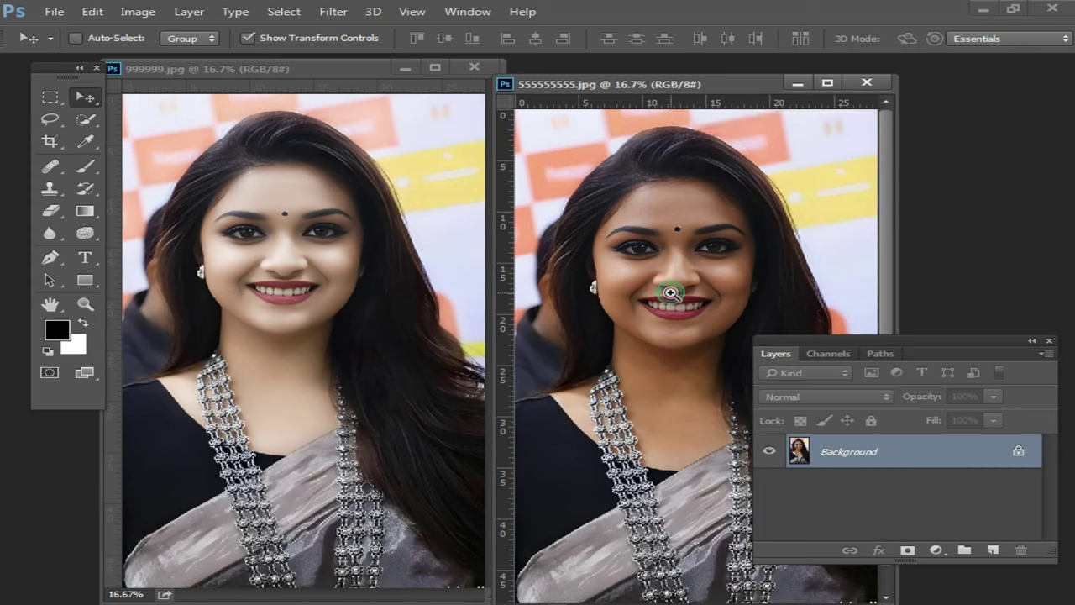
scroll(682, 307, "up", 1)
scroll(684, 304, "up", 1)
scroll(689, 302, "up", 1)
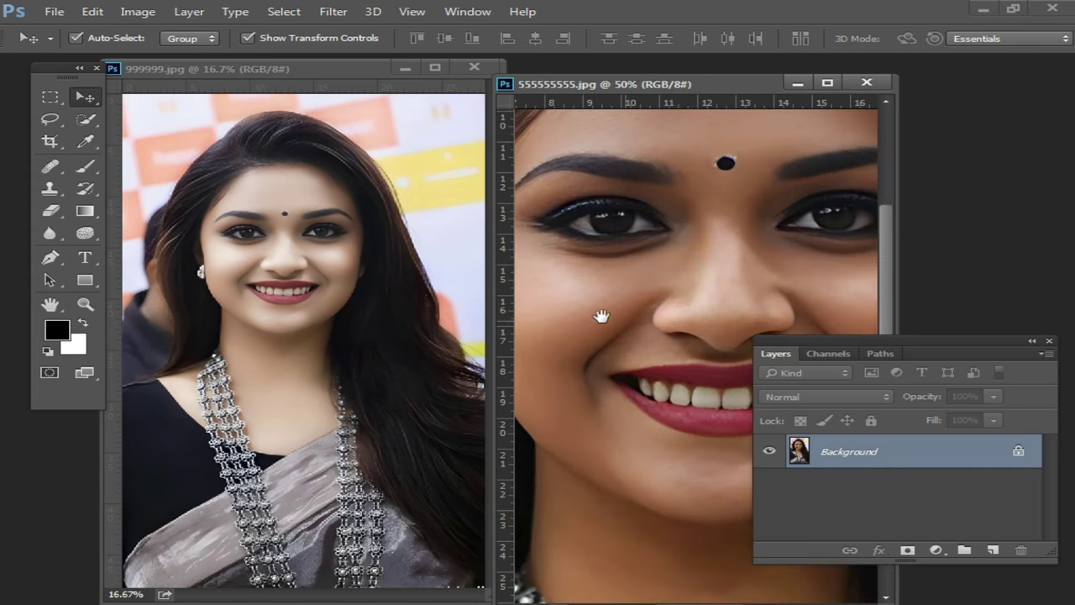
left_click(344, 309)
left_click(315, 297)
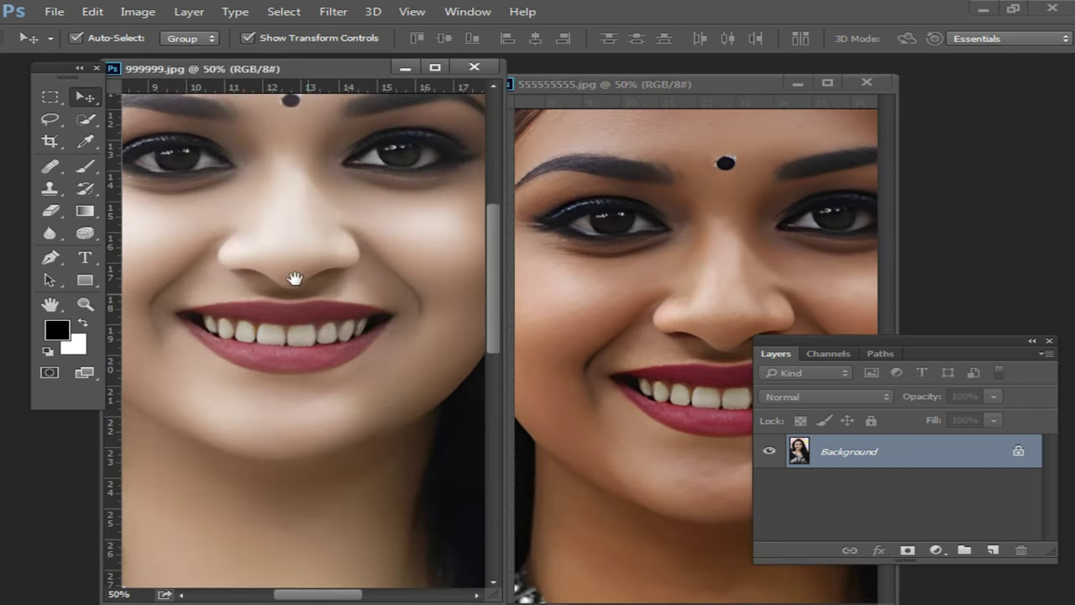
left_click(289, 273)
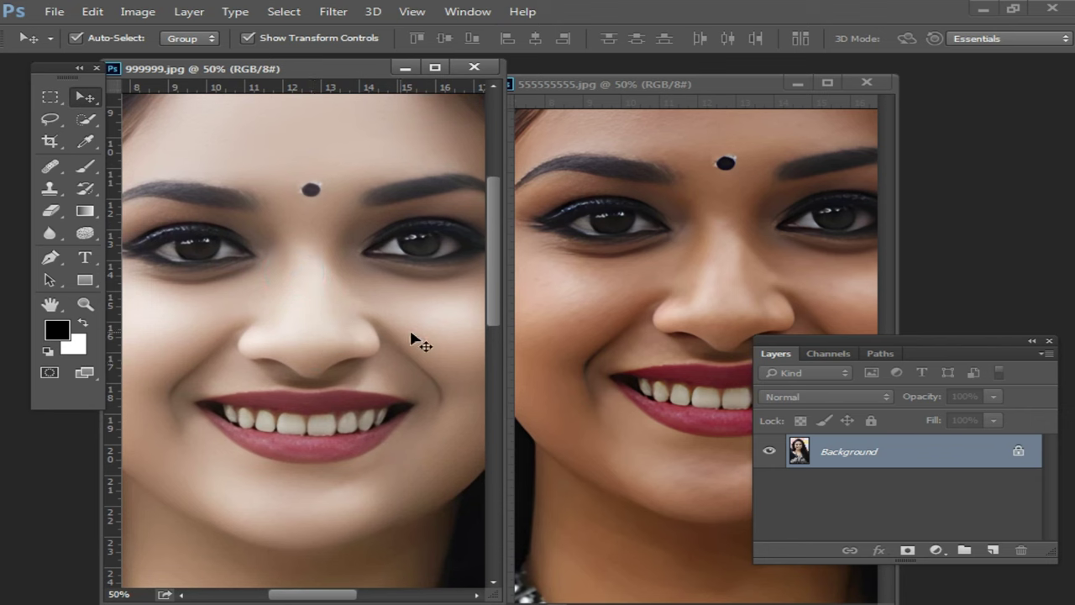
left_click_drag(710, 90, 729, 93)
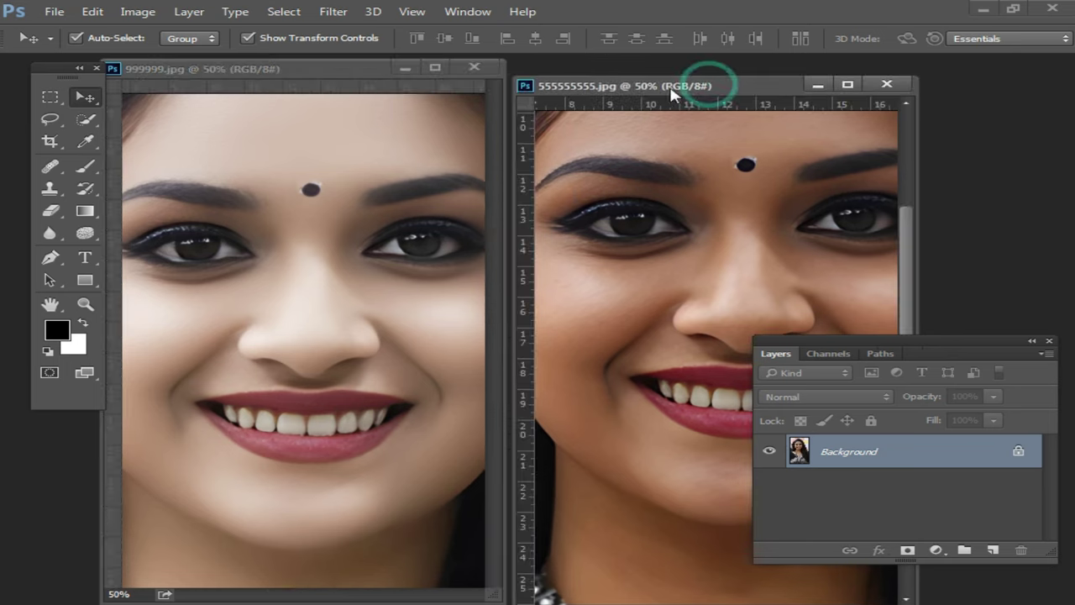
left_click(892, 87)
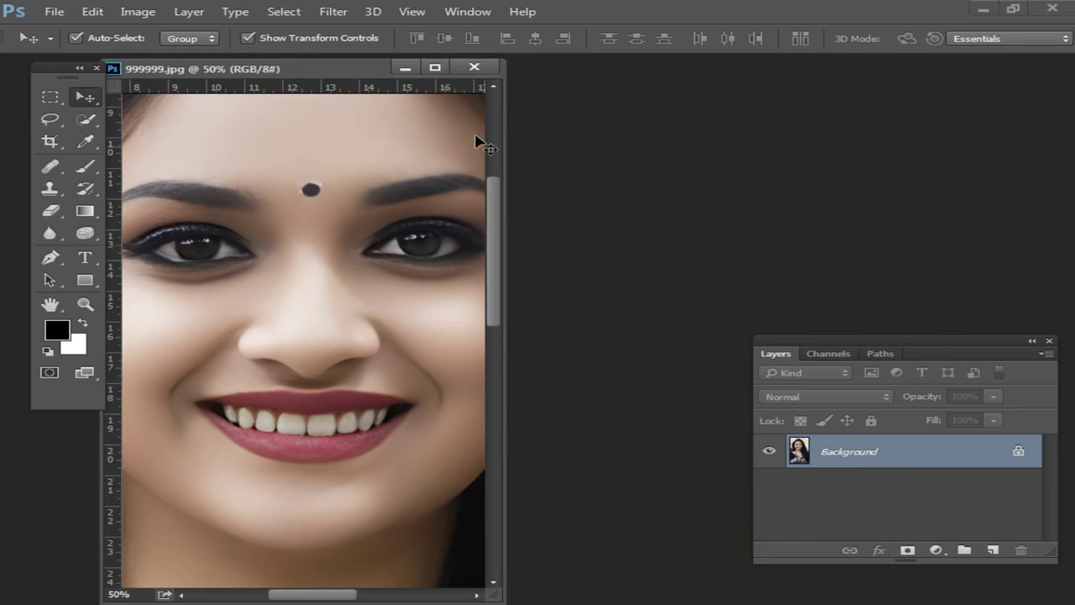
left_click(475, 68)
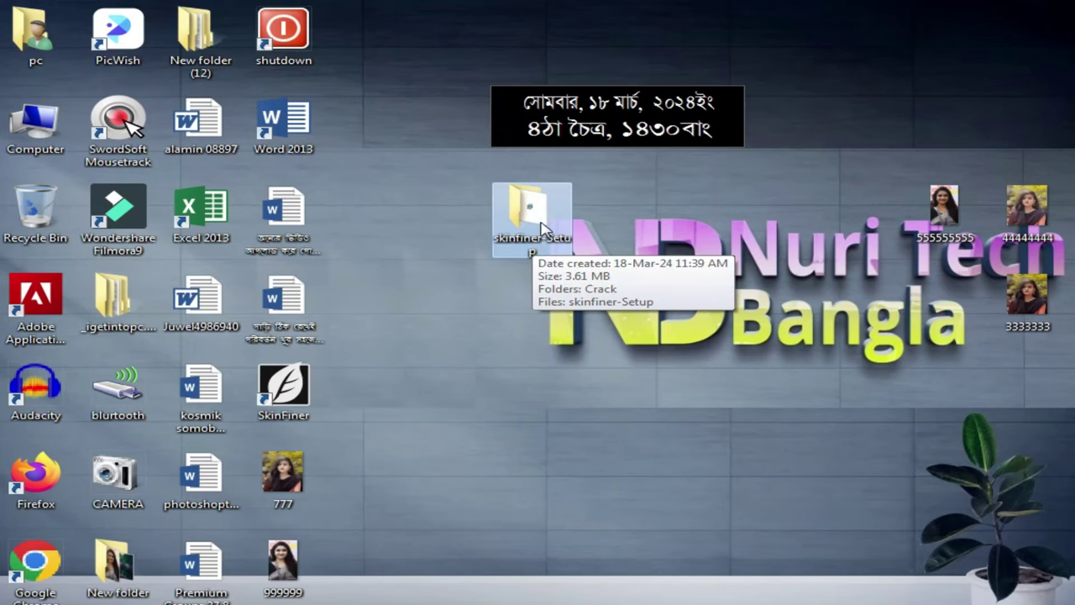
Browse the skinfiner-Setup folder and its Crack subfolder.
double_click(537, 222)
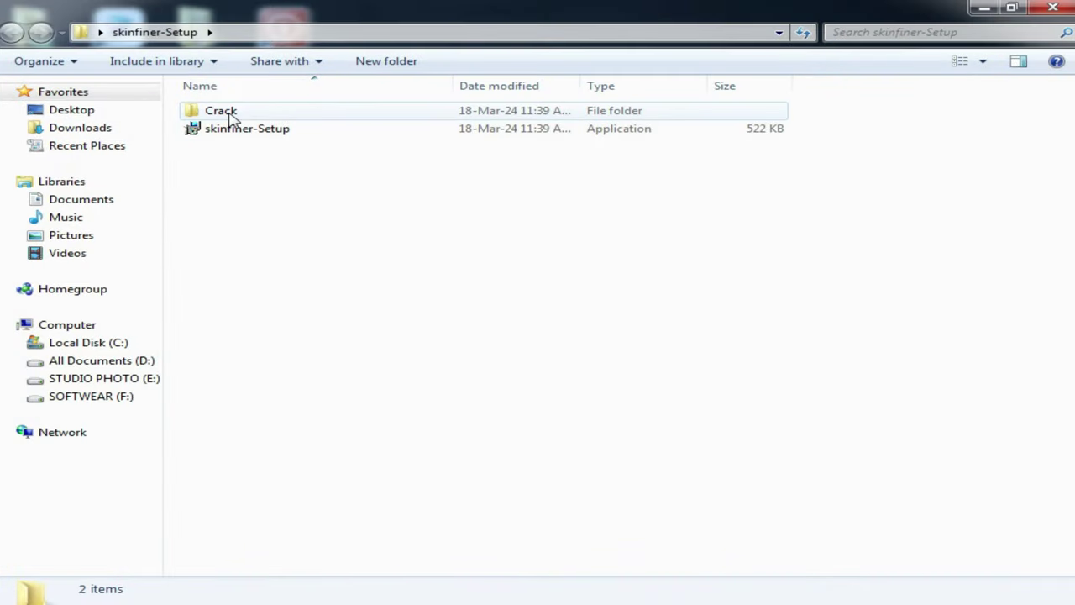
double_click(231, 118)
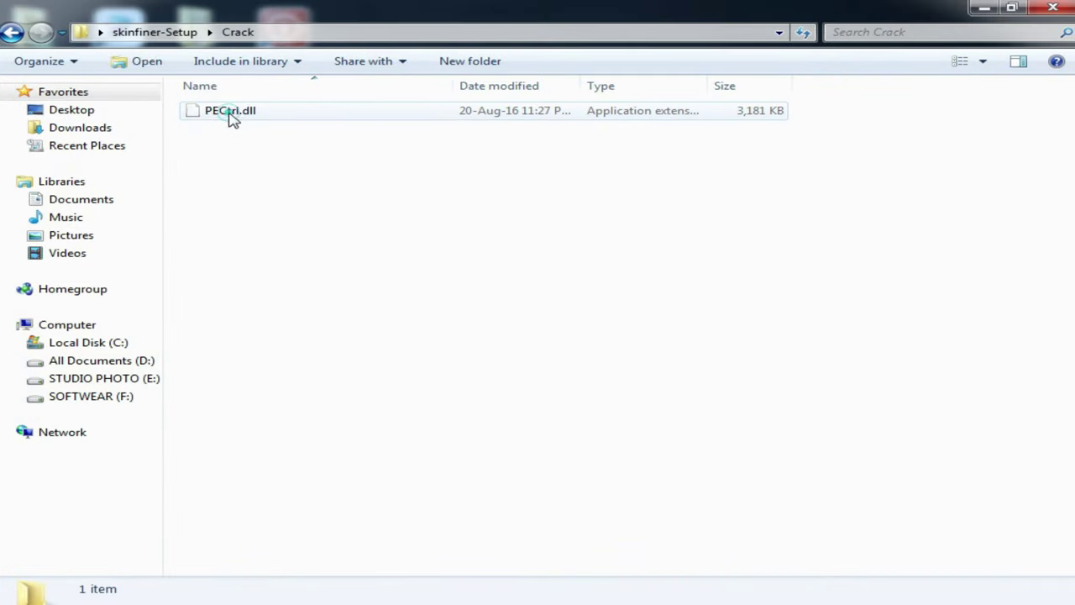
left_click(11, 34)
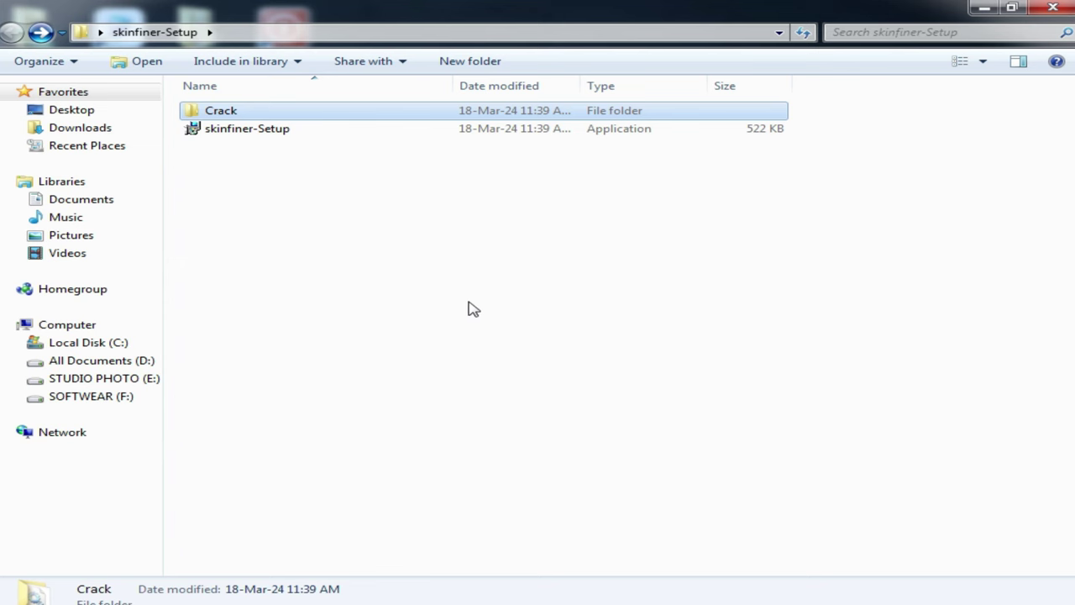
right_click(245, 141)
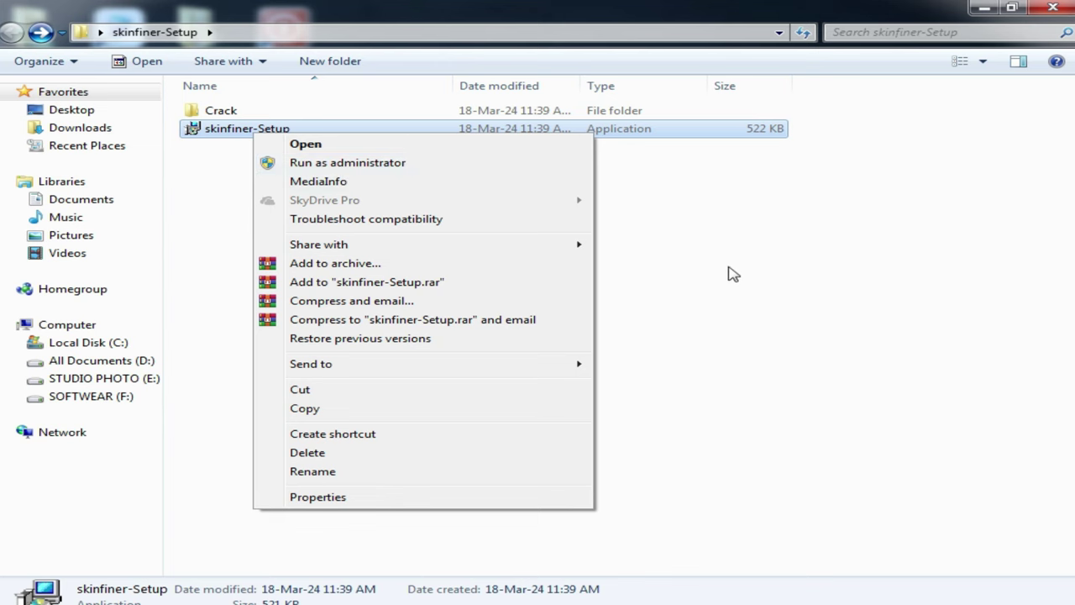
left_click(785, 288)
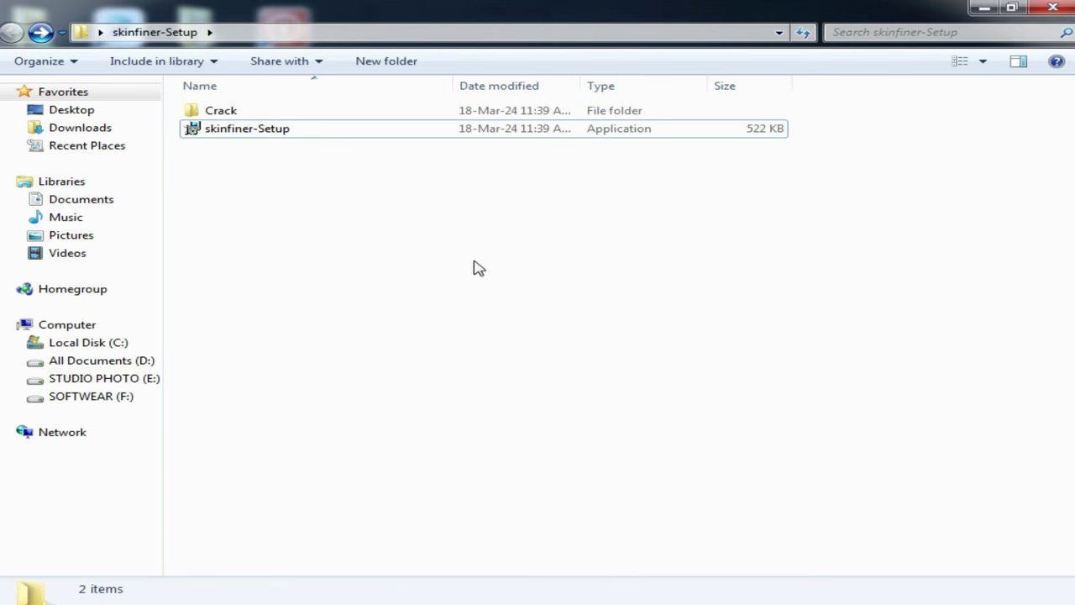
Copy PECtrl.dll from the Crack folder and close the Explorer window.
double_click(236, 118)
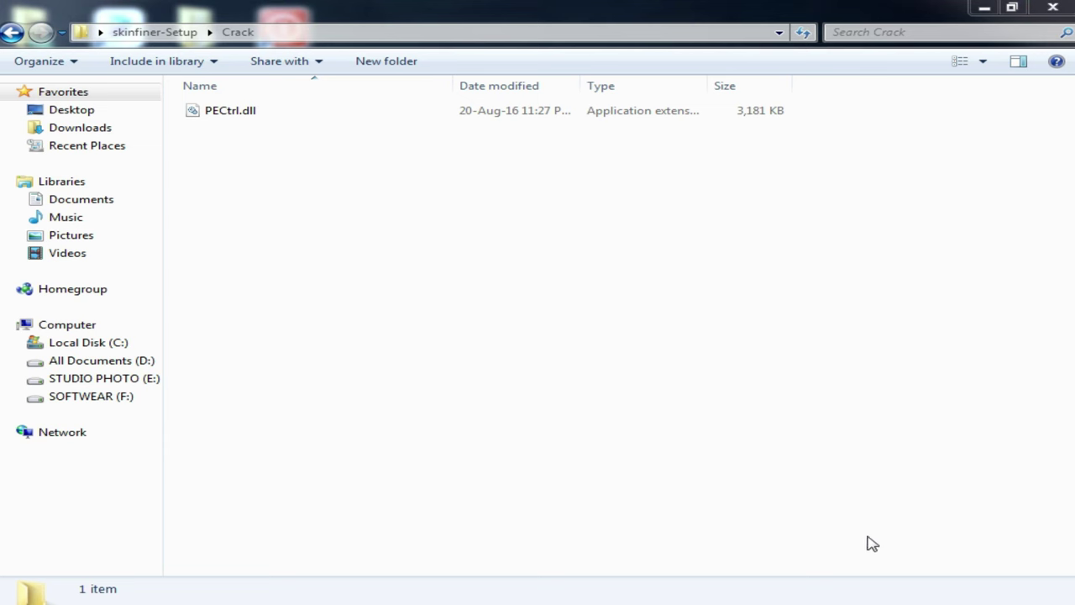
right_click(228, 113)
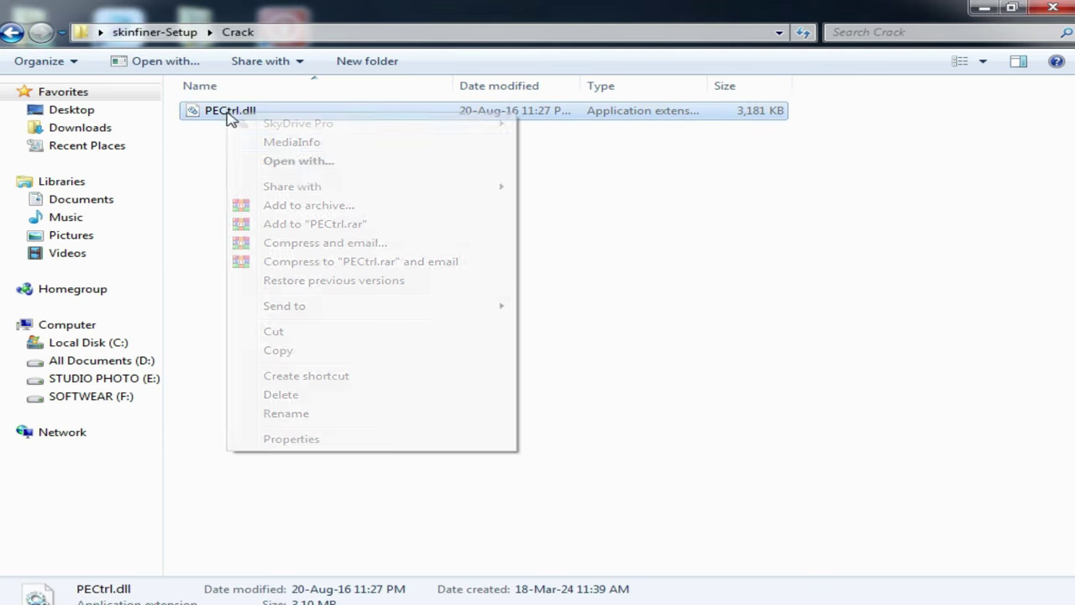
left_click(295, 353)
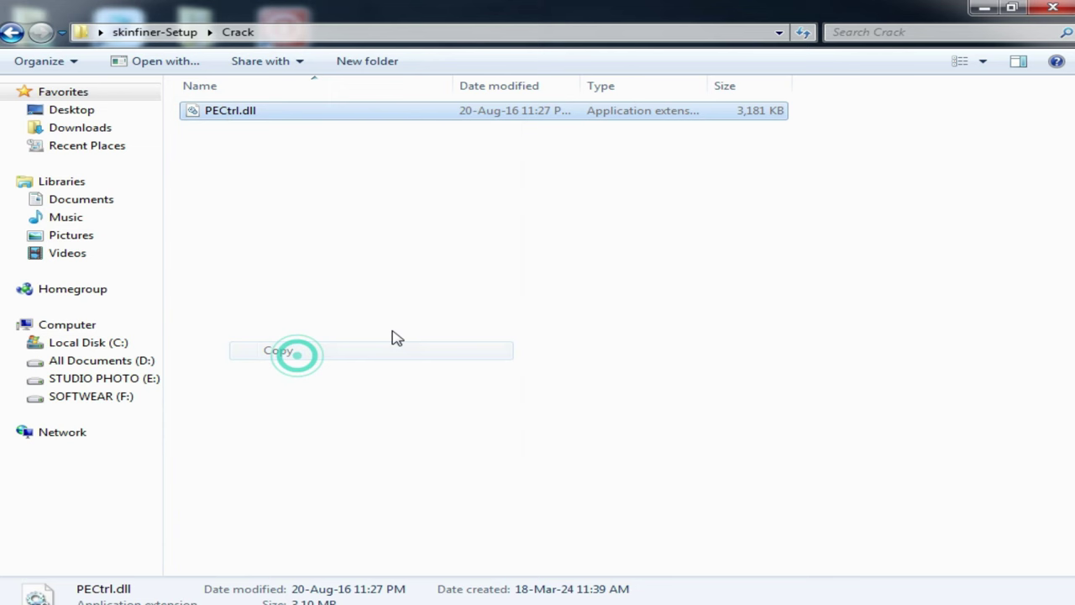
left_click(1053, 9)
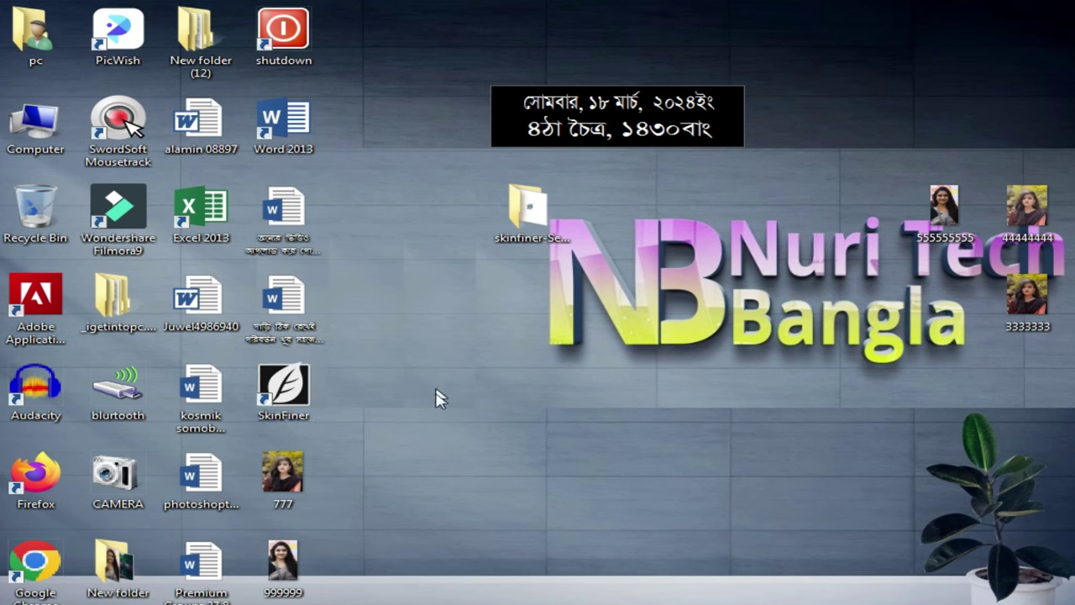
Open C:\Program Files\SkinFiner from the desktop shortcut, place PECtrl.dll there, and close it.
right_click(289, 401)
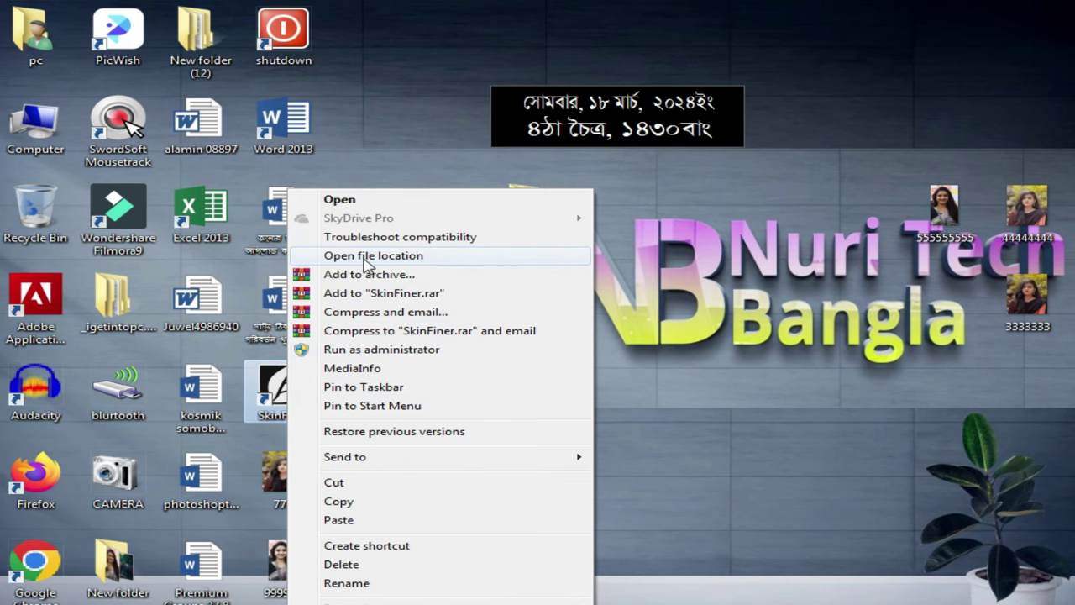
left_click(395, 265)
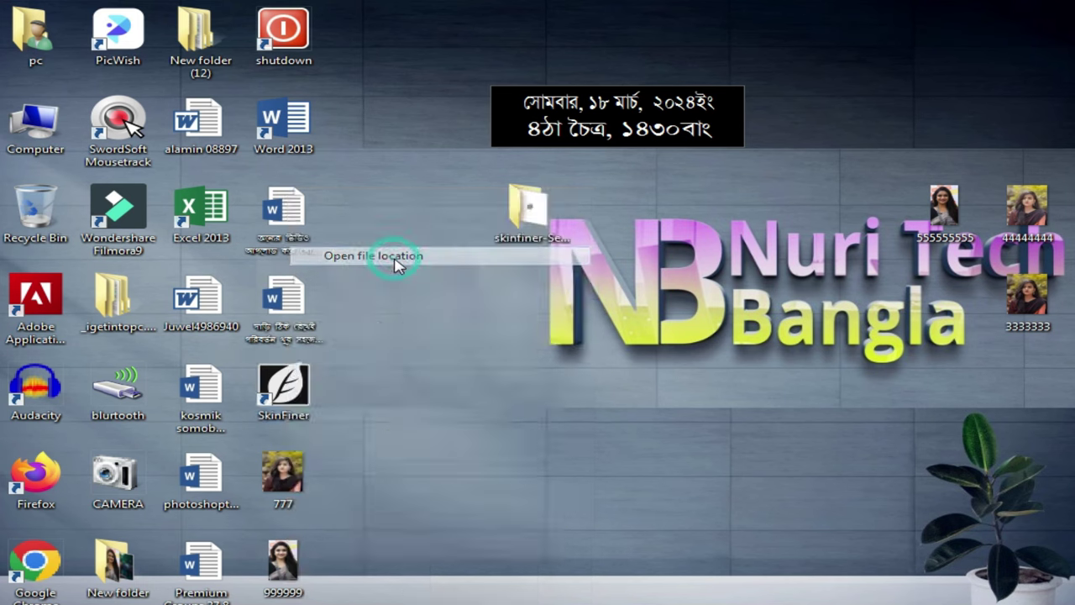
right_click(884, 411)
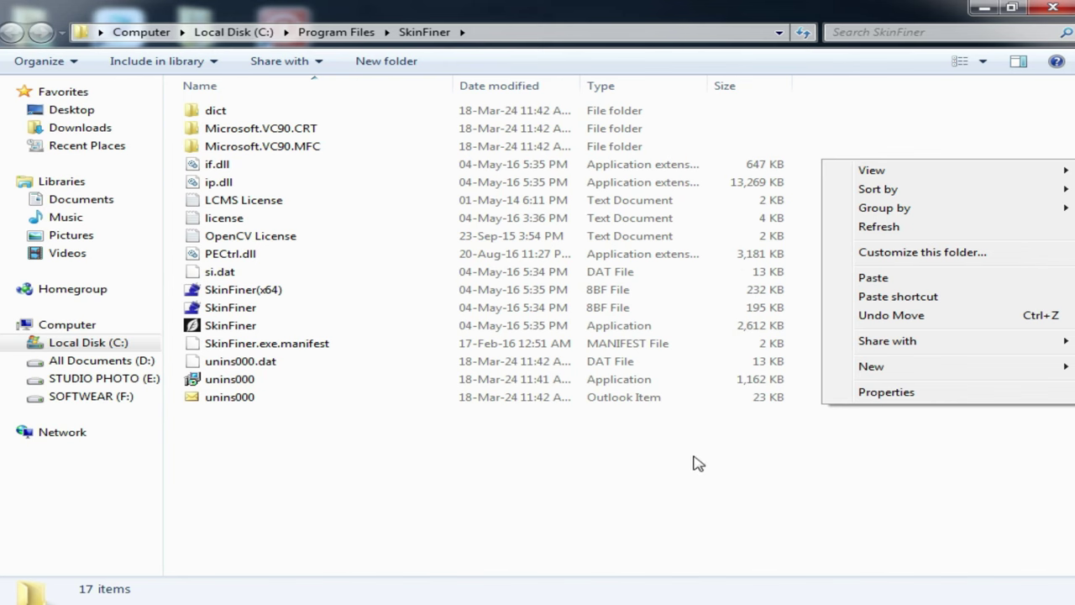
left_click(727, 487)
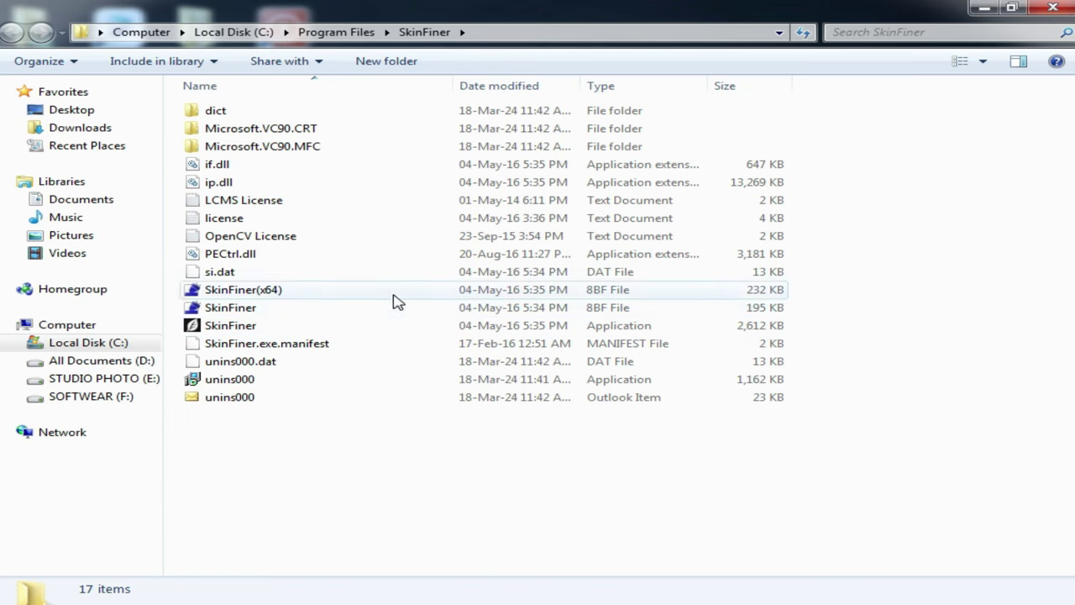
right_click(592, 444)
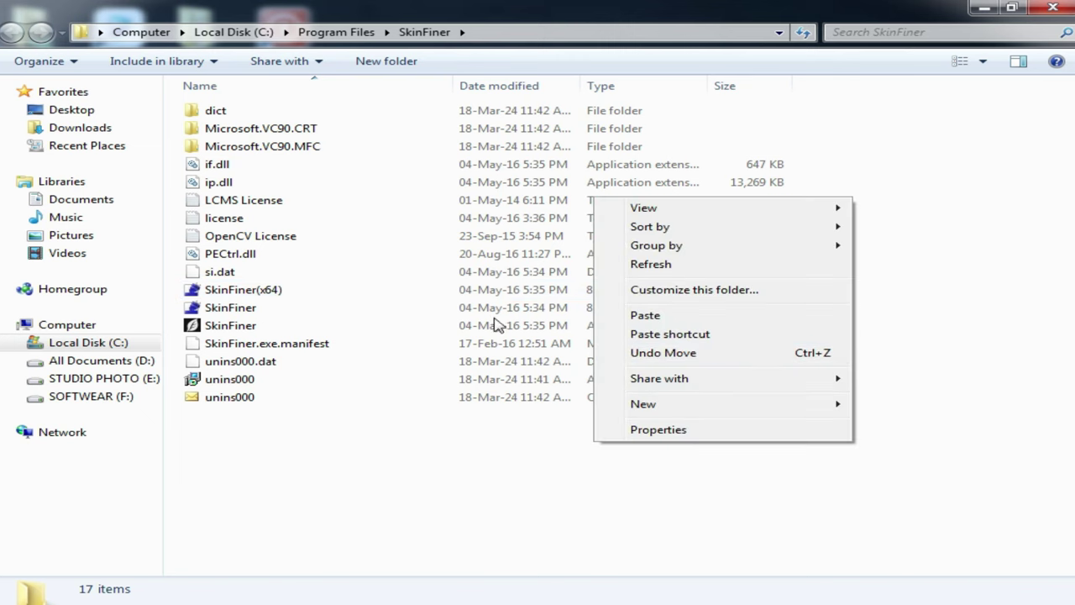
left_click(476, 447)
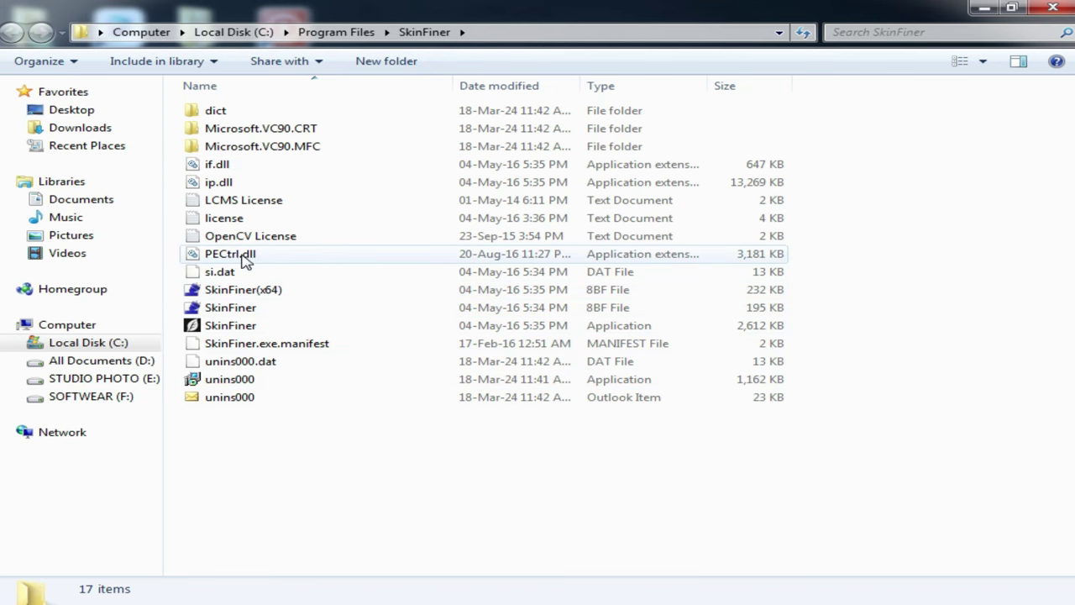
left_click(1052, 7)
Launch SkinFiner, open 44444444.jpg, and zoom to actual size on the eyes, nose and lips.
double_click(284, 388)
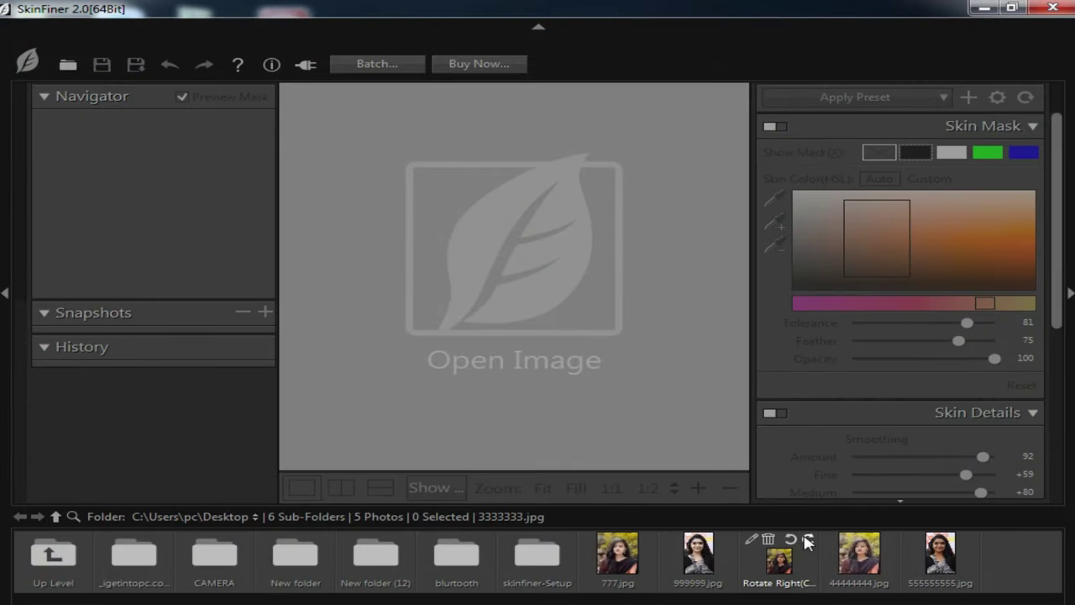
mouse_move(940, 560)
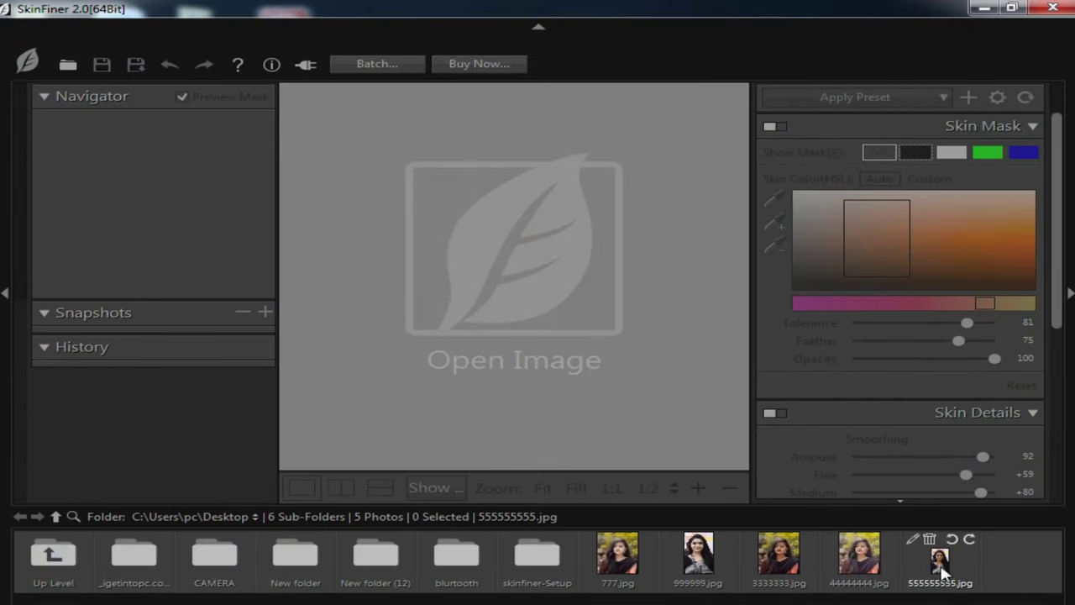
left_click(858, 554)
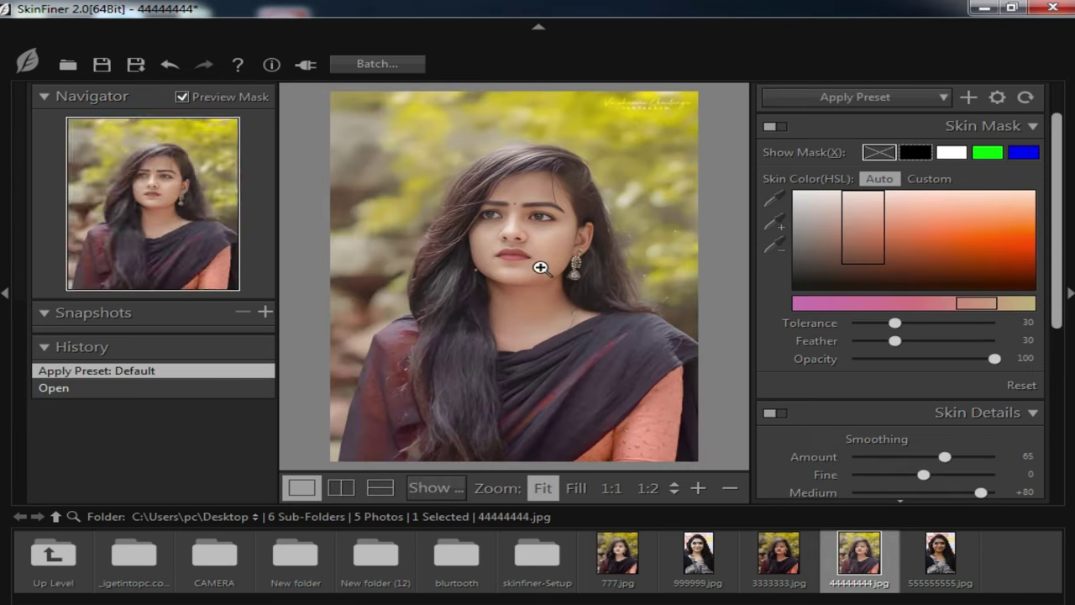
left_click(579, 241)
mouse_move(413, 227)
left_mouse_down()
mouse_move(594, 303)
mouse_move(643, 303)
left_mouse_up()
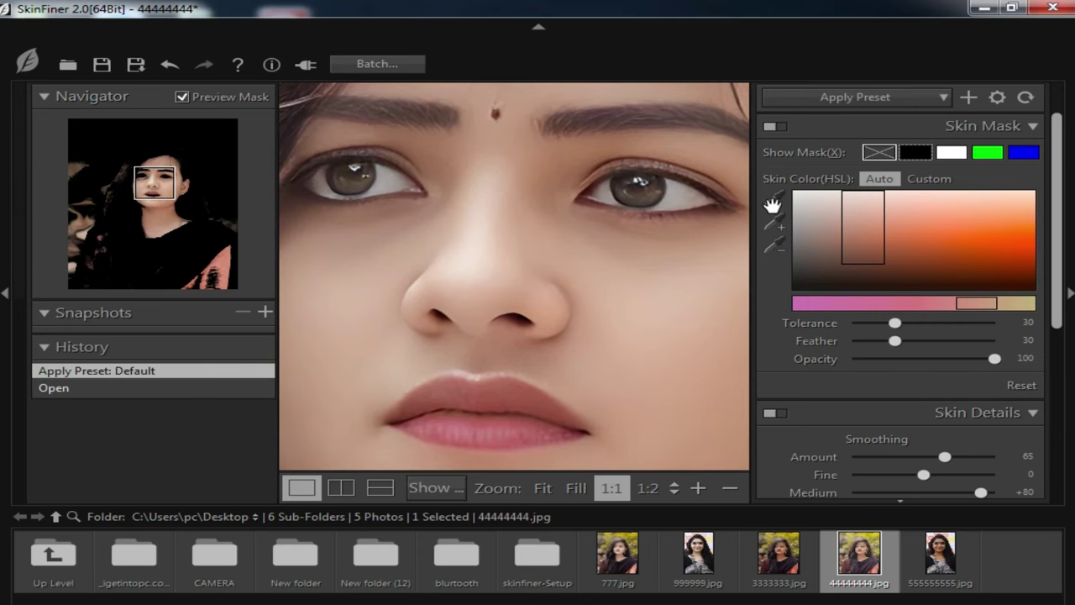
Sample the cheeks and the area beside the nose as the custom skin colour.
left_click(772, 204)
left_click(771, 203)
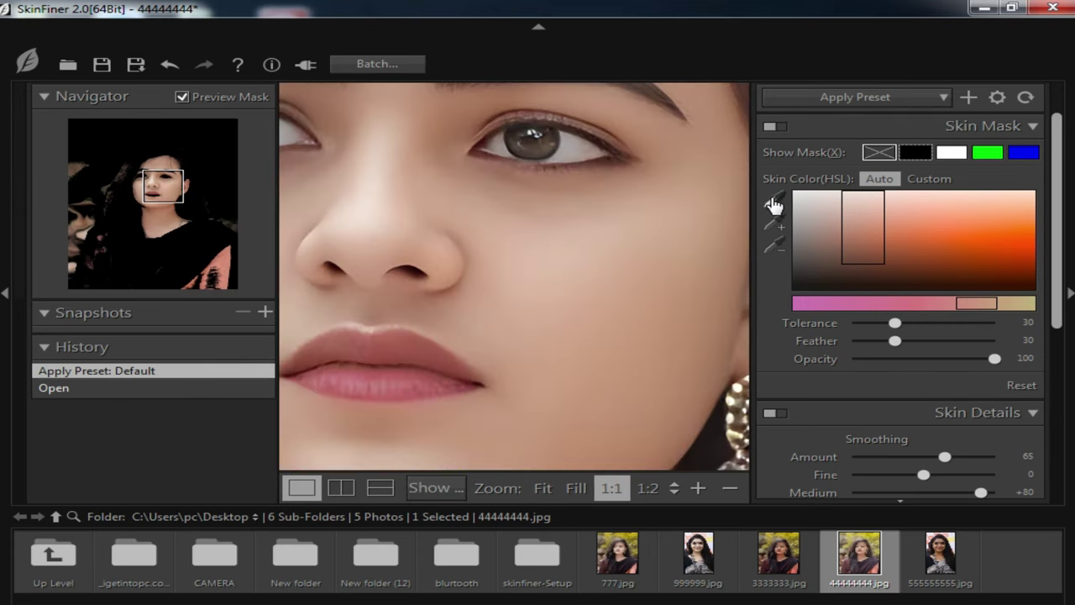
left_click(772, 200)
left_click(556, 217)
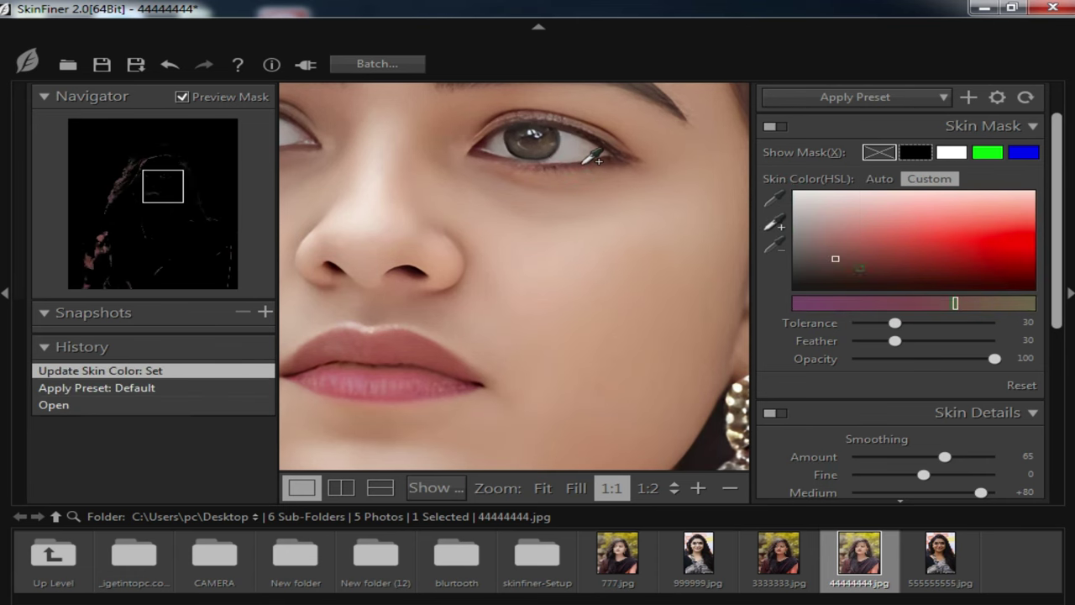
left_click(557, 217)
left_click(547, 243)
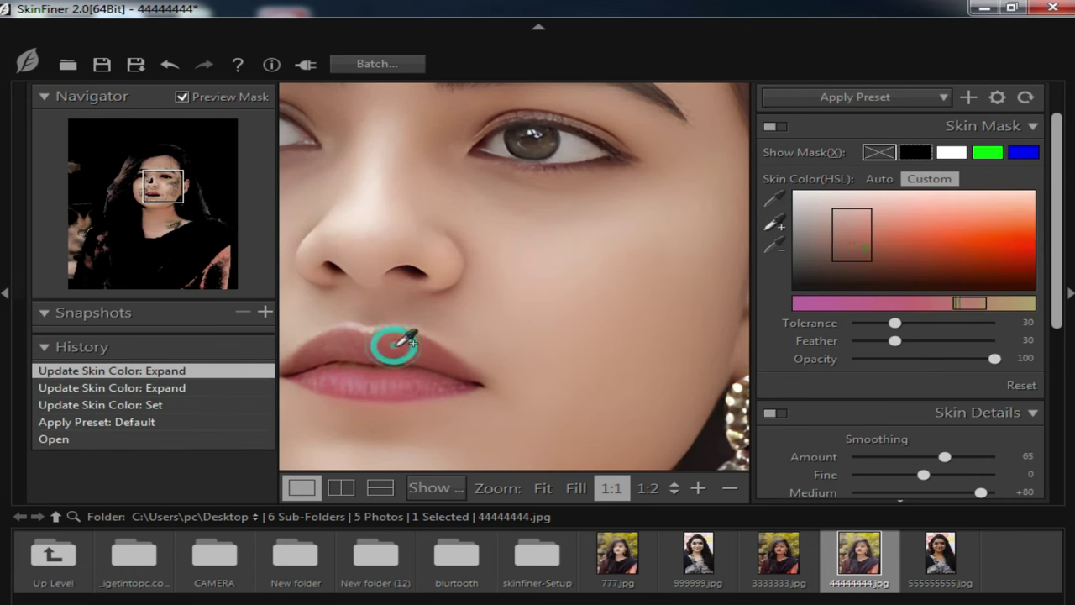
left_click(398, 294)
left_click(463, 200)
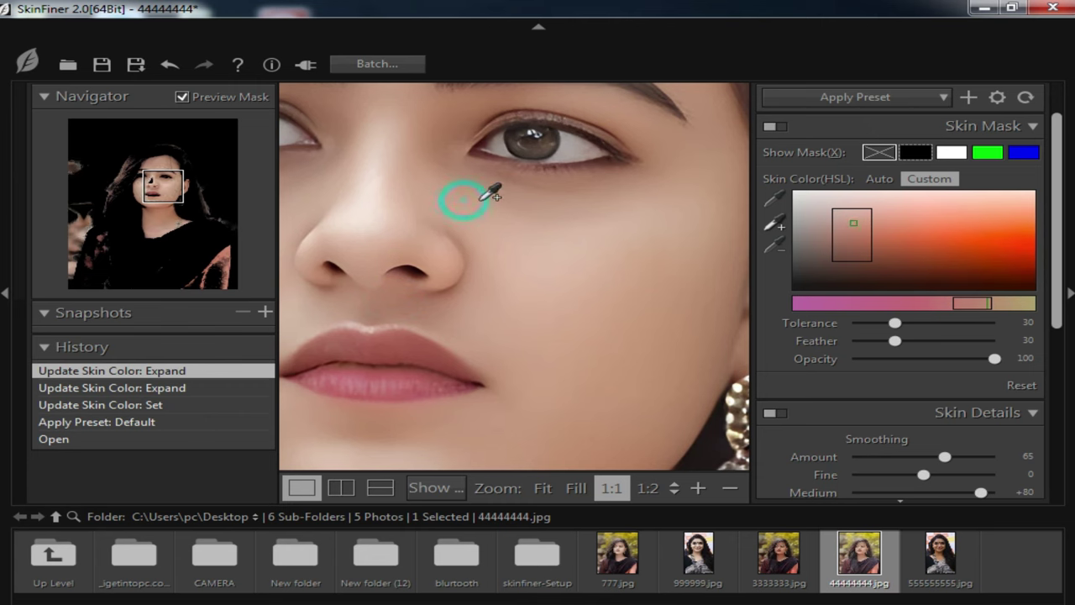
left_click(666, 249)
left_click(698, 234)
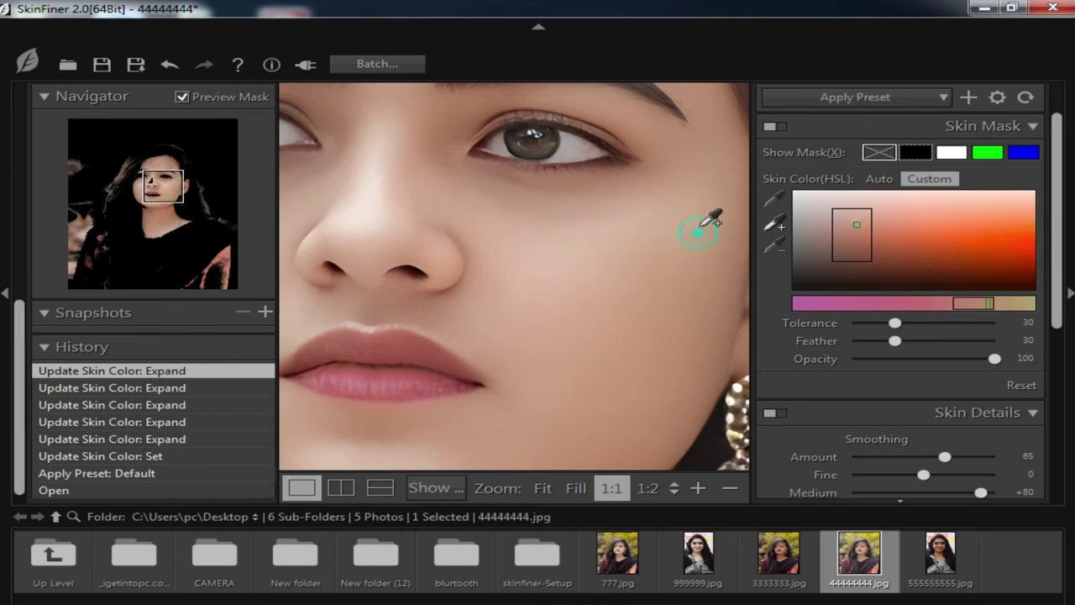
left_click(699, 175)
left_click(669, 299)
Add jaw and further cheek tones to the custom skin range.
left_click(603, 392)
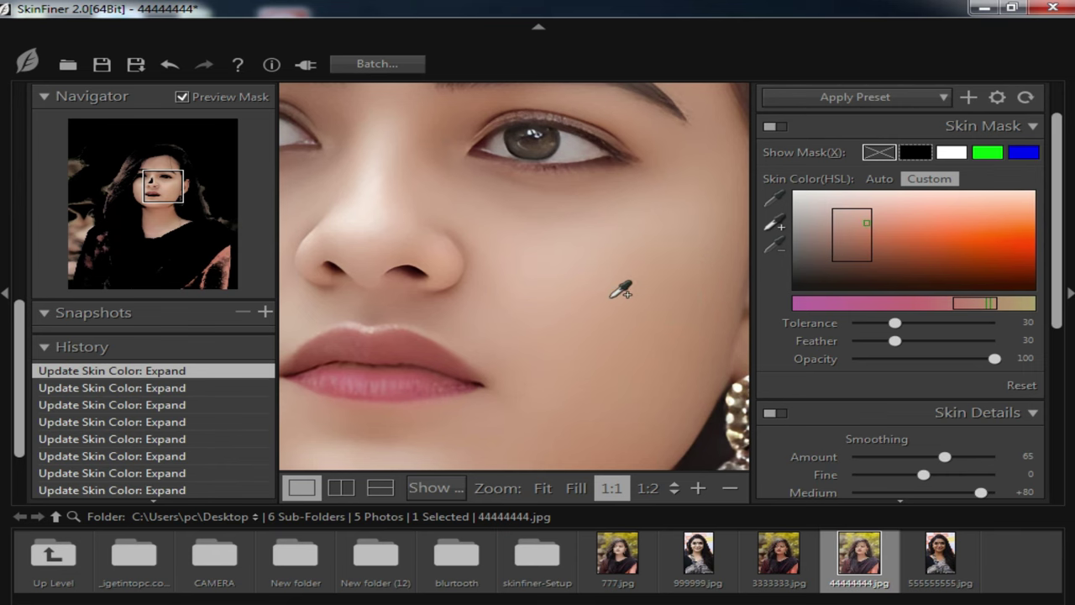
scroll(620, 290, "down", 3)
left_click(492, 308)
left_click(720, 312)
left_click(702, 338)
left_click(633, 290)
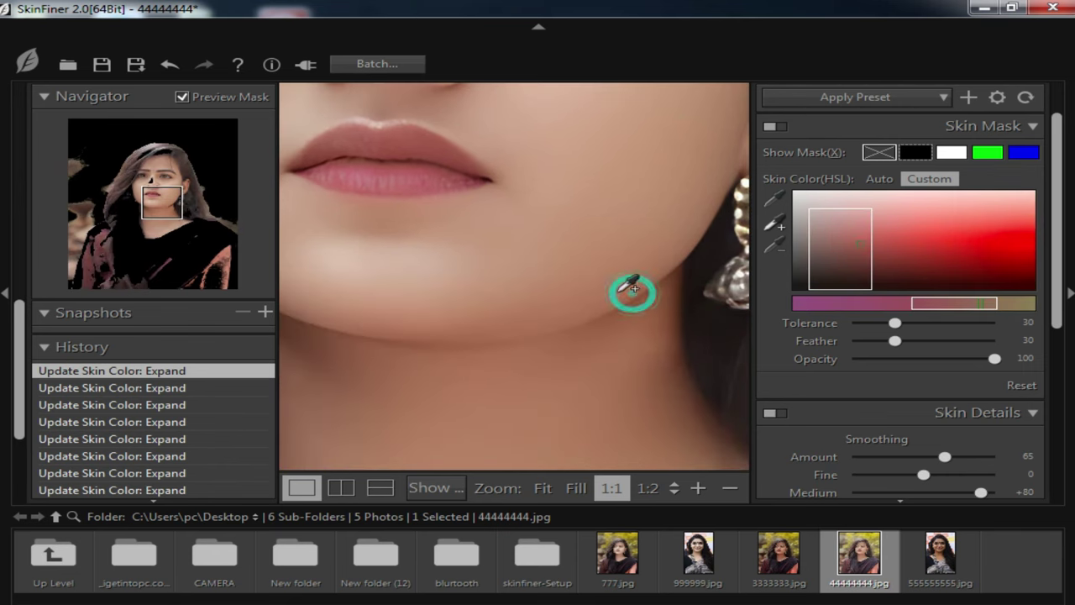
left_click(710, 317)
left_click(712, 250)
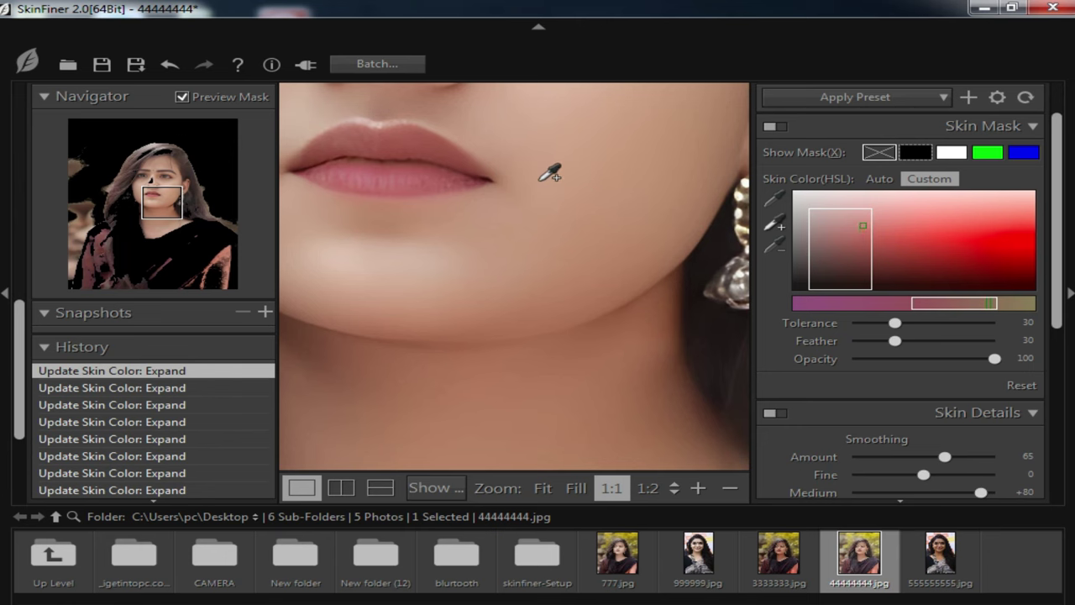
left_click(624, 135)
Set skin mask Tolerance and Feather to 100 and zoom out to the whole face.
scroll(941, 336, "down", 1)
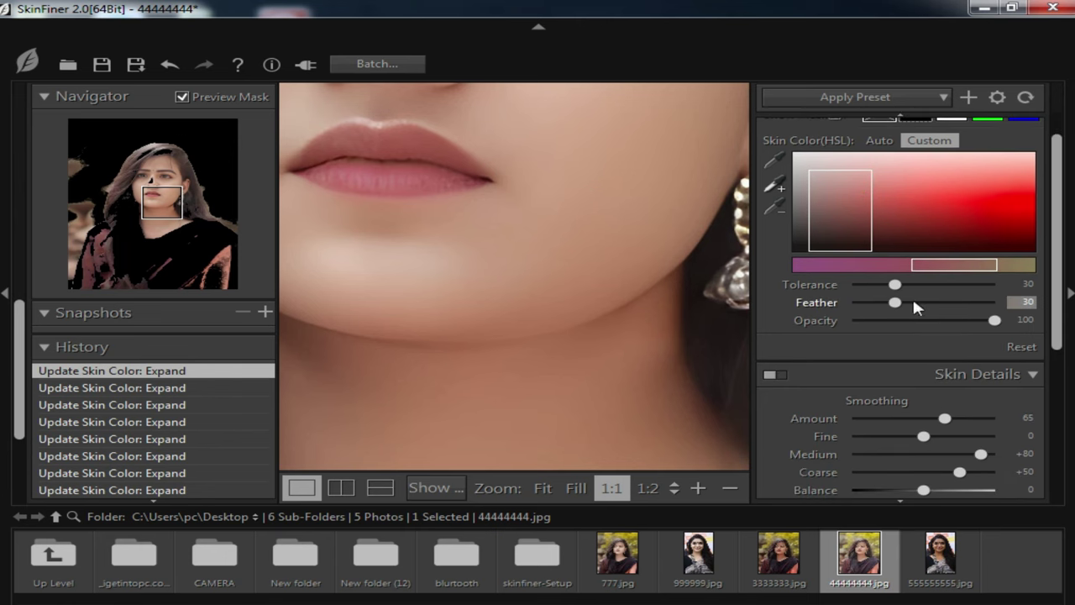
left_click_drag(895, 284, 996, 295)
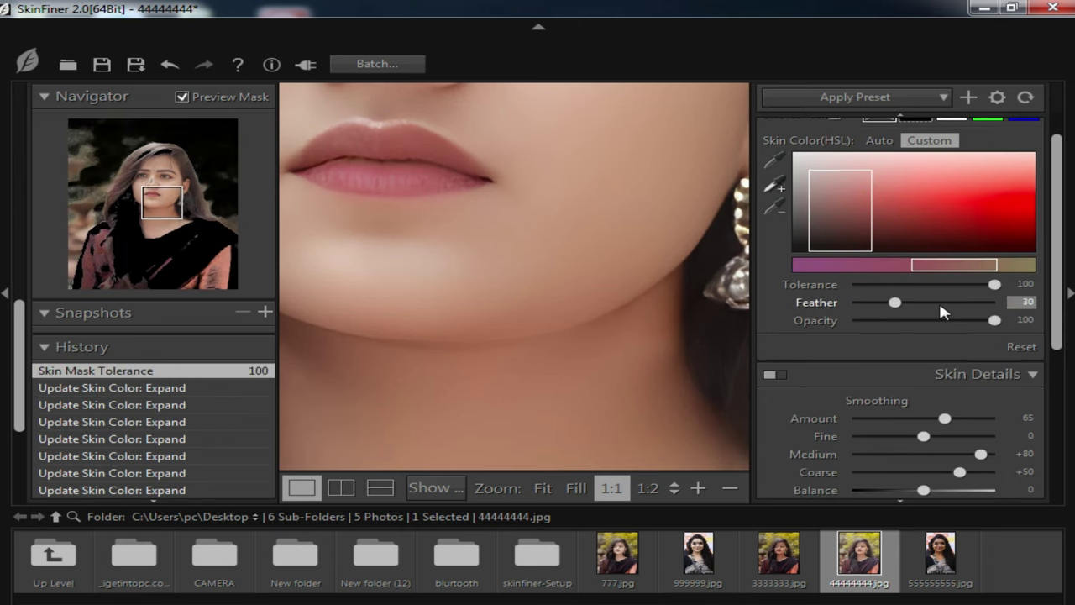
left_click_drag(895, 302, 999, 303)
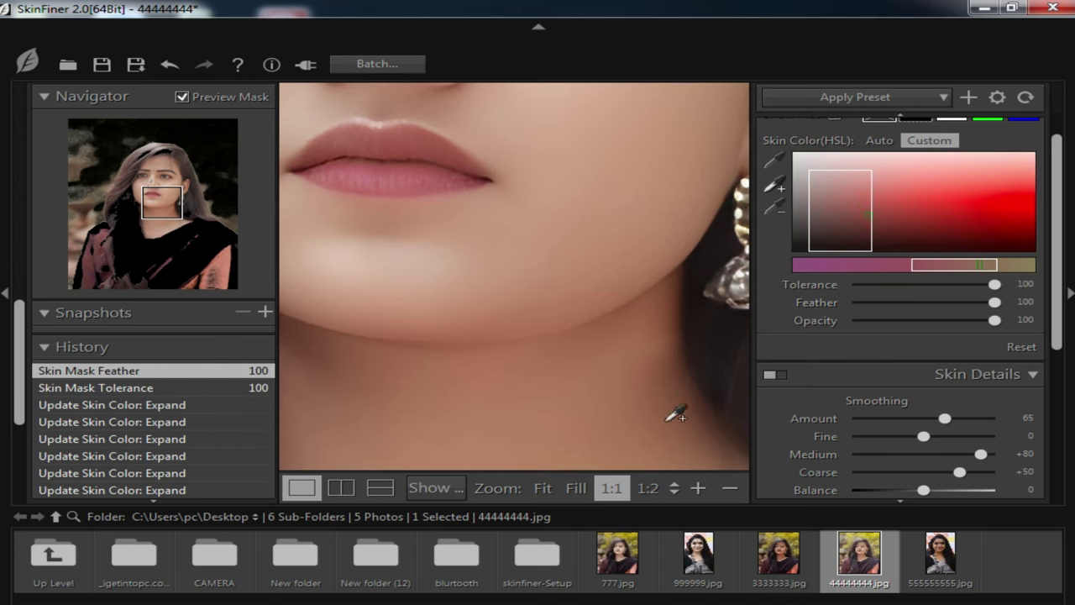
left_click(729, 488)
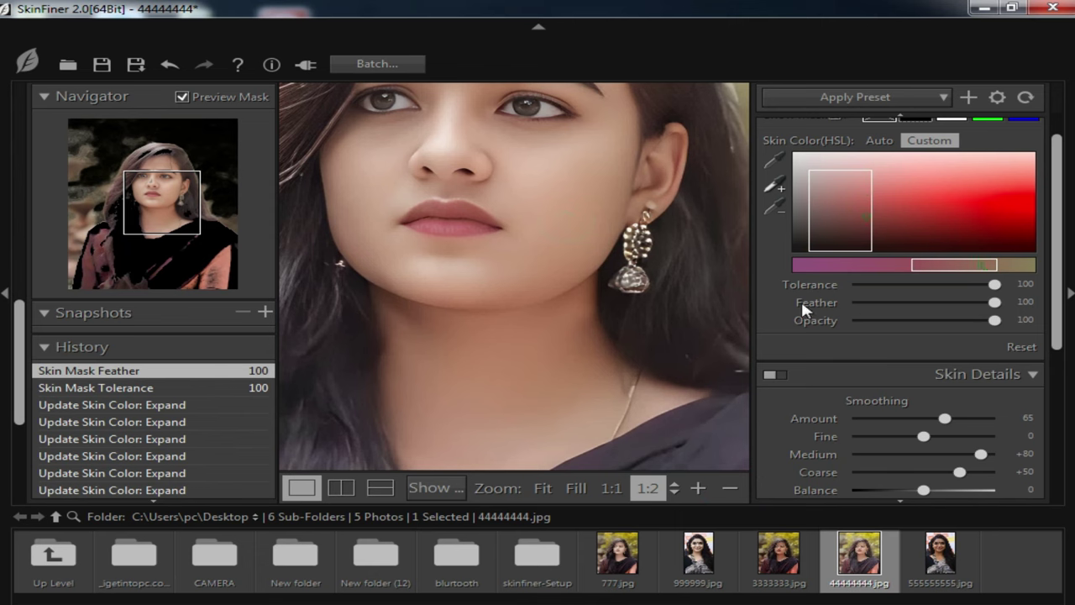
Raise the smoothing Amount and set Fine smoothing to +59, checking the cheek at 1:1.
scroll(978, 445, "down", 1)
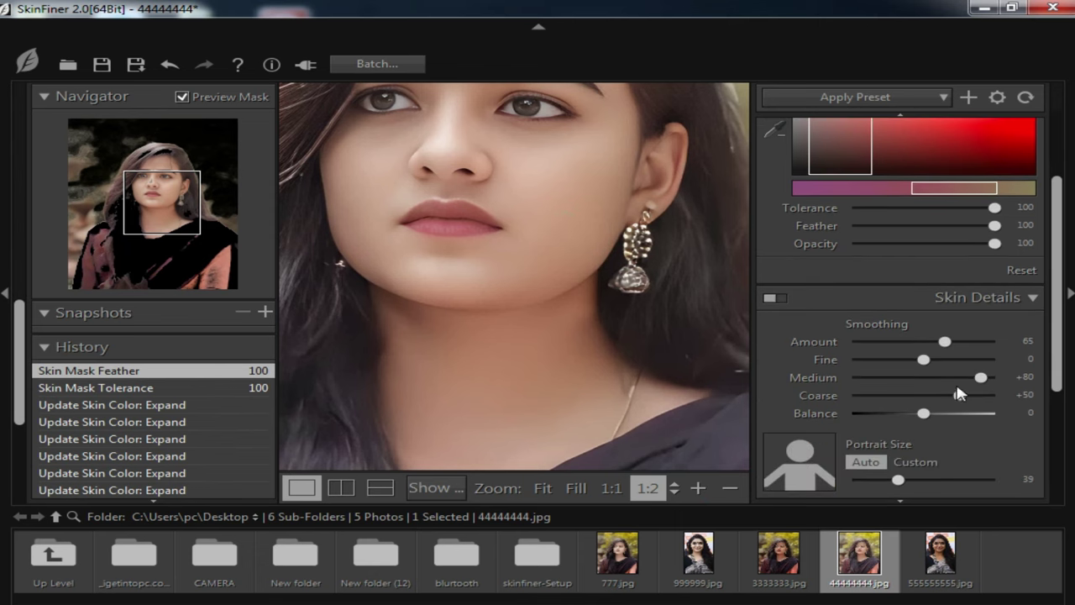
left_click(956, 342)
mouse_move(956, 342)
left_mouse_down()
mouse_move(965, 346)
mouse_move(843, 365)
mouse_move(1063, 375)
left_mouse_up()
left_click_drag(938, 360, 982, 369)
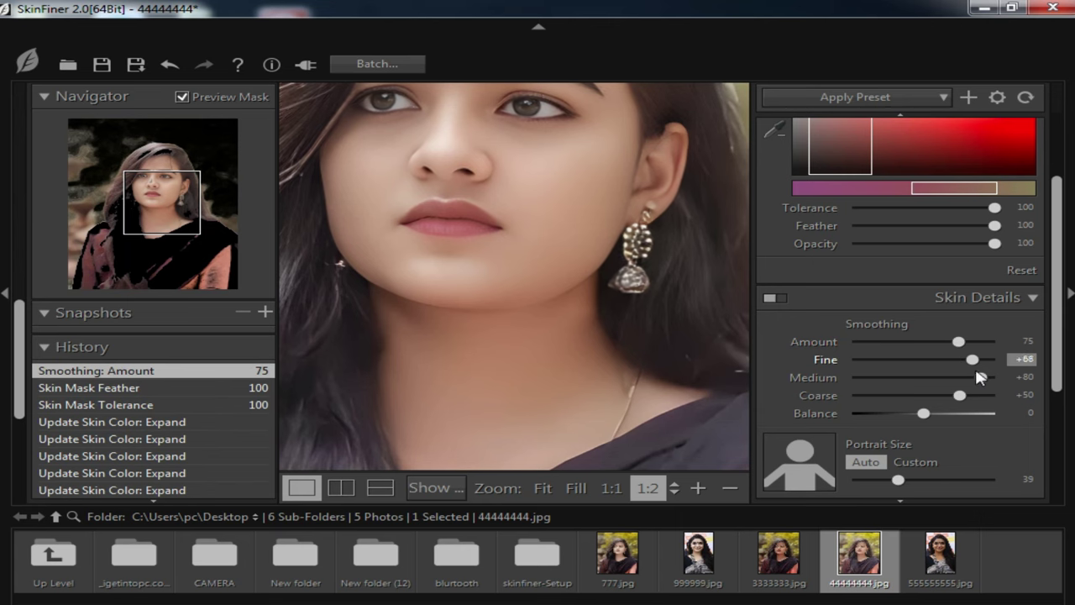
left_click_drag(558, 226, 580, 328)
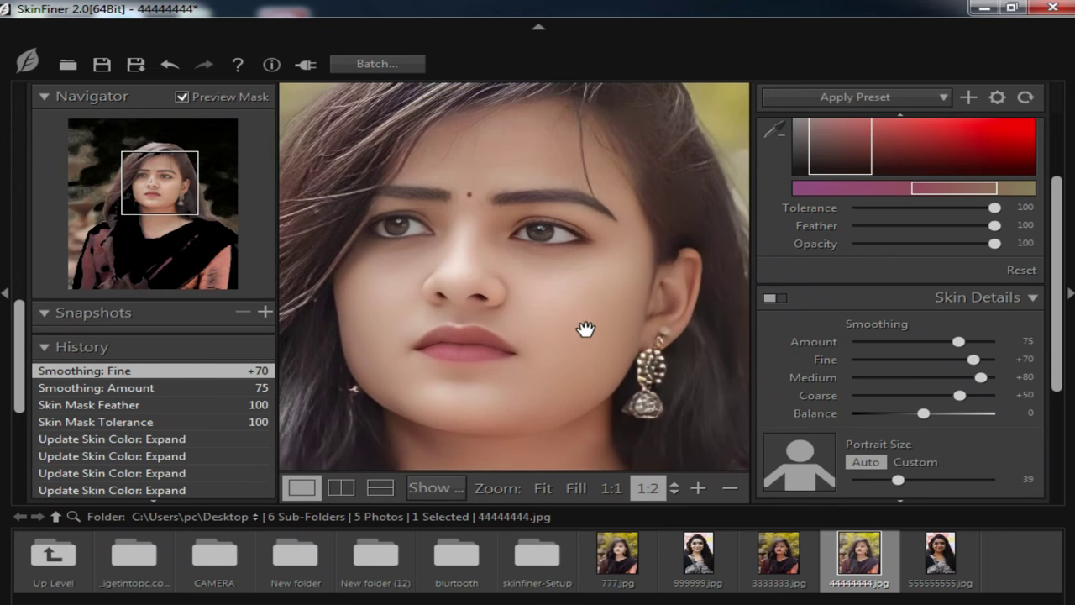
left_click(696, 488)
left_click_drag(640, 373, 606, 271)
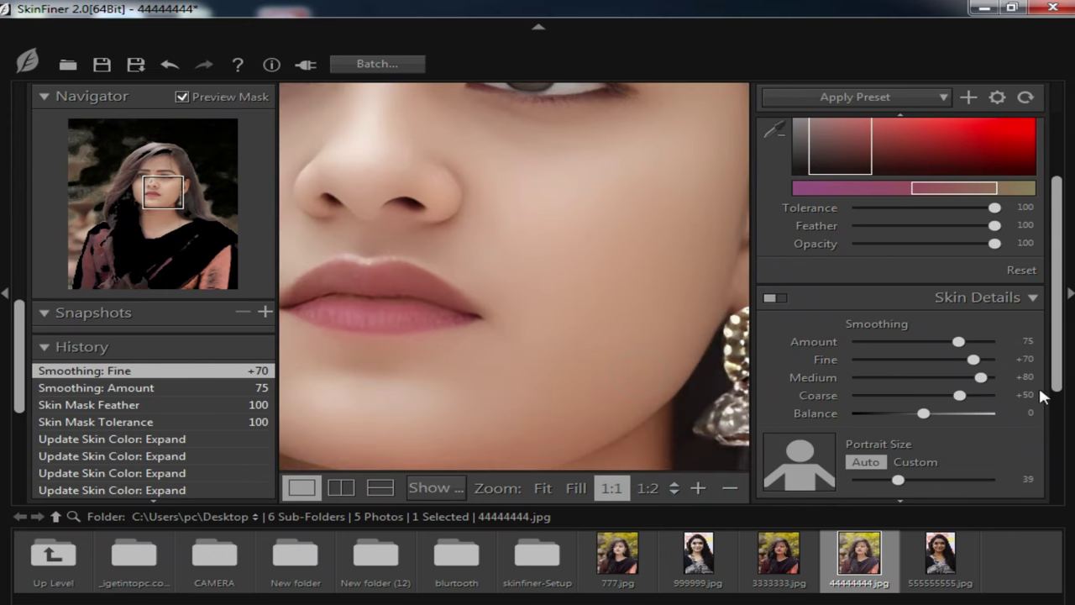
left_click_drag(973, 359, 785, 351)
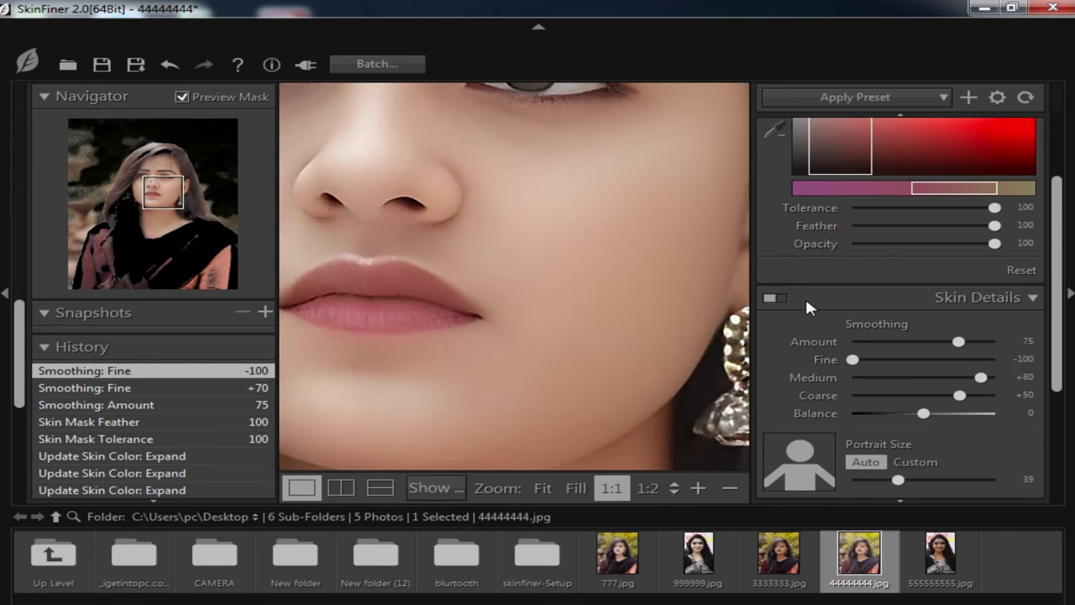
left_click_drag(852, 359, 966, 369)
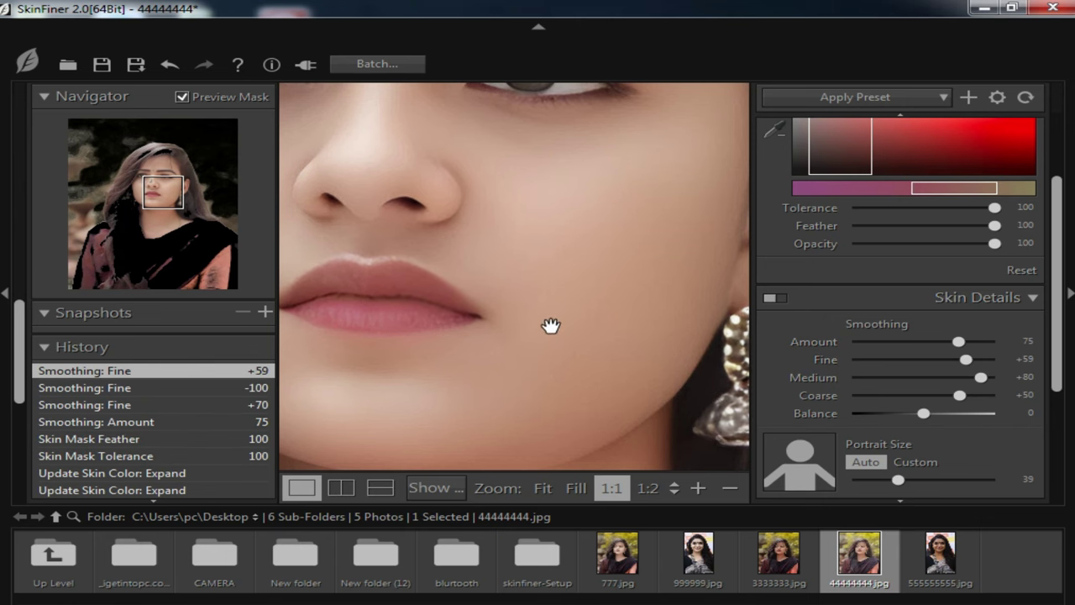
left_click_drag(550, 325, 581, 318)
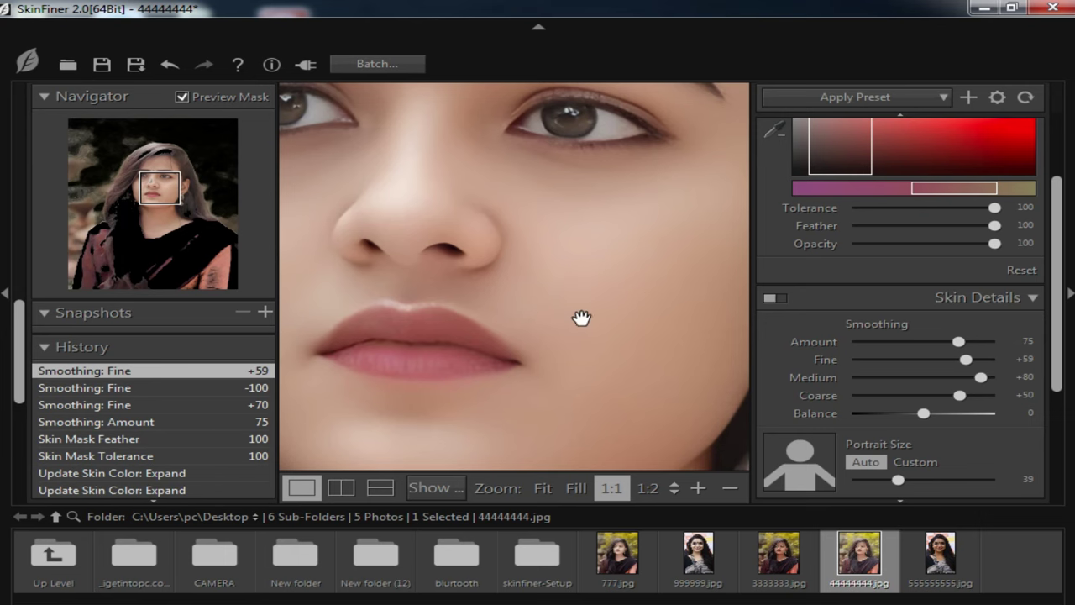
Try different Medium smoothing values, ending at +24.
left_click_drag(980, 377, 857, 379)
mouse_move(446, 233)
left_mouse_down()
mouse_move(555, 317)
mouse_move(619, 319)
mouse_move(560, 245)
left_mouse_up()
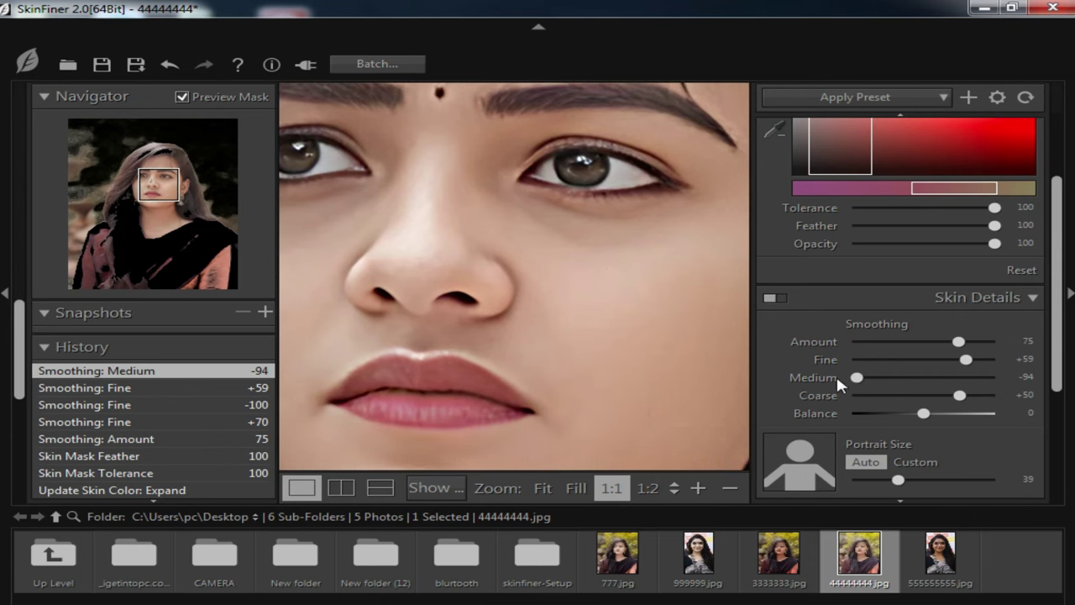
left_click_drag(857, 377, 950, 382)
mouse_move(951, 382)
left_mouse_down()
mouse_move(991, 382)
mouse_move(940, 377)
mouse_move(852, 395)
left_mouse_up()
Zoom out to the whole portrait and set Coarse smoothing to -60 and Balance to -6.
left_click(729, 488)
left_click(729, 488)
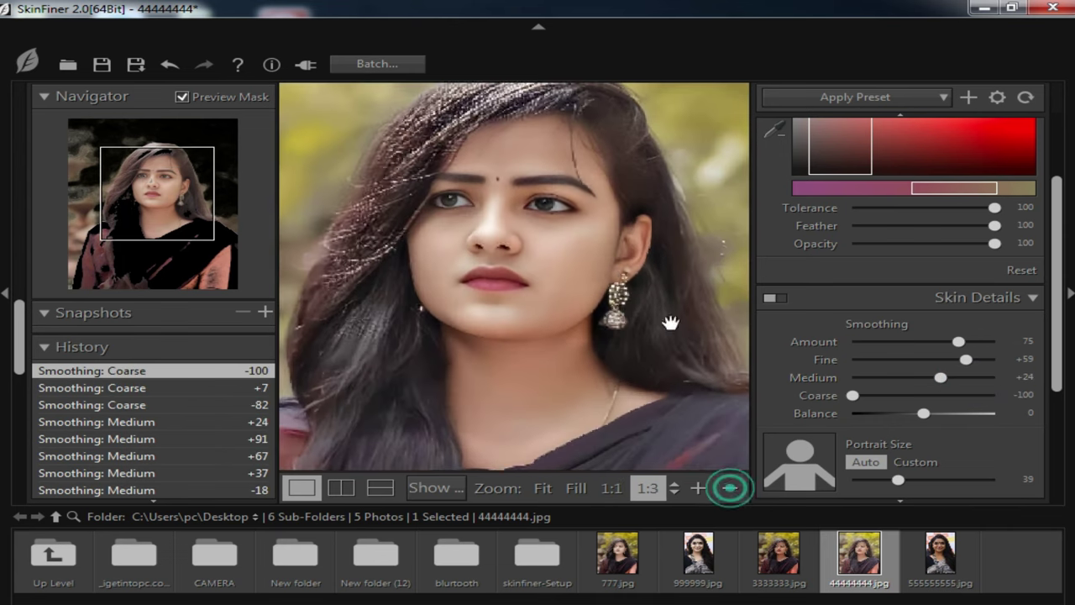
left_click_drag(852, 395, 1018, 405)
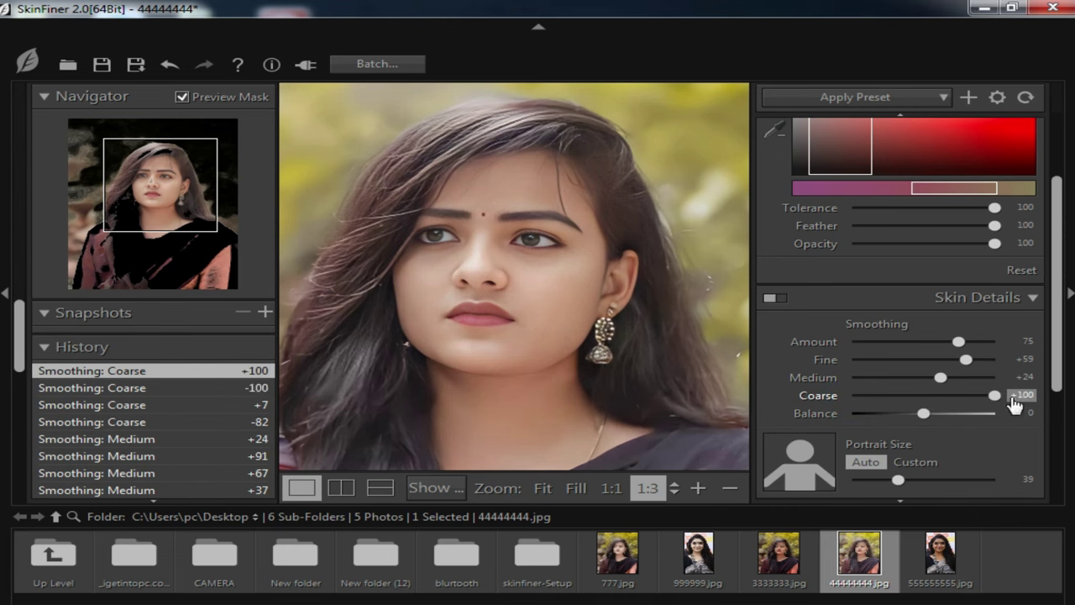
left_click_drag(994, 395, 826, 402)
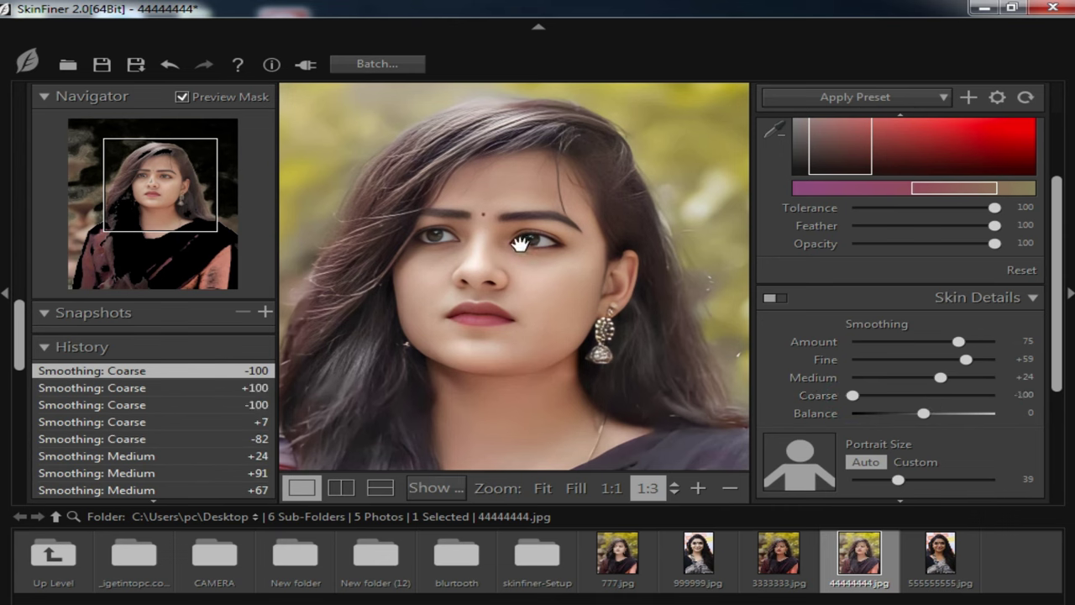
left_click_drag(907, 402, 924, 408)
left_click(881, 395)
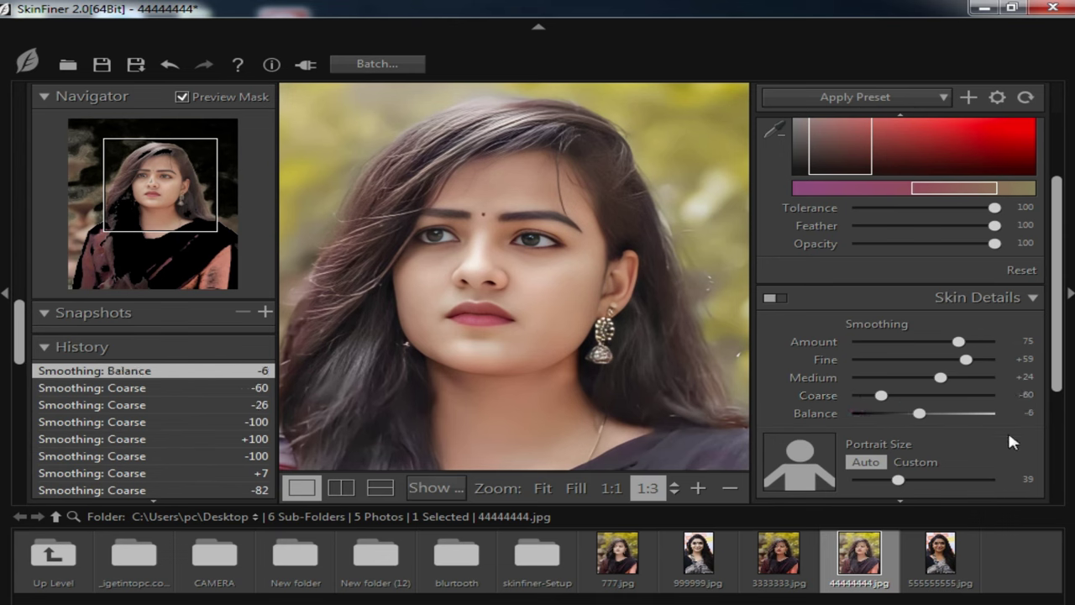
left_click_drag(1056, 344, 1056, 443)
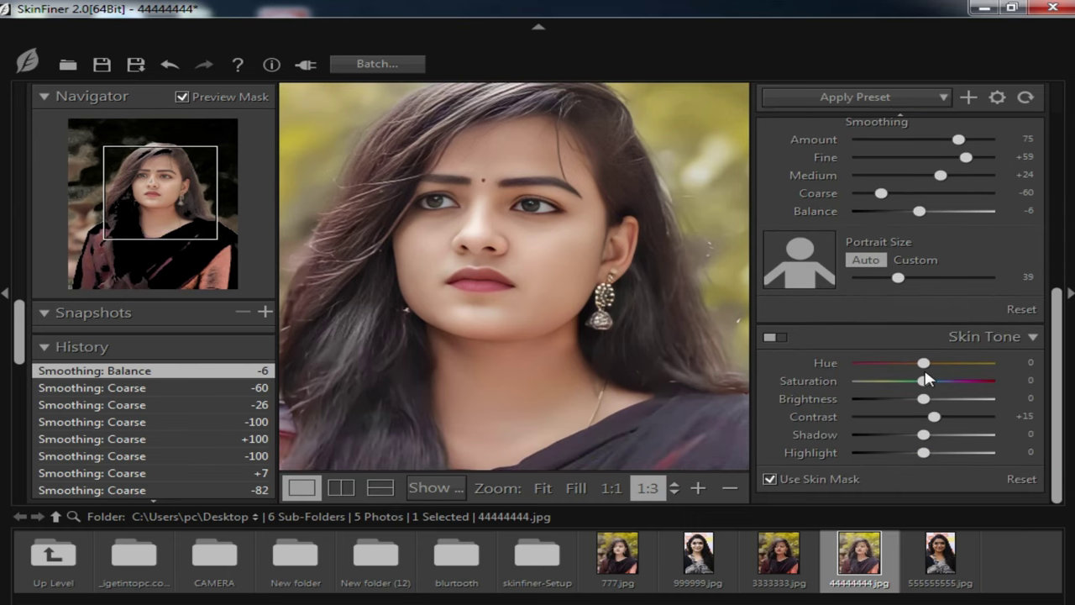
Set Skin Tone to Hue +49, Saturation -2, Brightness +24, Contrast +74, Shadow -21, Highlight +9.
left_click(924, 363)
mouse_move(911, 365)
left_mouse_down()
mouse_move(959, 372)
mouse_move(963, 380)
mouse_move(909, 386)
mouse_move(957, 400)
left_mouse_up()
mouse_move(937, 418)
left_mouse_down()
mouse_move(977, 416)
mouse_move(944, 398)
mouse_move(972, 417)
mouse_move(905, 437)
mouse_move(920, 436)
mouse_move(914, 458)
mouse_move(936, 458)
left_mouse_up()
left_click_drag(973, 417, 907, 434)
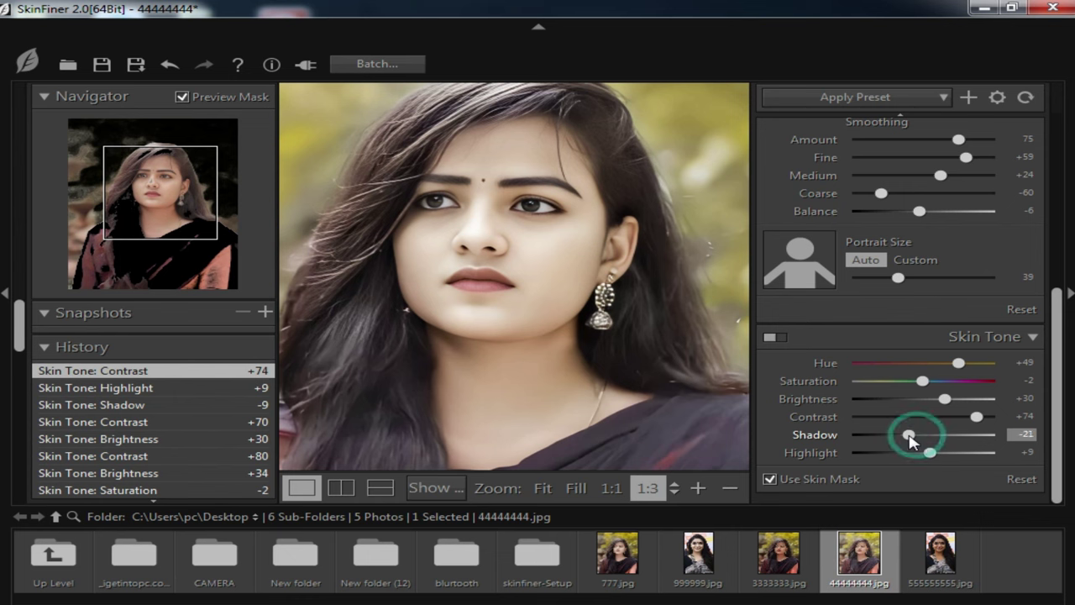
left_click_drag(945, 399, 938, 406)
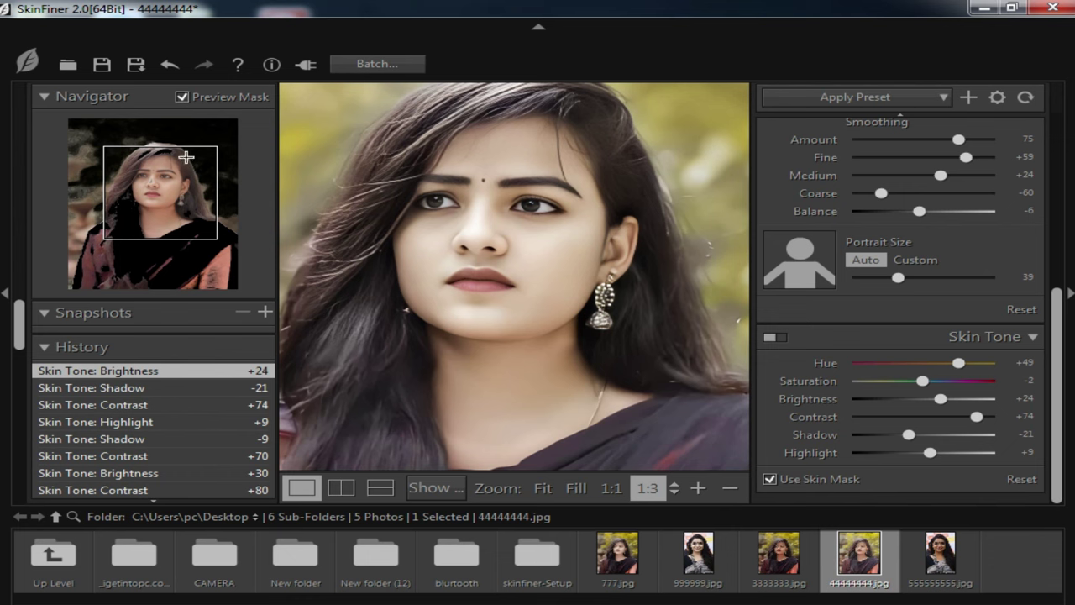
left_click(138, 67)
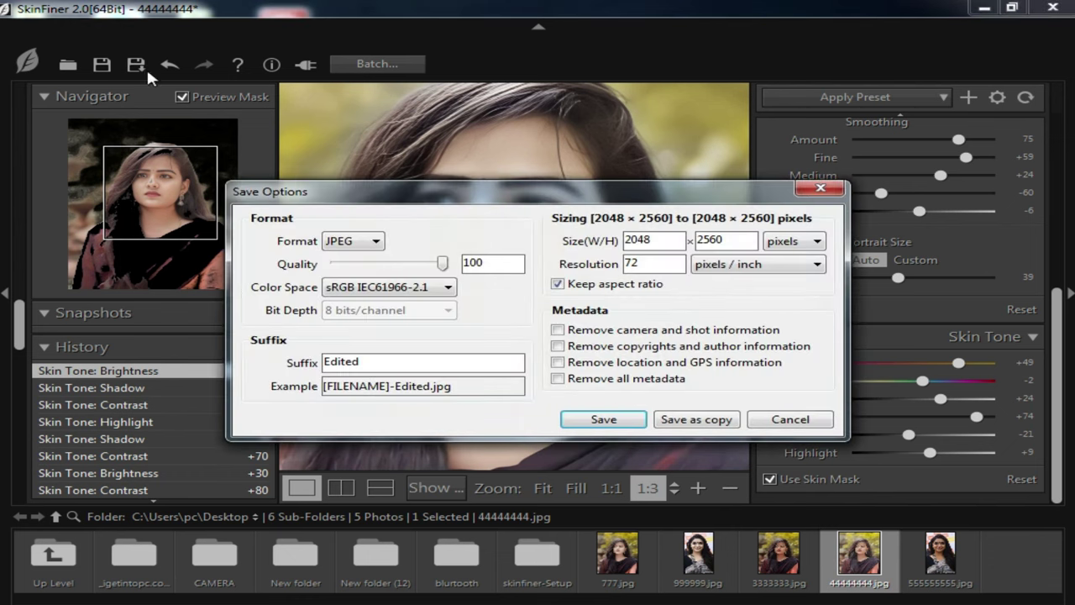
left_click_drag(654, 265, 556, 263)
left_click(604, 420)
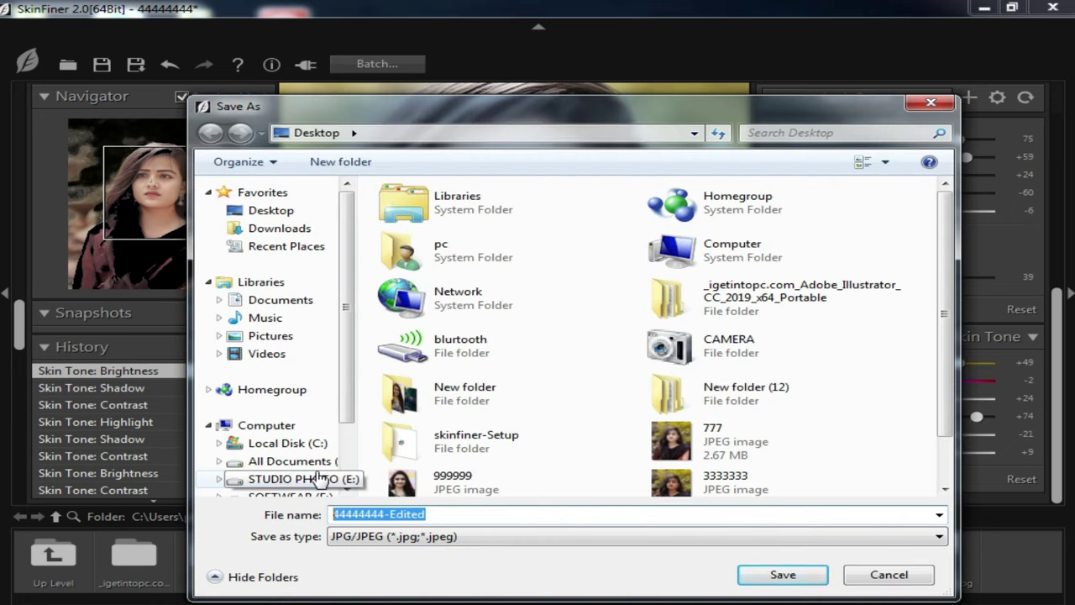
type("www")
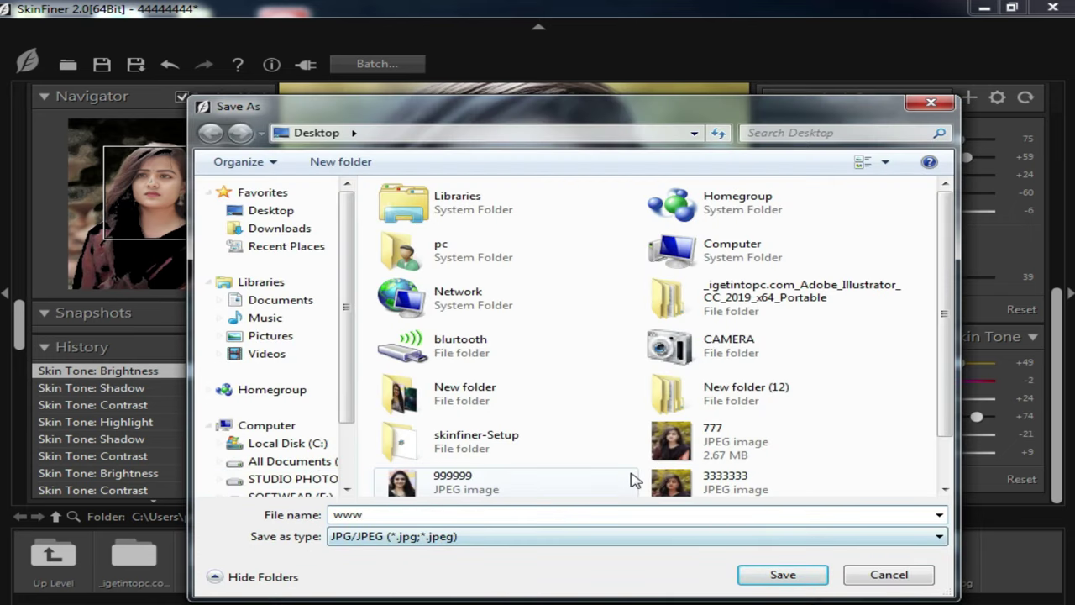
left_click(270, 210)
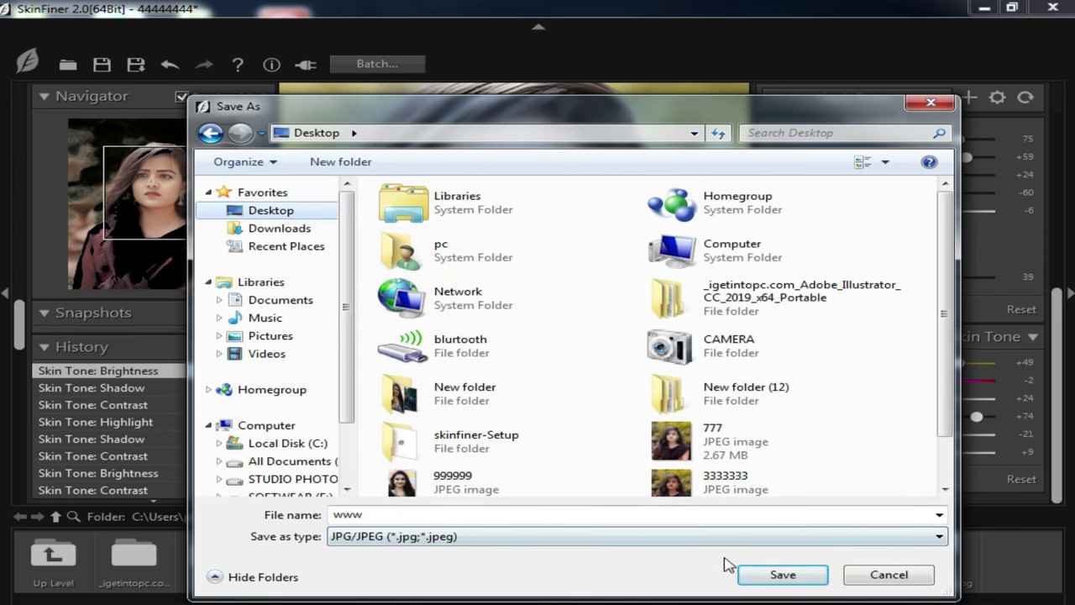
left_click(782, 575)
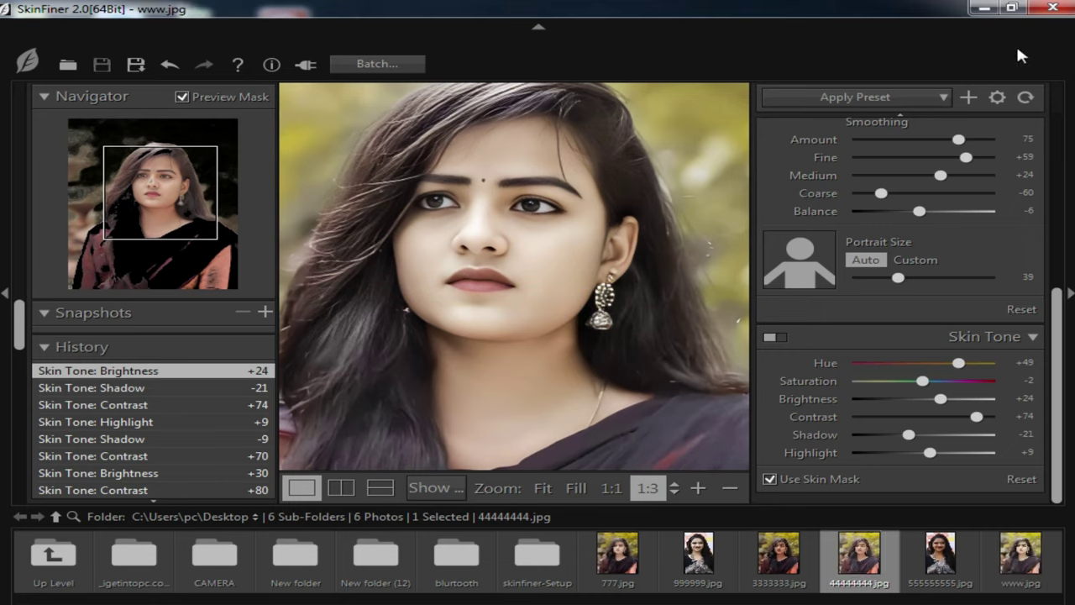
left_click(983, 8)
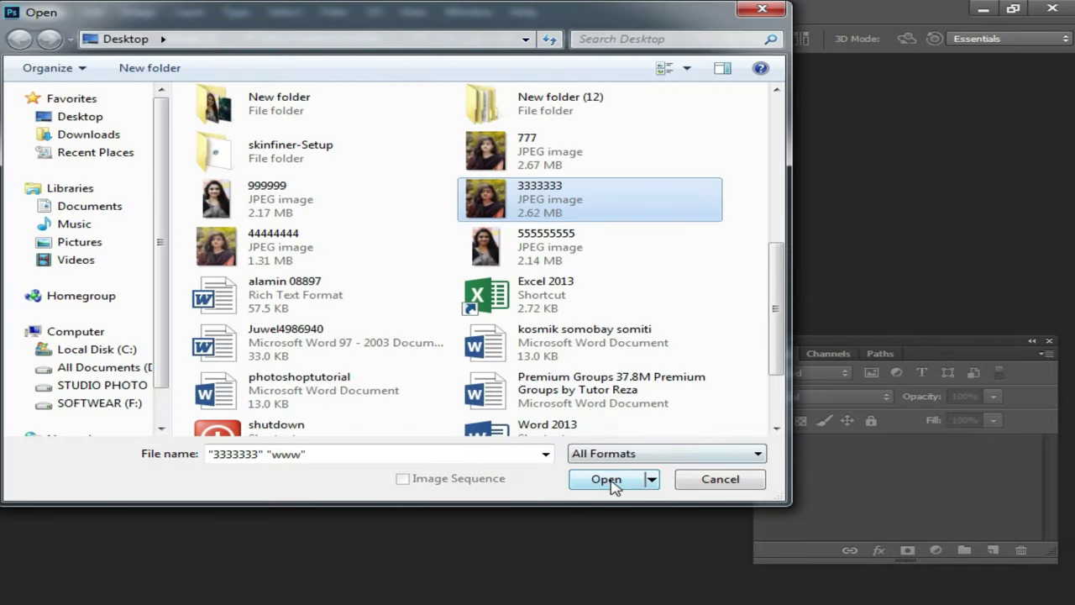
left_click(592, 476)
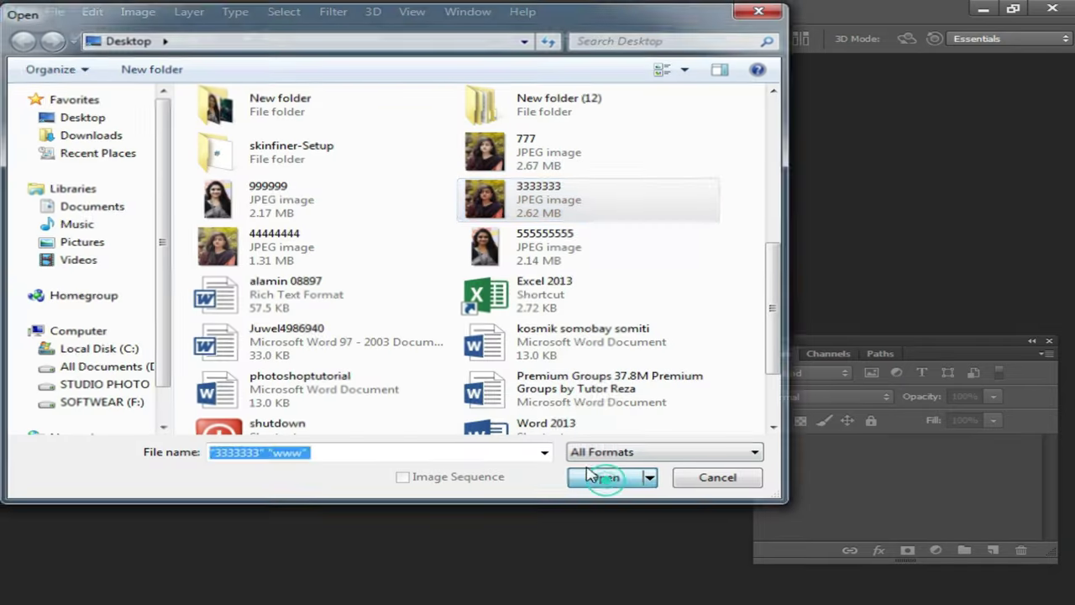
left_click_drag(330, 69, 265, 139)
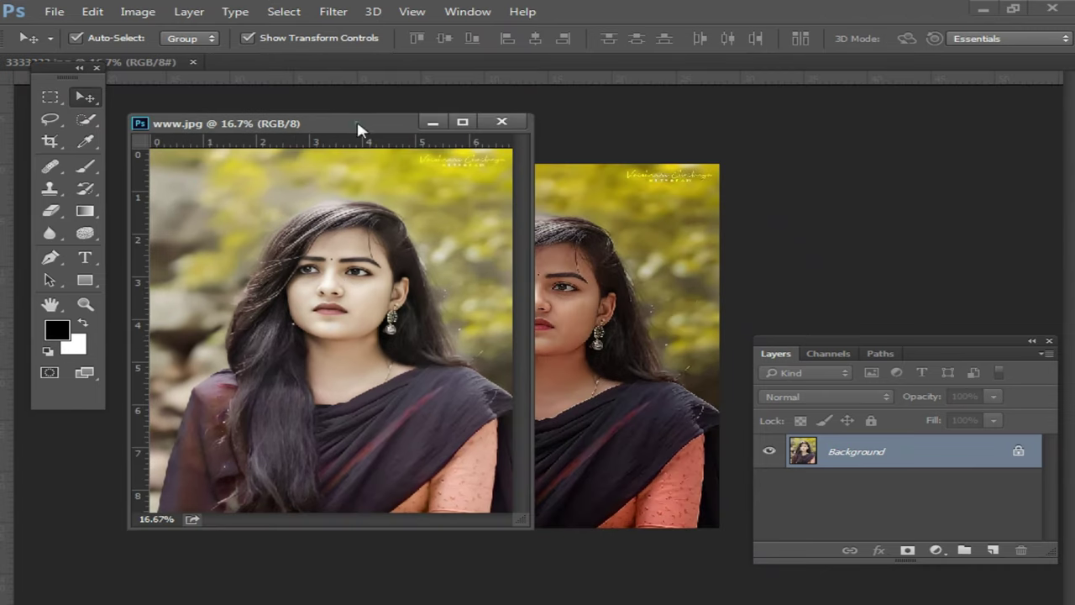
left_click_drag(359, 127, 306, 61)
mouse_move(427, 75)
left_mouse_down()
mouse_move(567, 228)
mouse_move(695, 65)
left_mouse_up()
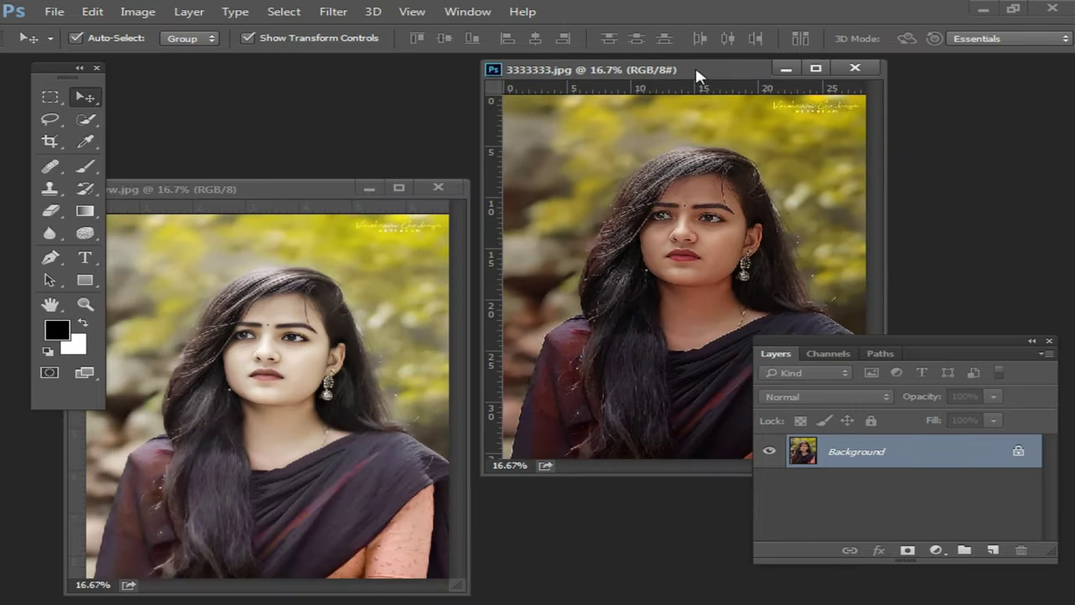
left_click_drag(297, 187, 299, 86)
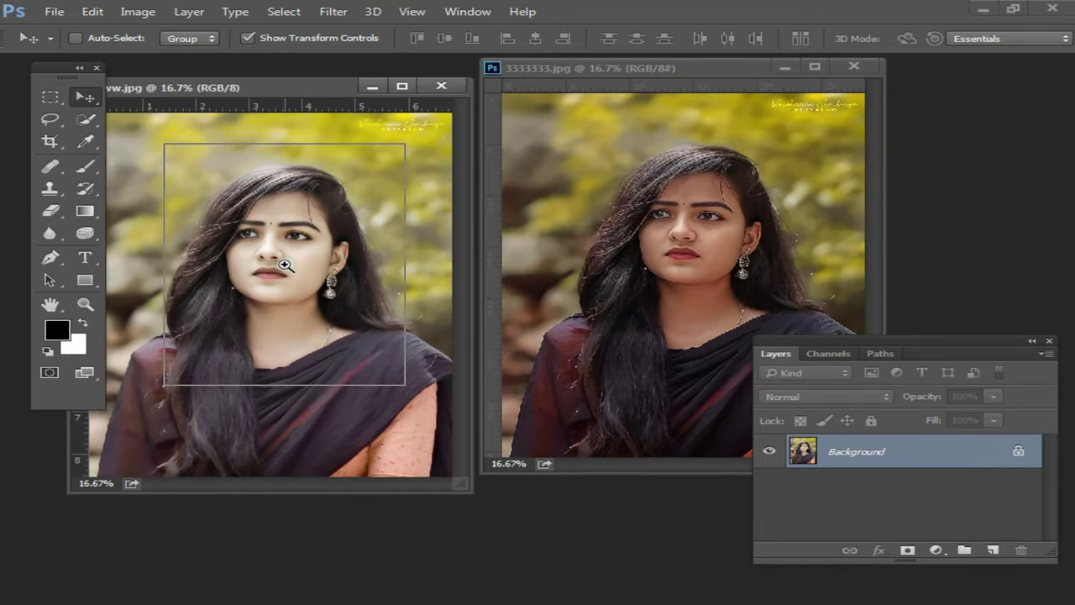
Zoom both portraits in around the mouth and nose to compare the retouch.
left_click(286, 267, "ctrl")
left_click(298, 276, "ctrl")
left_click(301, 285, "ctrl")
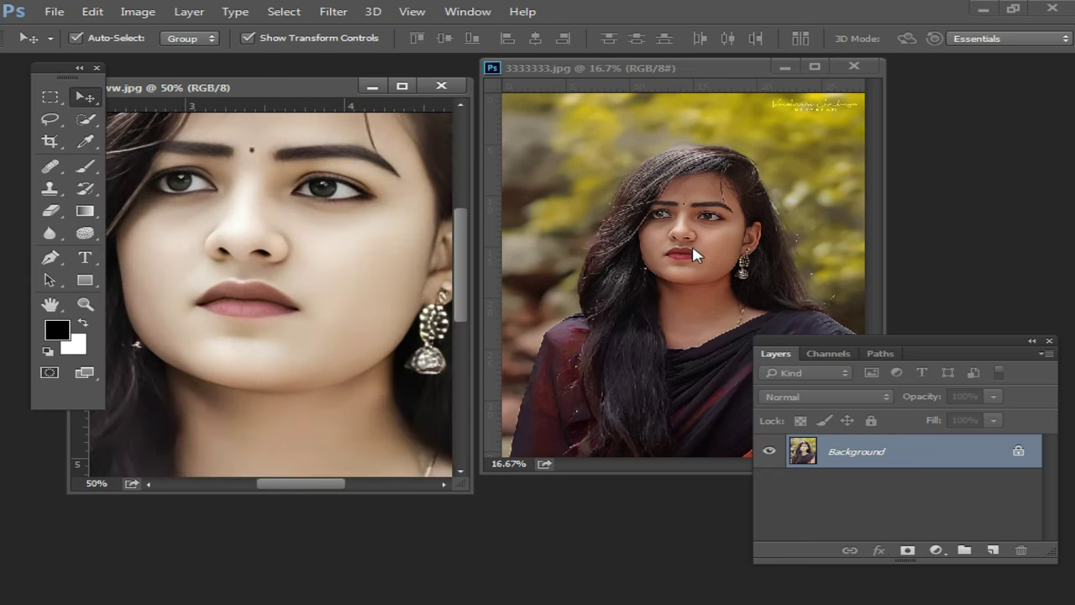
left_click(695, 257, "ctrl")
left_click(695, 257, "ctrl")
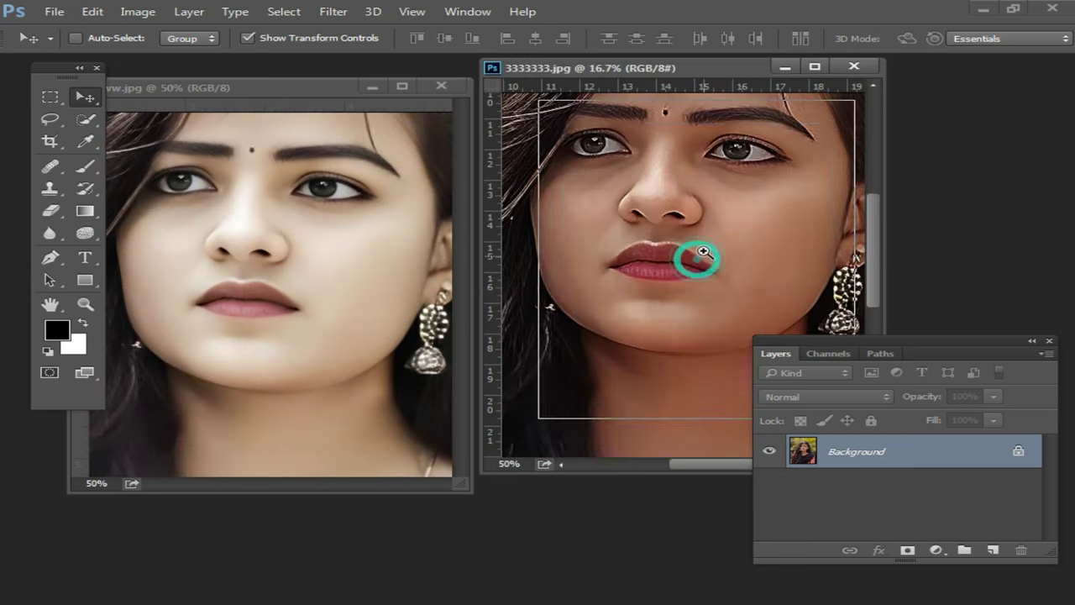
left_click(696, 255, "ctrl")
left_click(710, 283, "ctrl")
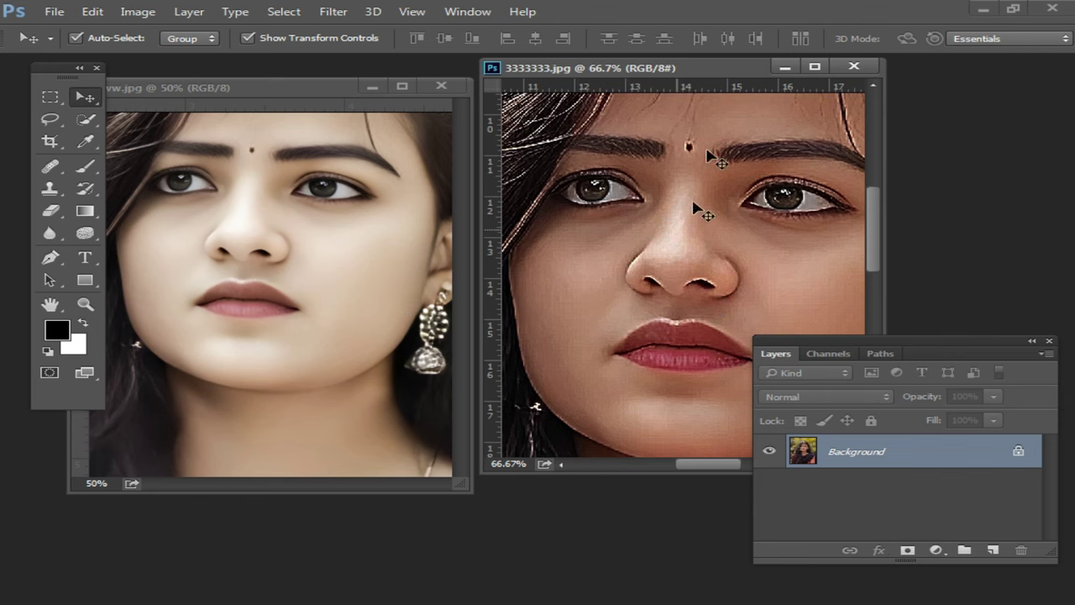
Reposition the 3333333.jpg window, then close both portrait documents.
left_click_drag(696, 72, 701, 71)
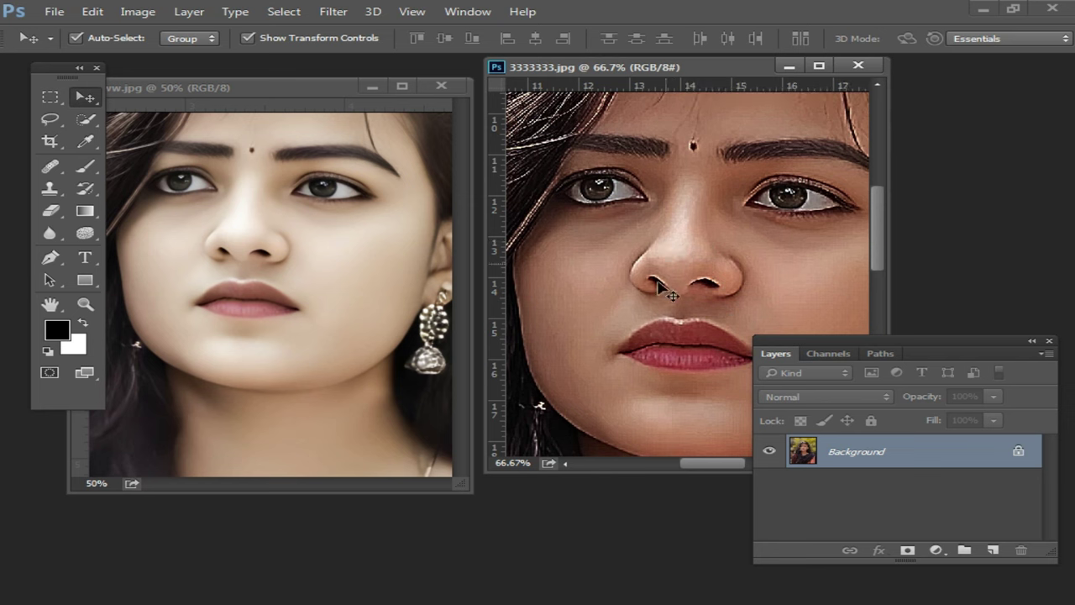
left_click_drag(712, 294, 713, 260)
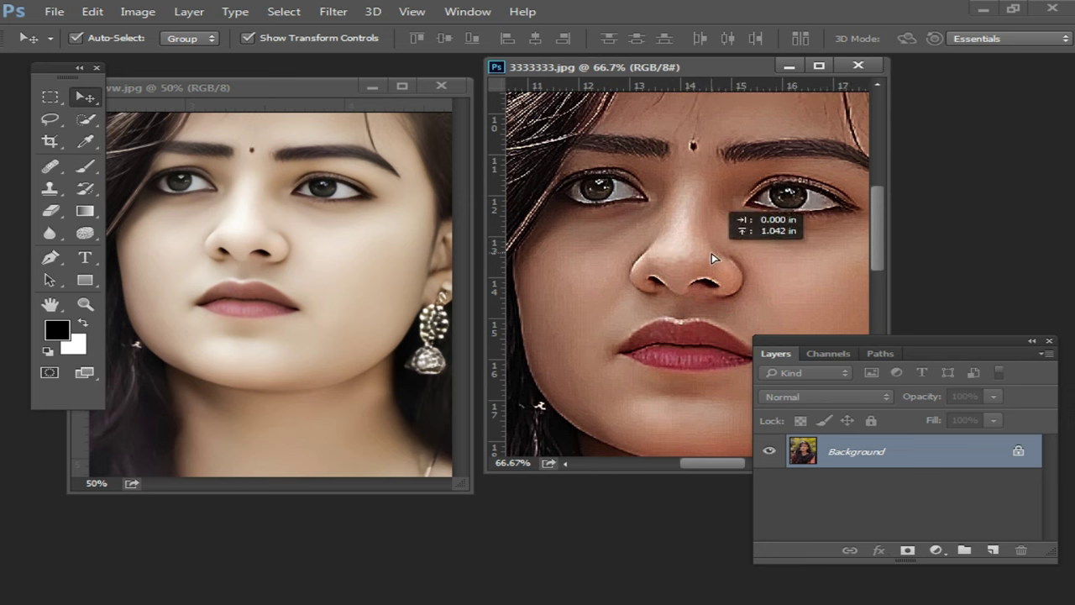
left_click(558, 246)
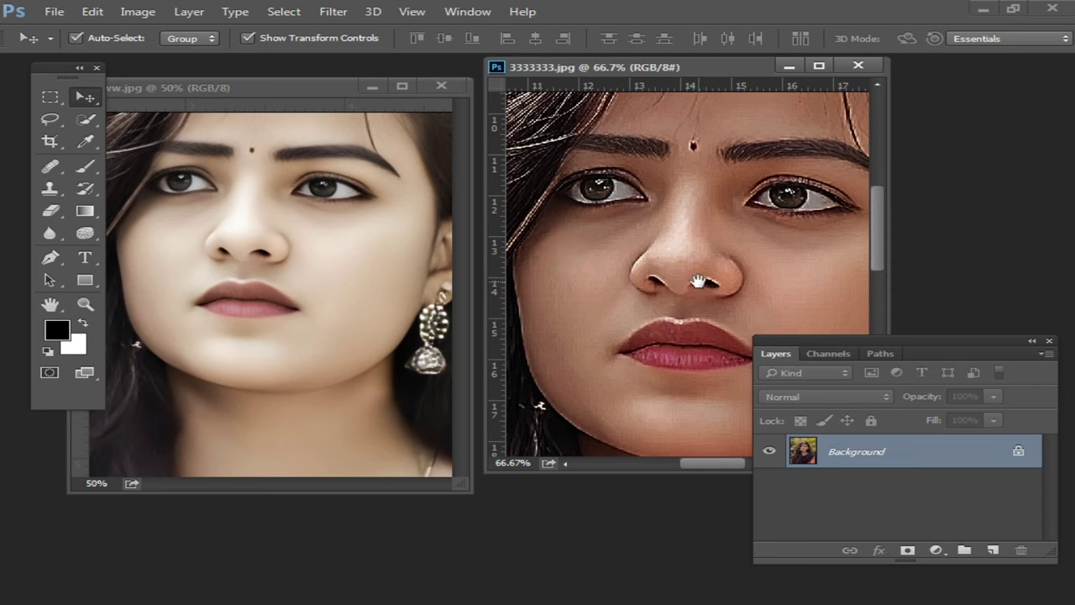
left_click_drag(704, 286, 675, 190)
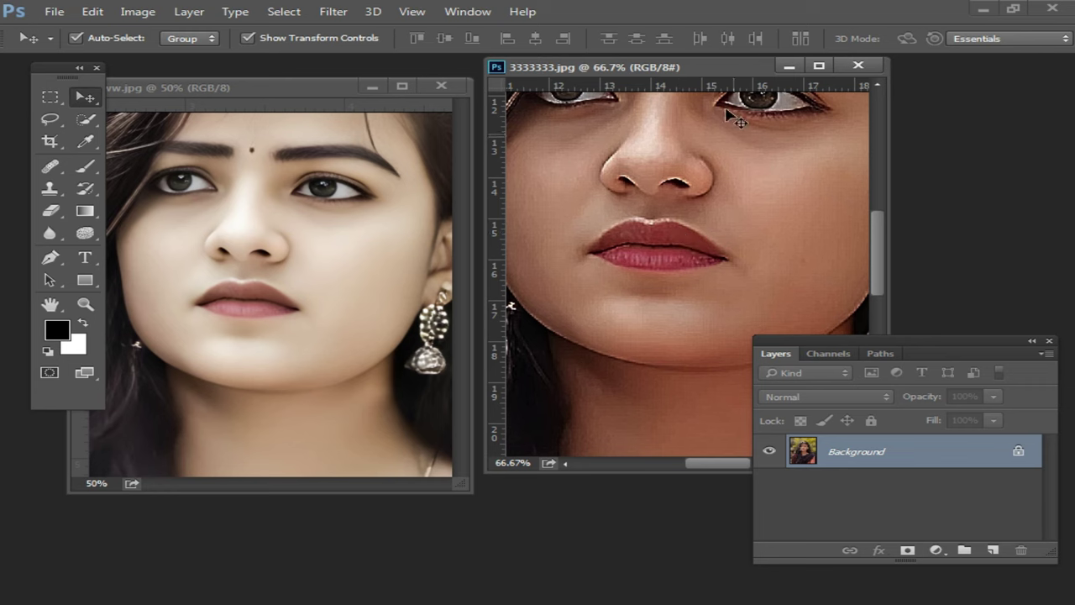
left_click_drag(685, 71, 659, 109)
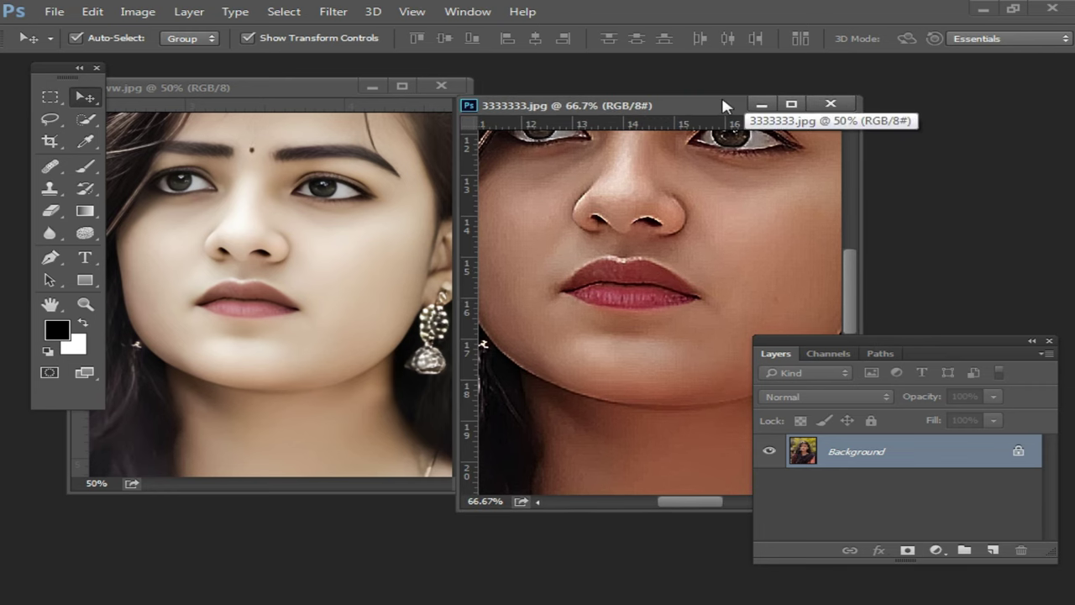
left_click_drag(679, 105, 680, 87)
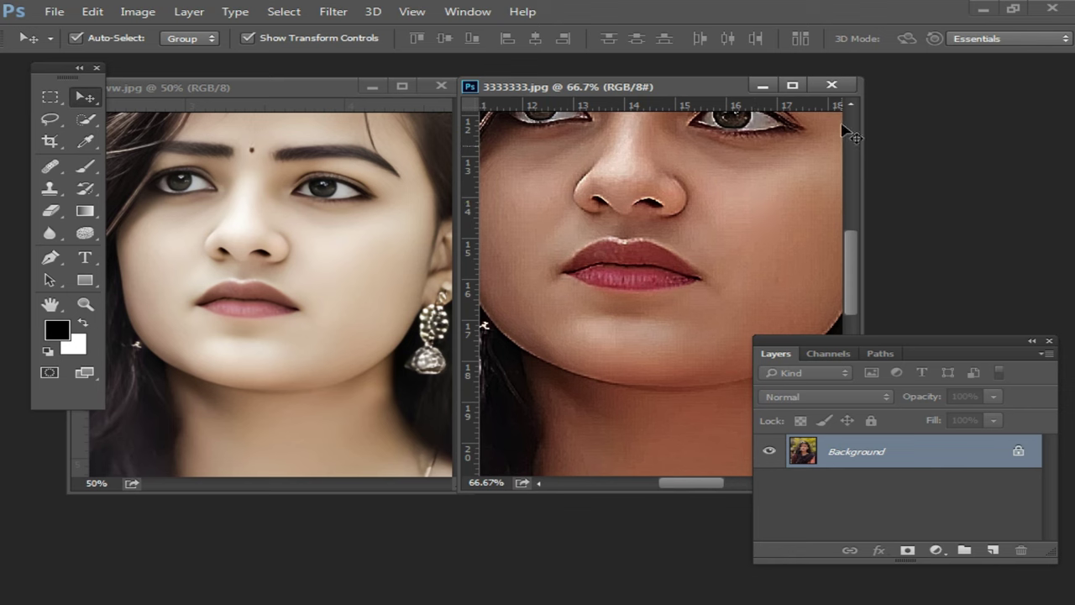
left_click(832, 86)
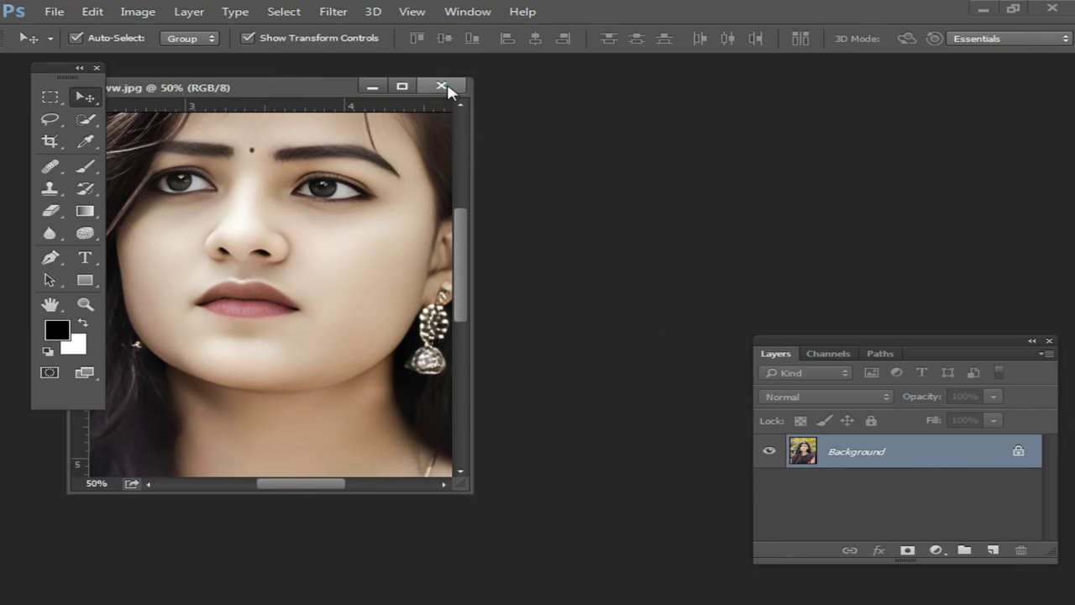
left_click(441, 87)
Open the turban-woman portrait from Desktop > New folder in Photoshop.
double_click(583, 236)
left_click(711, 283)
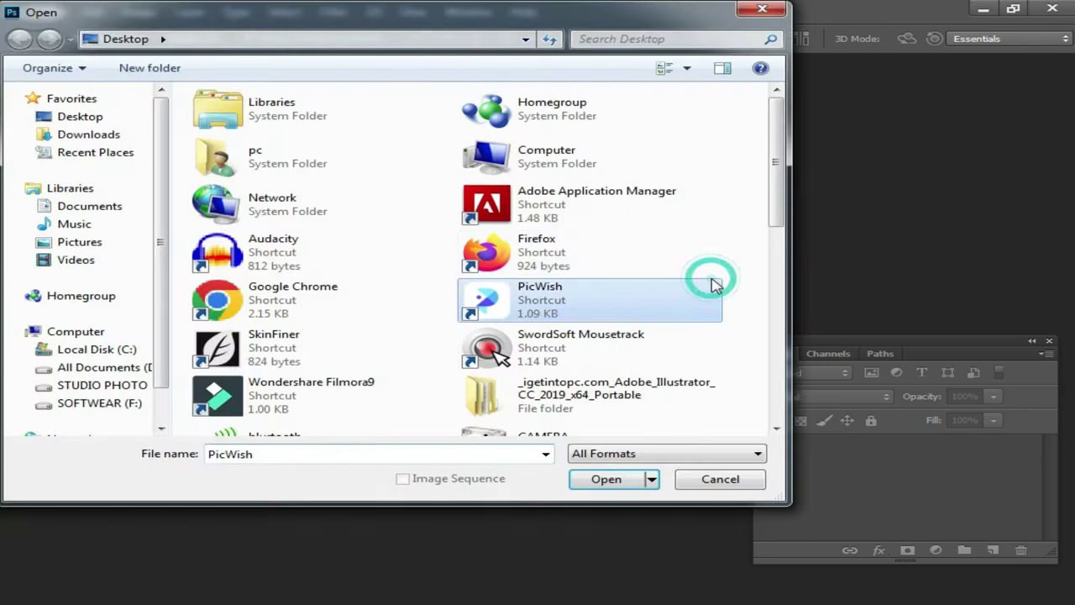
scroll(719, 301, "down", 3)
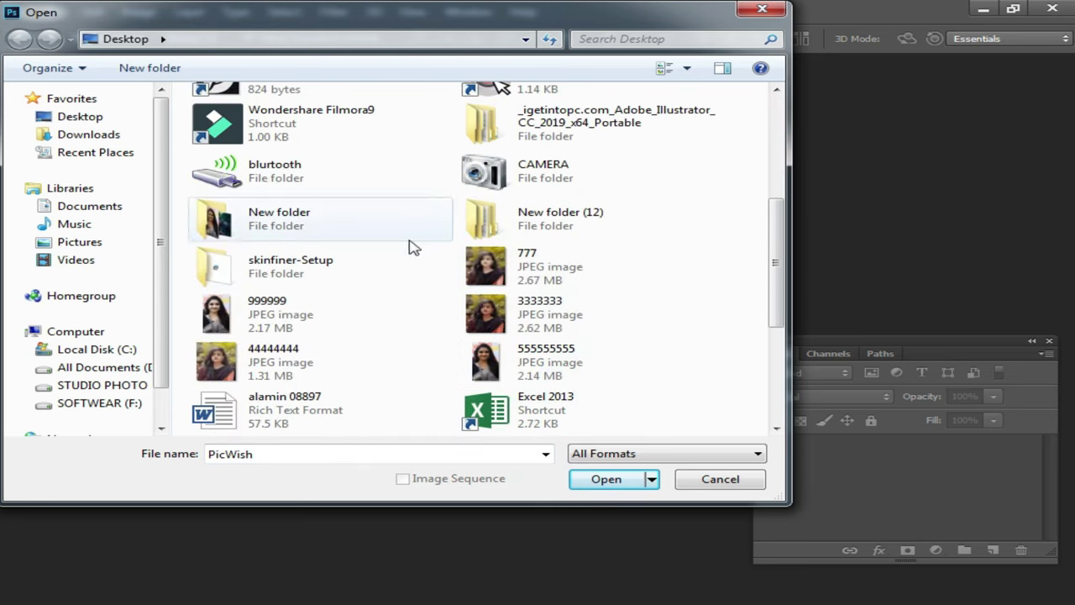
double_click(263, 227)
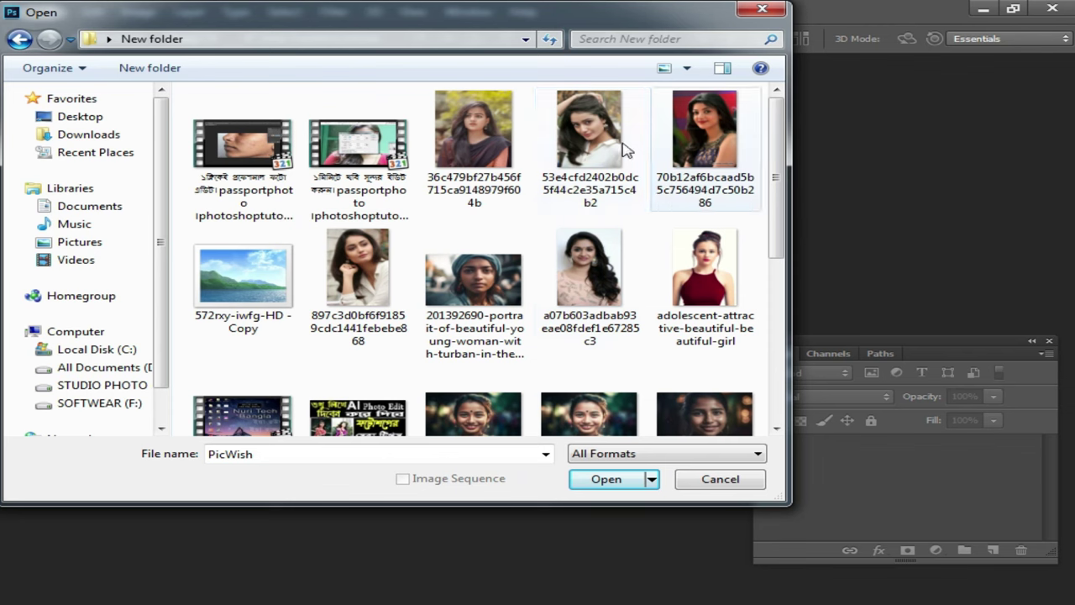
scroll(643, 286, "down", 1)
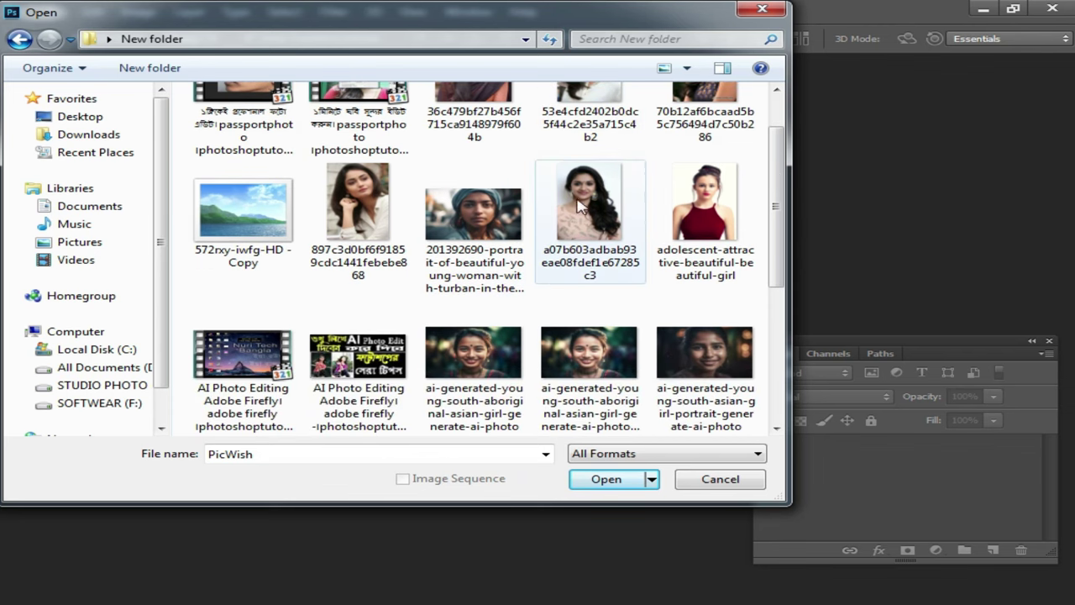
left_click(487, 219)
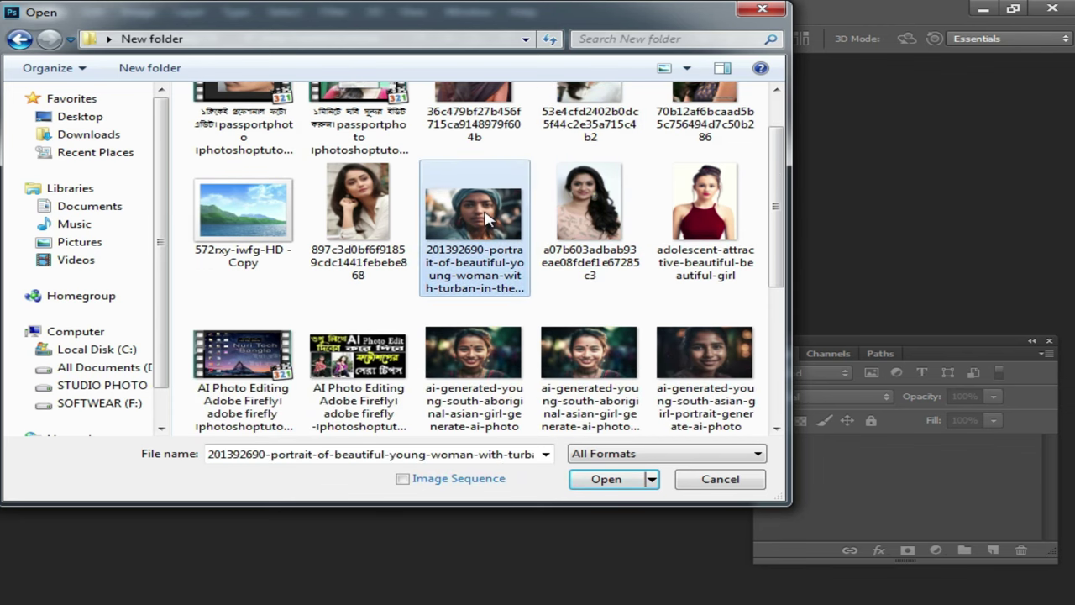
double_click(488, 219)
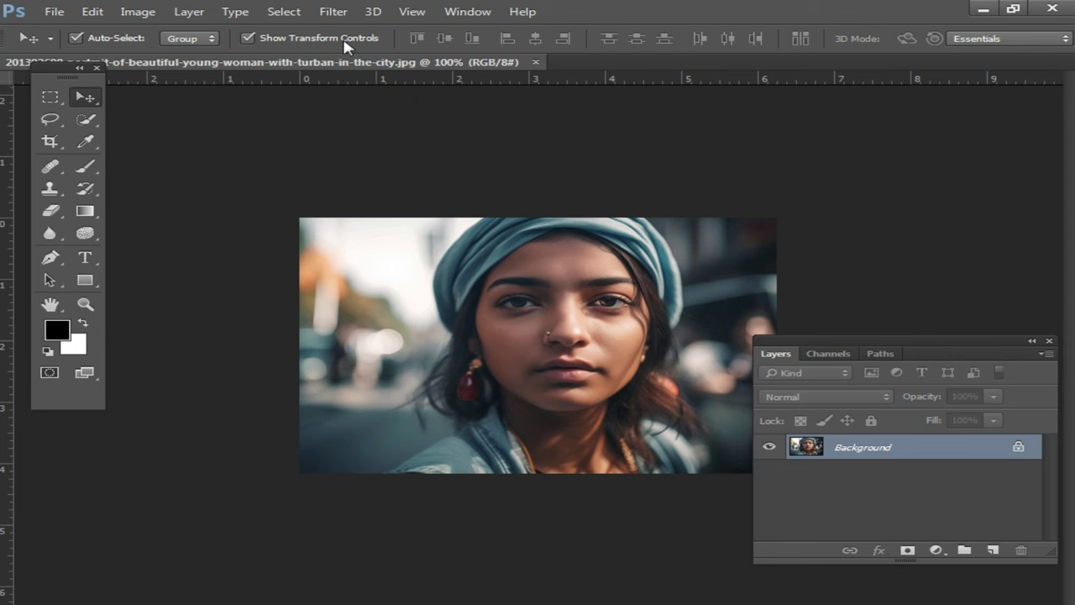
Close the standalone SkinFiner and run Filter > Photo-Toolbox > SkinFiner on the portrait.
right_click(617, 604)
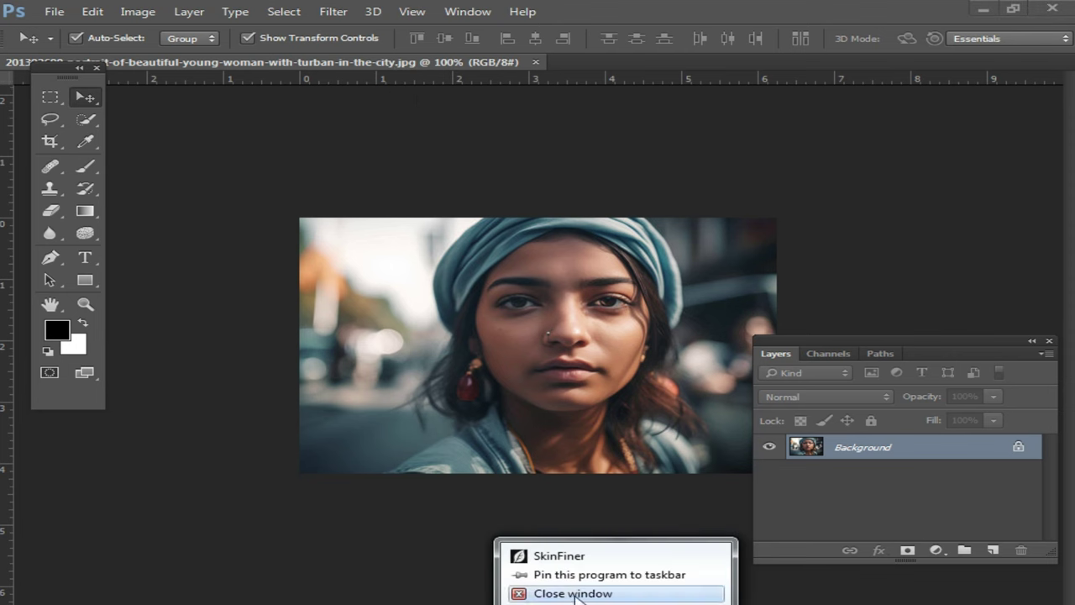
left_click(563, 588)
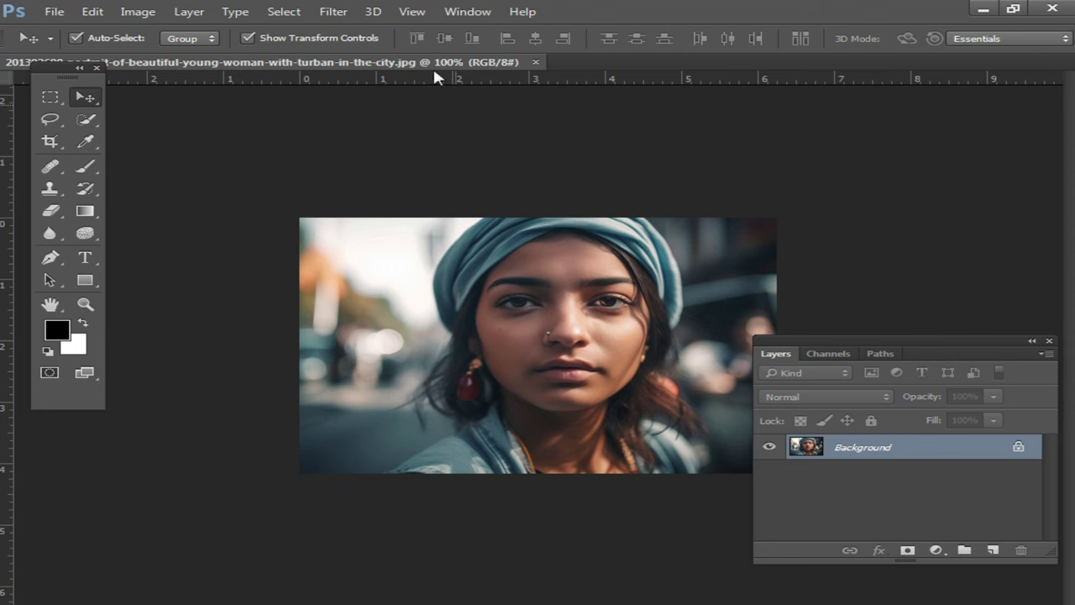
left_click(333, 12)
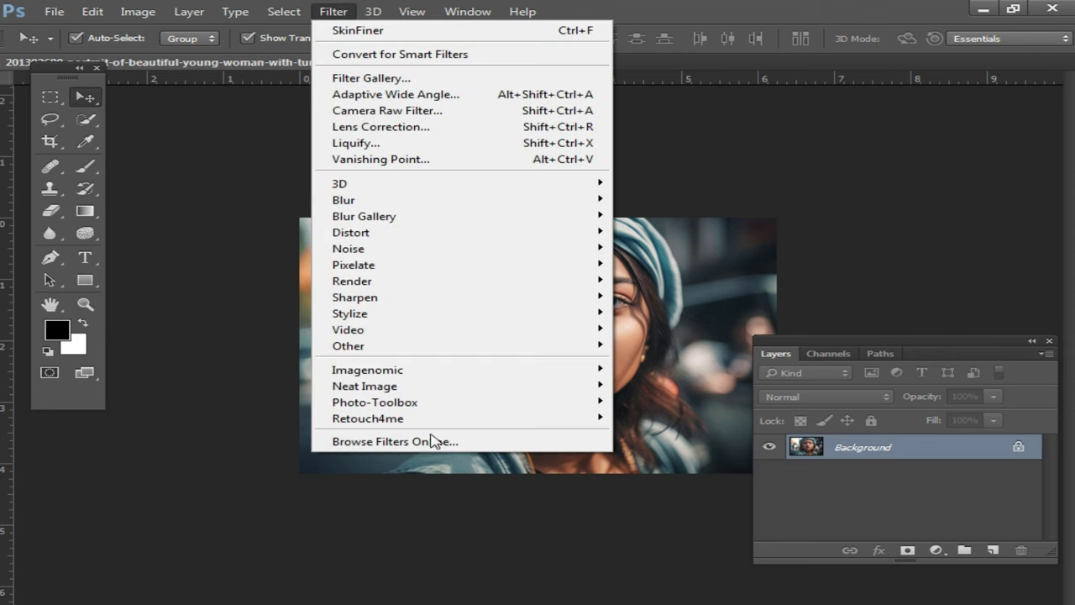
mouse_move(375, 402)
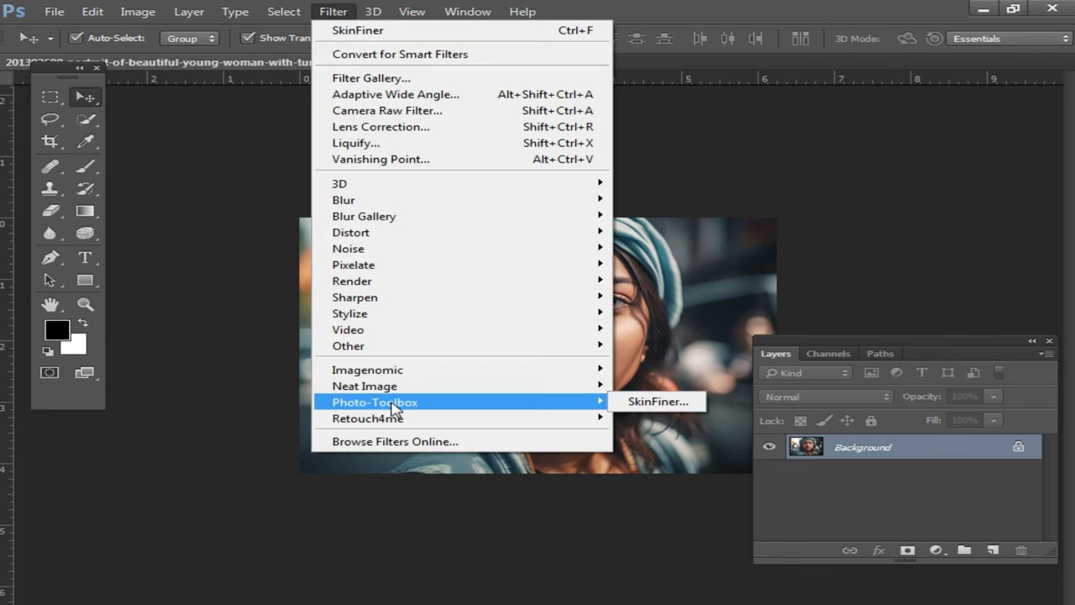
left_click(663, 405)
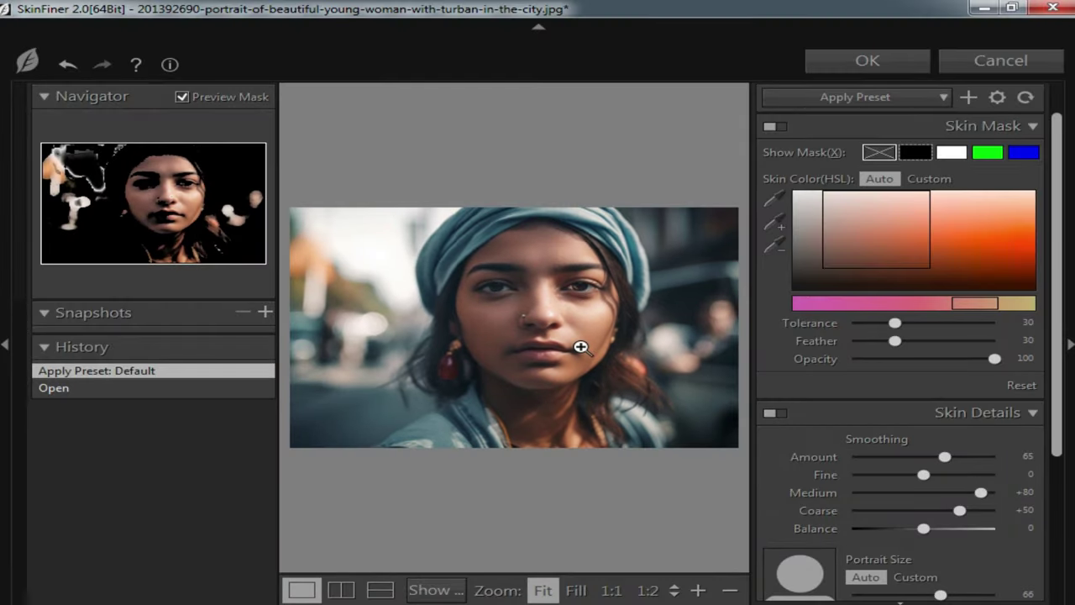
Set Skin Tone Brightness +52, Contrast +50, Shadow +100, Highlight +41, Hue -17, Saturation +19.
left_click_drag(1058, 314, 1062, 430)
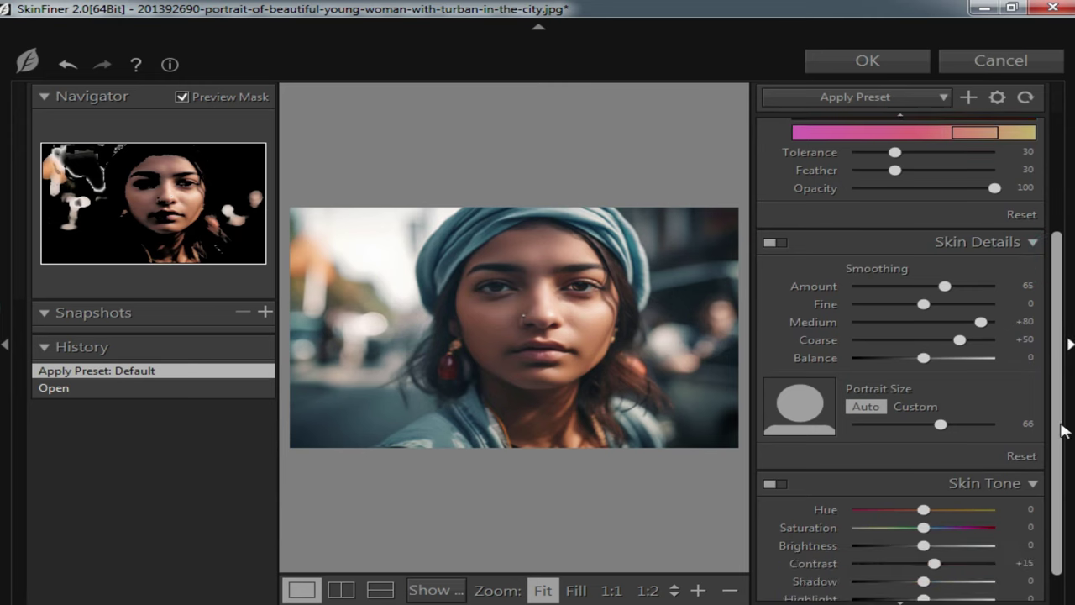
scroll(1062, 428, "down", 1)
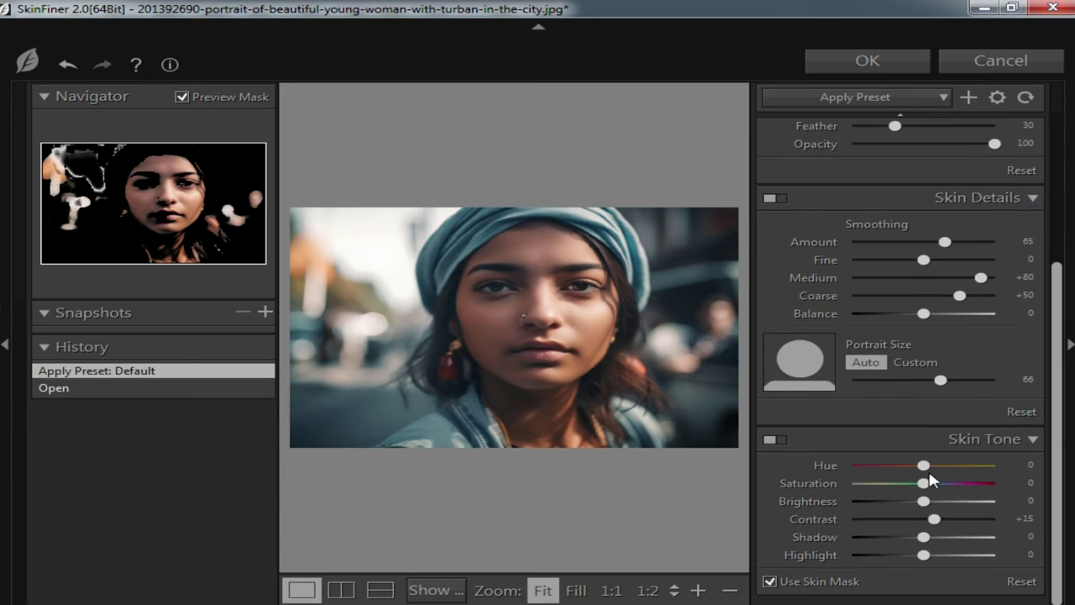
mouse_move(924, 485)
left_mouse_down()
mouse_move(976, 502)
mouse_move(960, 502)
mouse_move(940, 538)
mouse_move(1019, 537)
left_mouse_up()
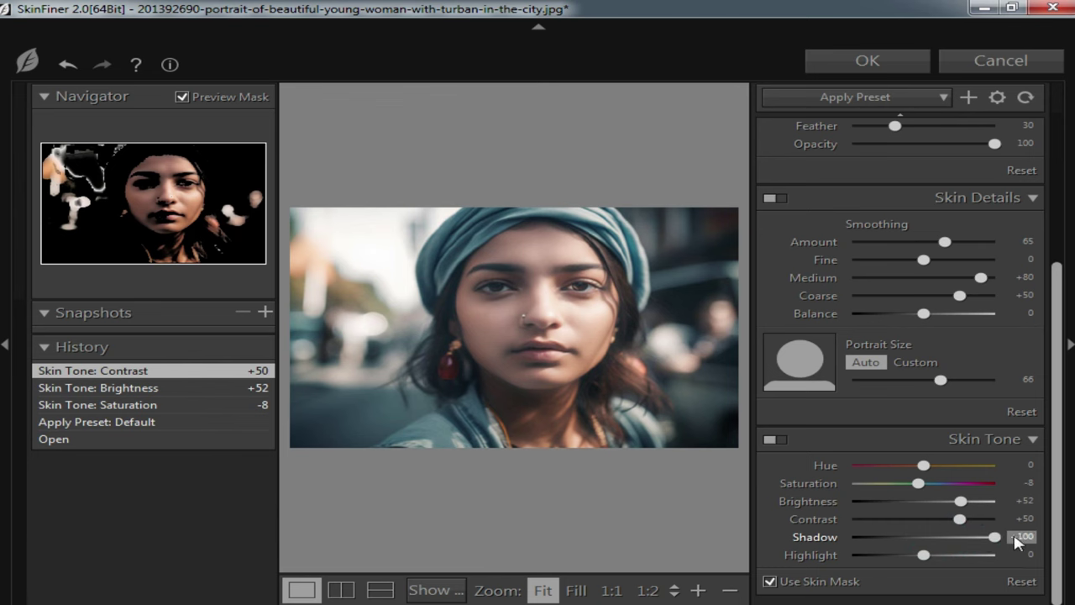
mouse_move(924, 555)
left_mouse_down()
mouse_move(959, 561)
mouse_move(952, 556)
left_mouse_up()
mouse_move(924, 464)
left_mouse_down()
mouse_move(947, 472)
mouse_move(912, 466)
mouse_move(900, 488)
mouse_move(940, 487)
left_mouse_up()
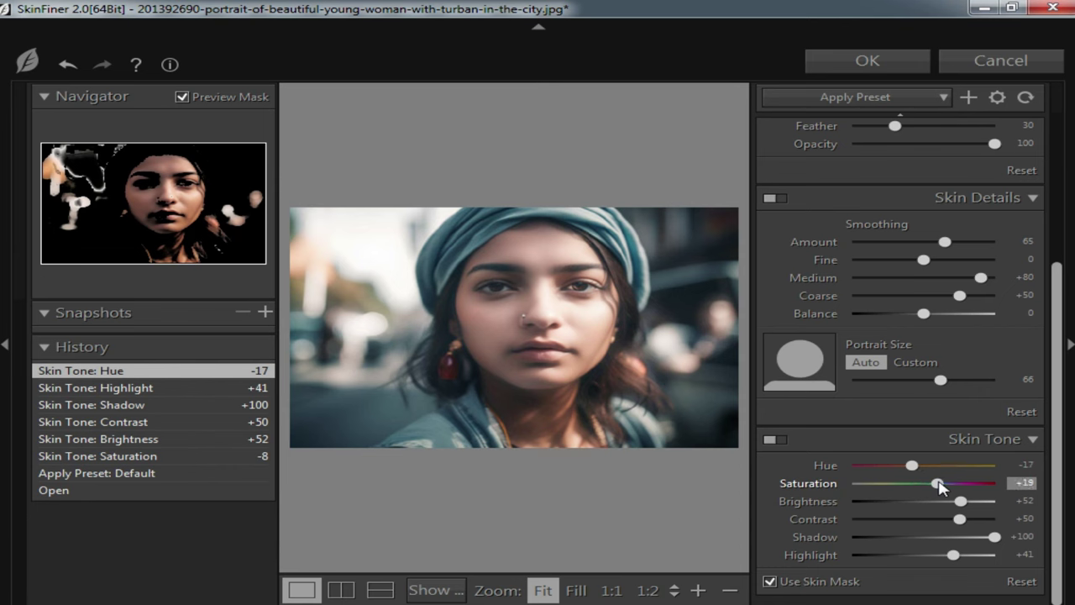
Widen the Skin Mask to Tolerance 92 and Feather 89, then apply with OK.
scroll(951, 182, "up", 2)
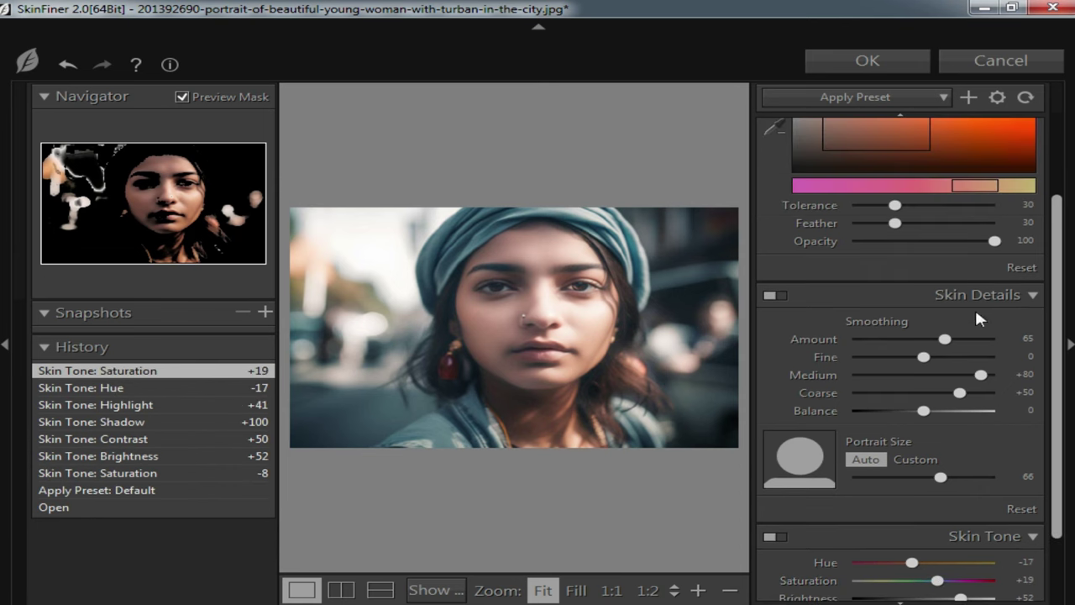
left_click_drag(896, 223, 973, 224)
mouse_move(894, 205)
left_mouse_down()
mouse_move(967, 205)
mouse_move(978, 223)
left_mouse_up()
left_click_drag(966, 205, 983, 205)
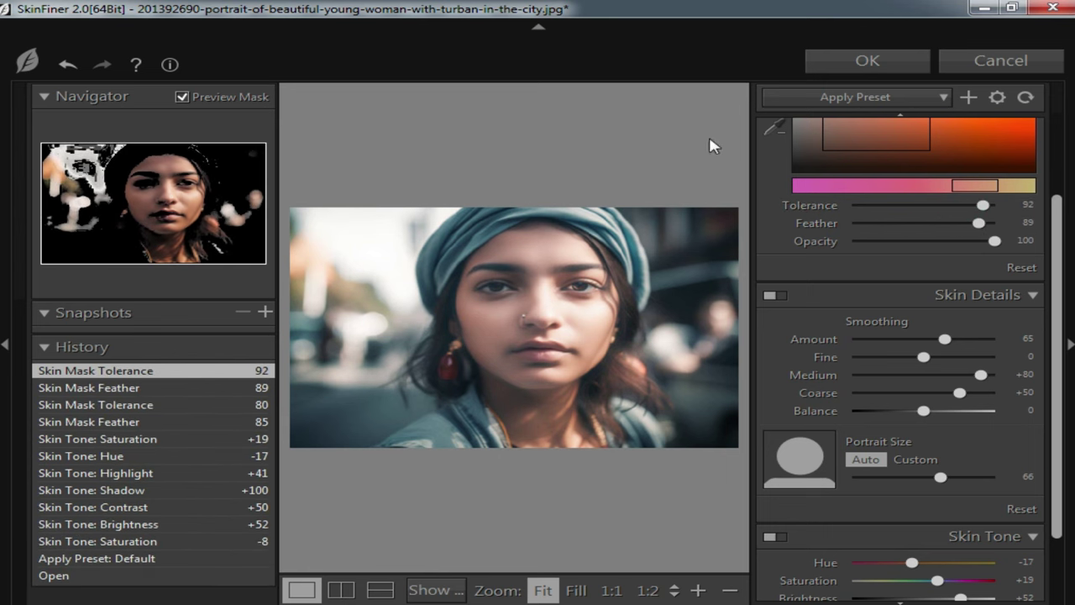
left_click(877, 60)
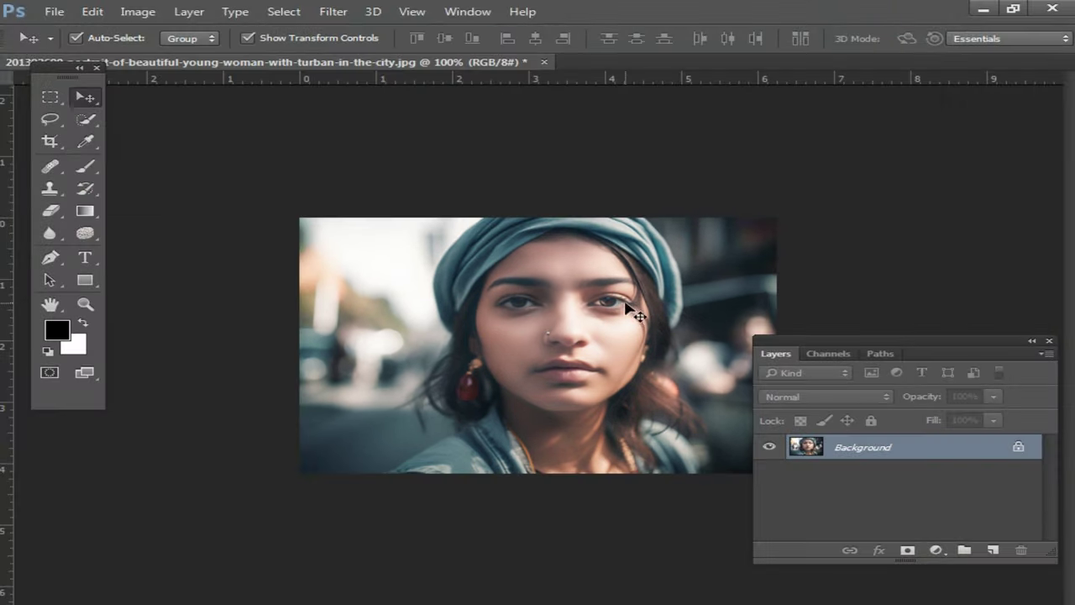
Zoom in on the retouched face and back out, then minimize Photoshop and launch SkinFiner.
left_click(613, 343, "ctrl")
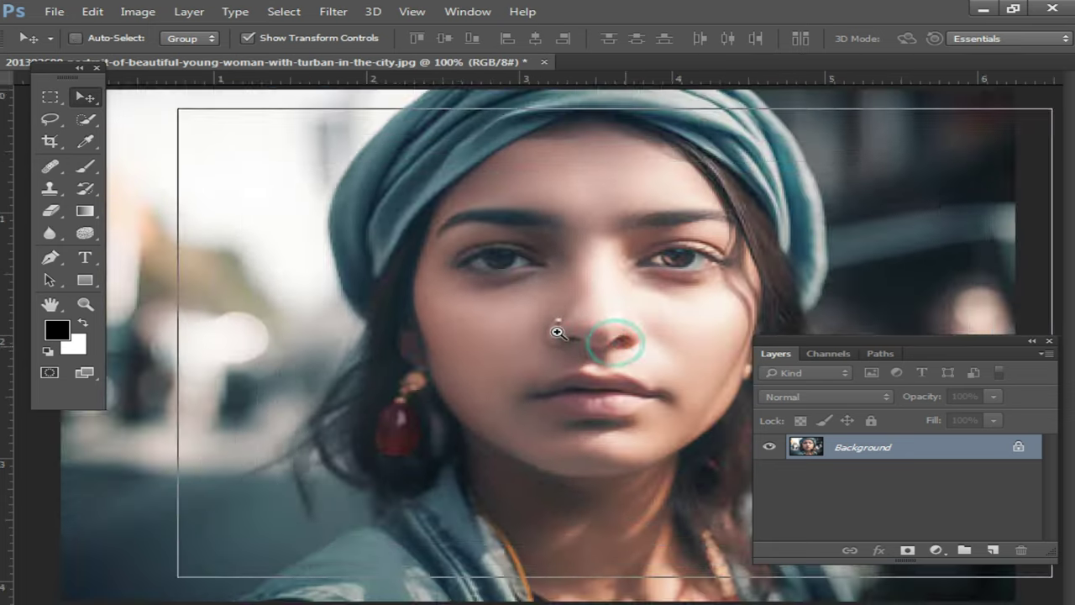
left_click(616, 336, "ctrl")
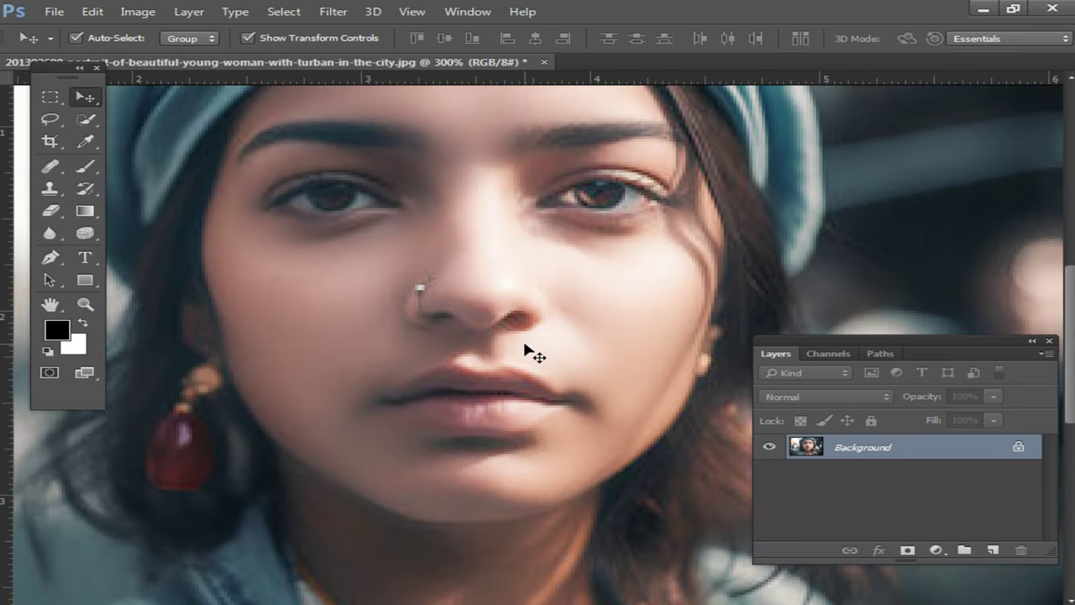
key("ctrl+minus")
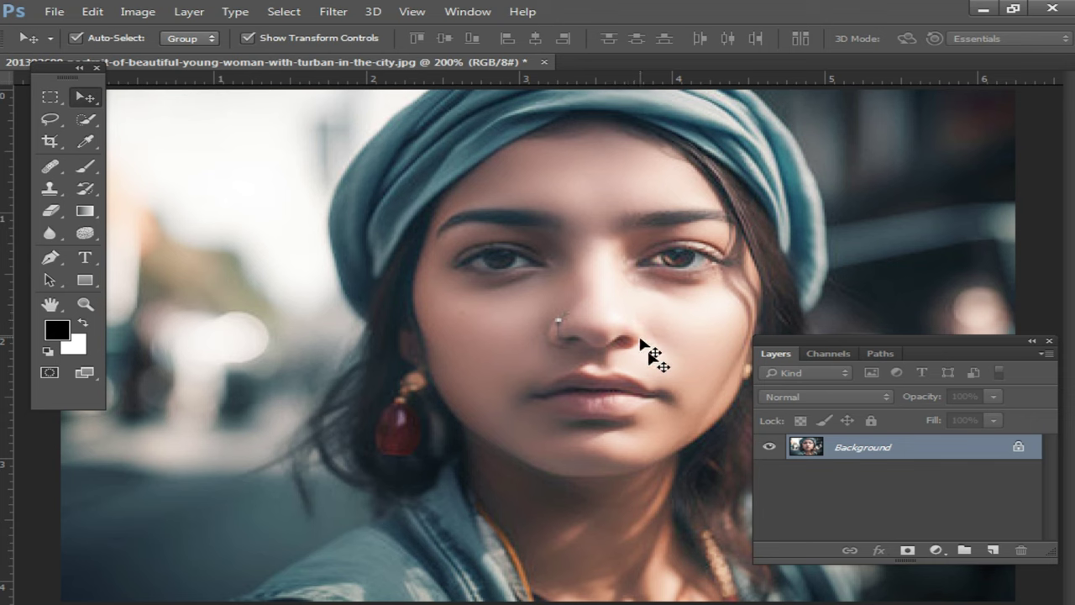
left_click(983, 8)
double_click(283, 386)
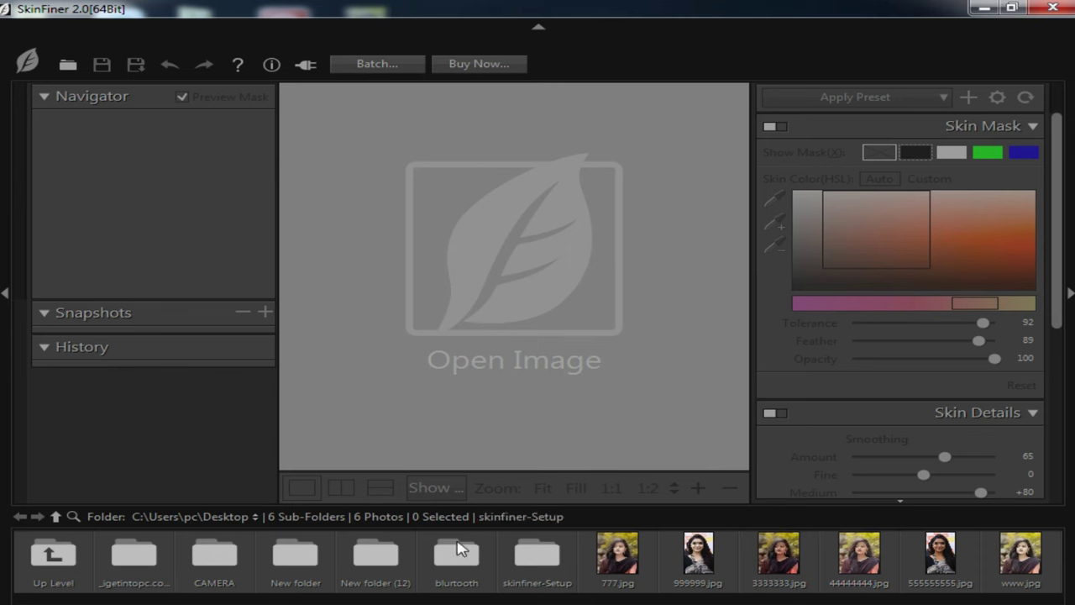
Open 3333333.jpg from the bottom file strip in Before/After view.
double_click(778, 553)
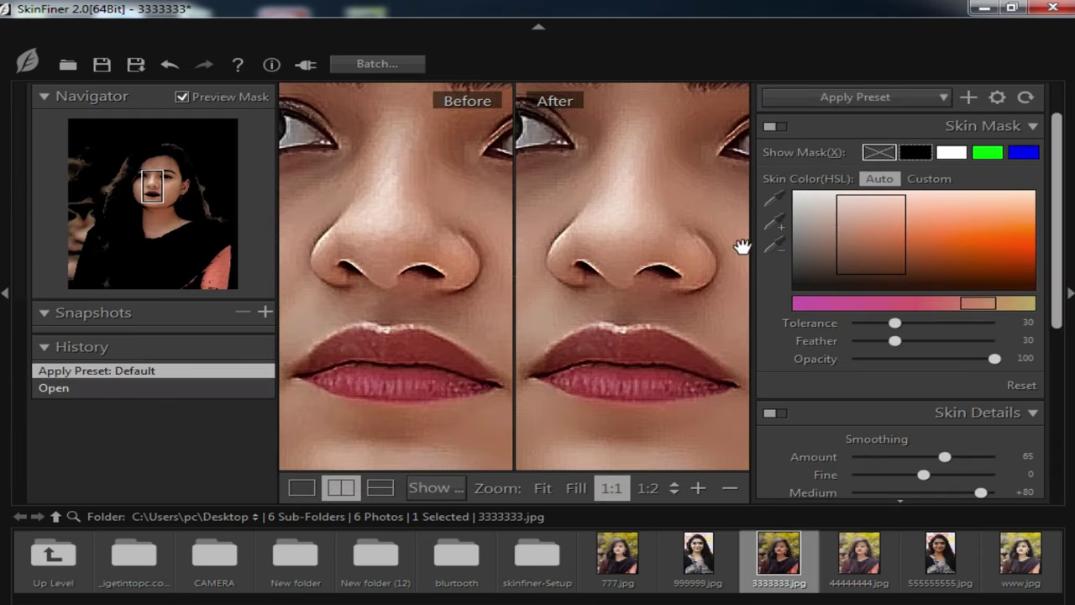